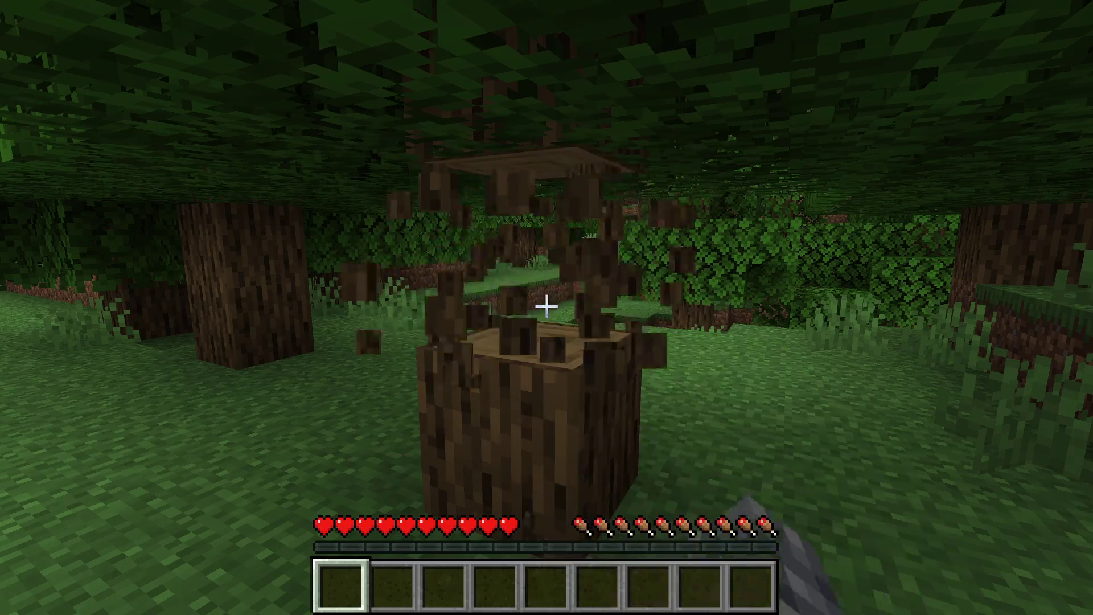
mouse_move(546, 306)
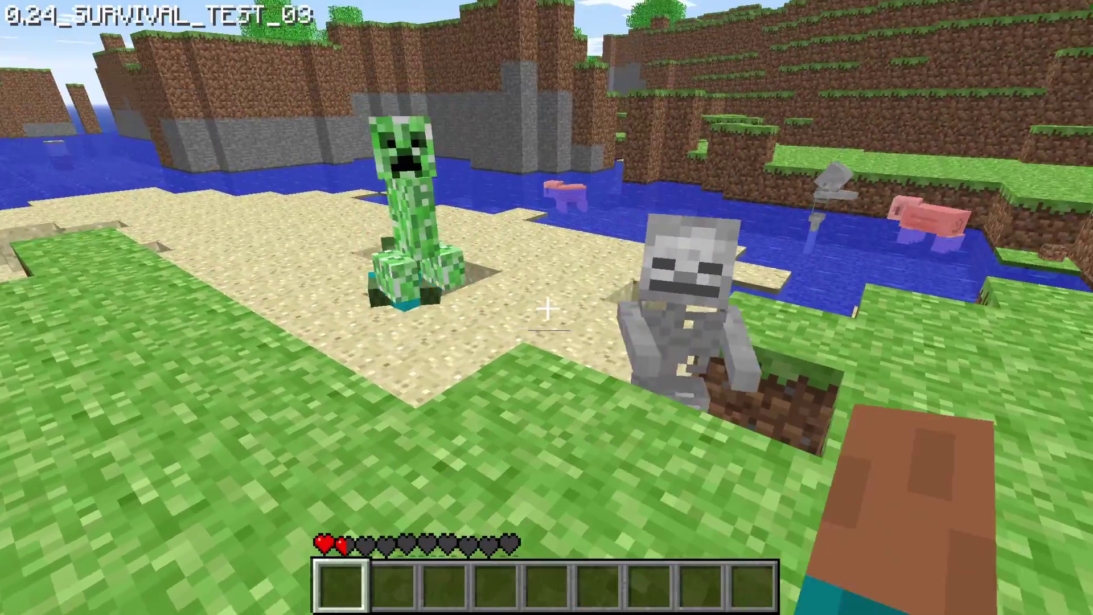
click(547, 308)
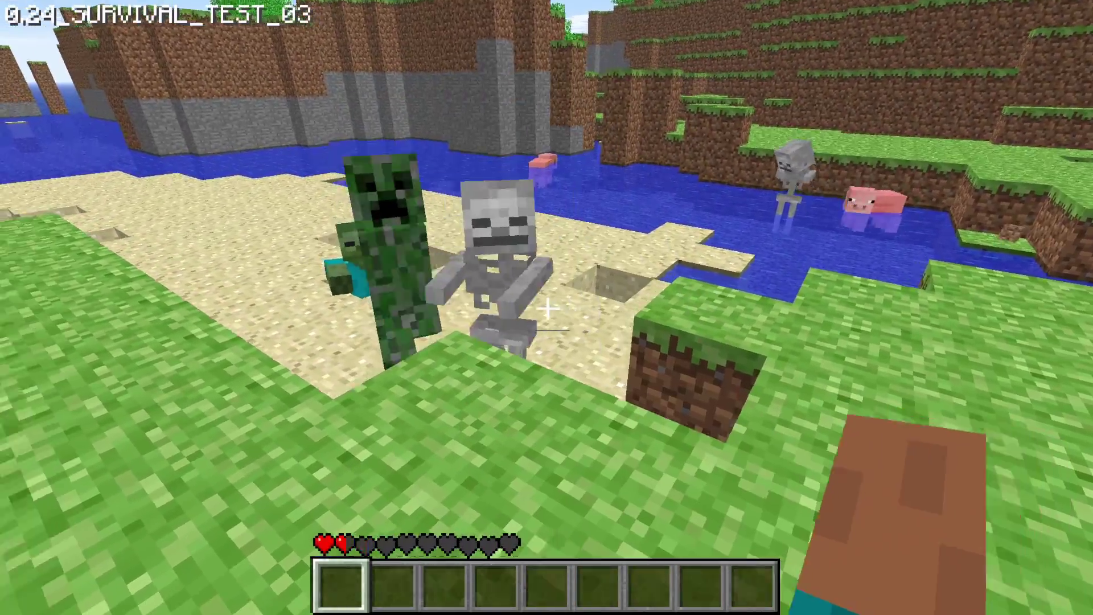
click(546, 308)
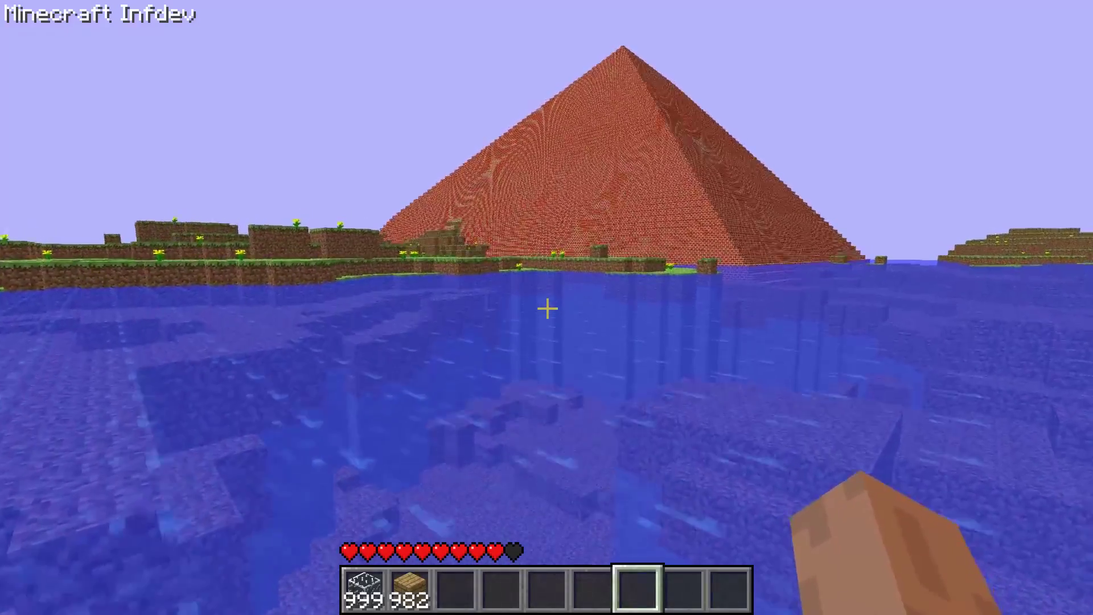
key(w)
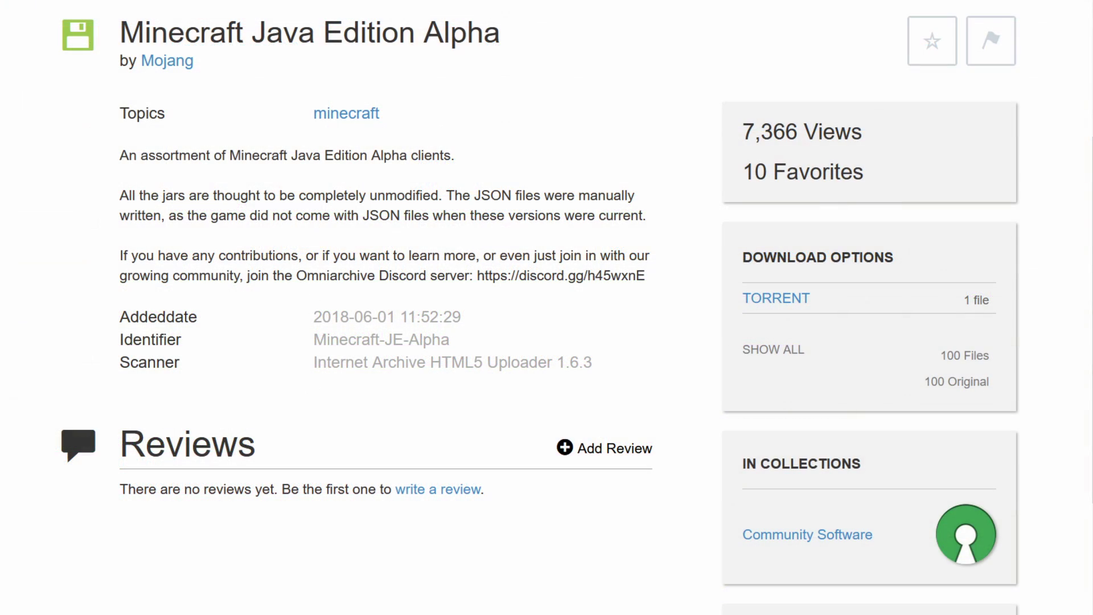
Open the full file listing of the Minecraft Java Edition Alpha archive and look through its version folders.
drag(252, 32, 514, 34)
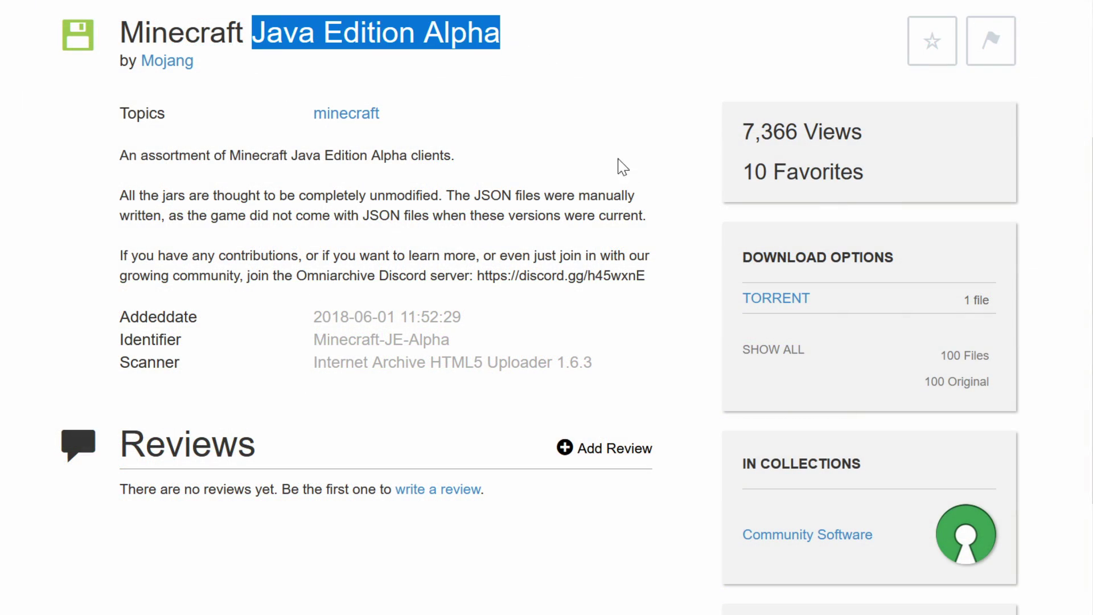
click(773, 350)
scroll(332, 291, down, 2)
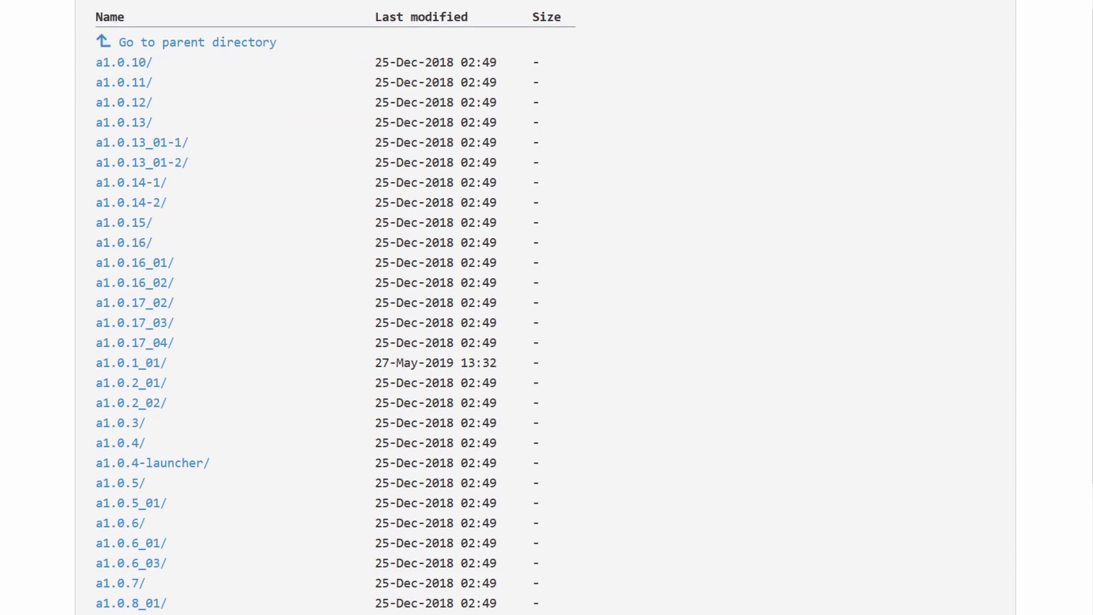
scroll(546, 307, down, 7)
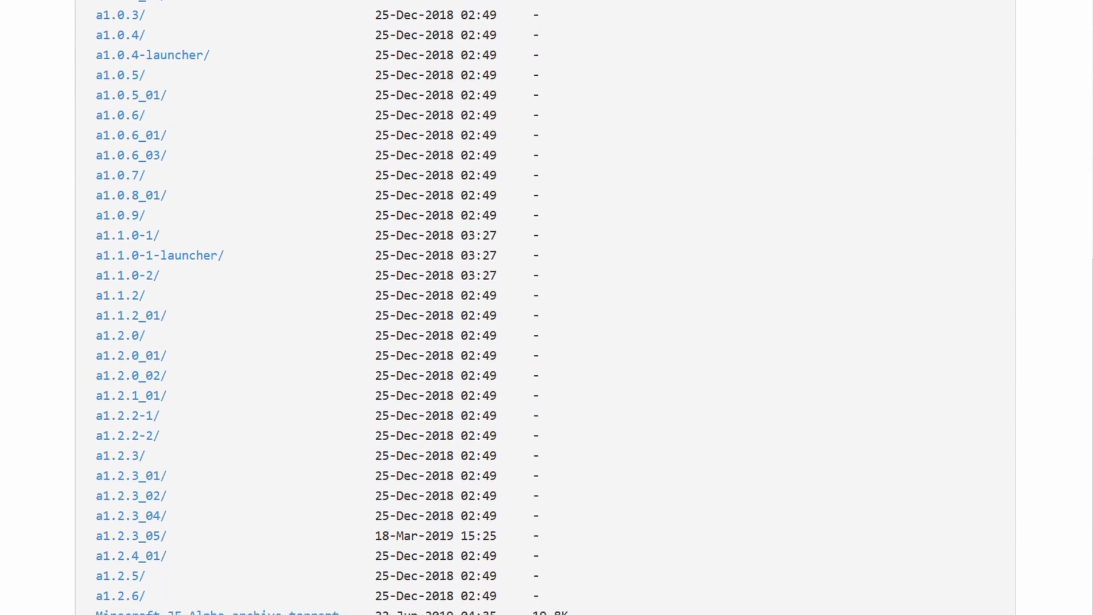
scroll(547, 307, up, 7)
scroll(546, 307, up, 2)
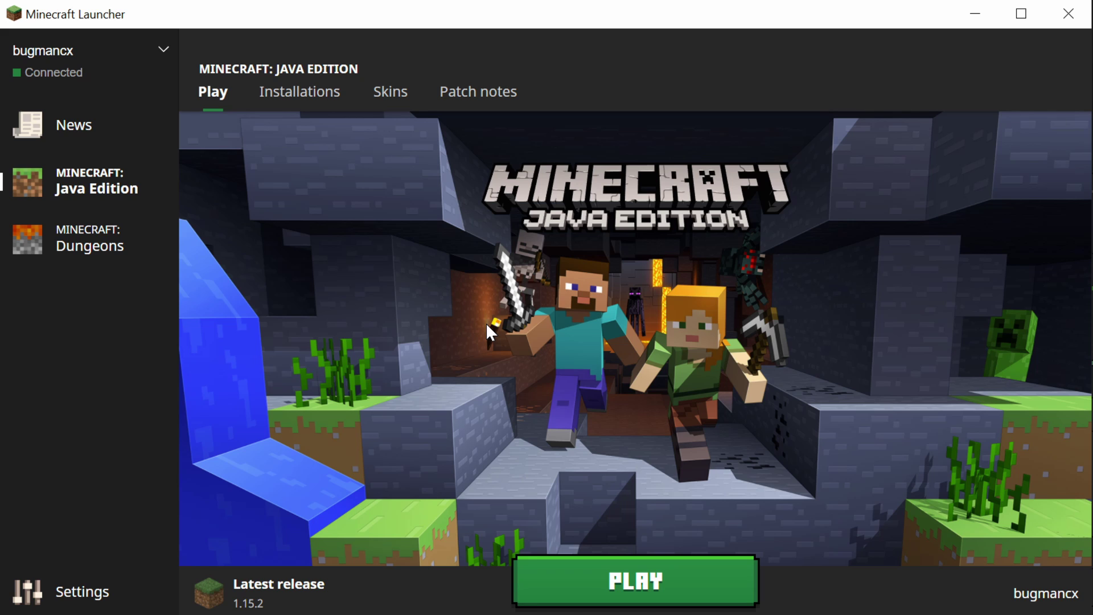
Include historical versions in the Java Edition installations and begin a new installation.
click(293, 103)
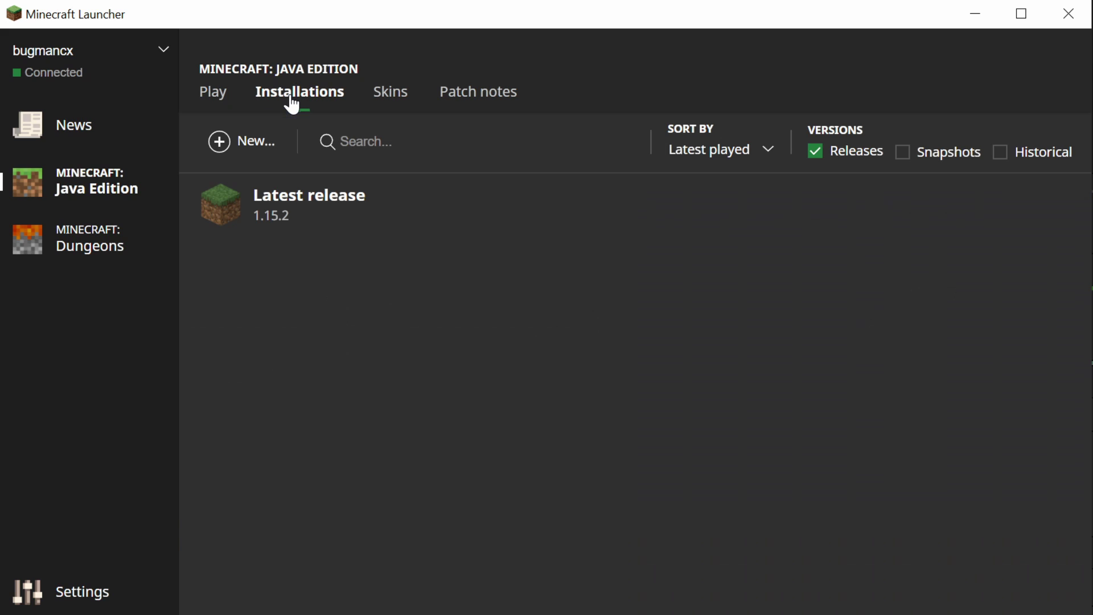
click(999, 153)
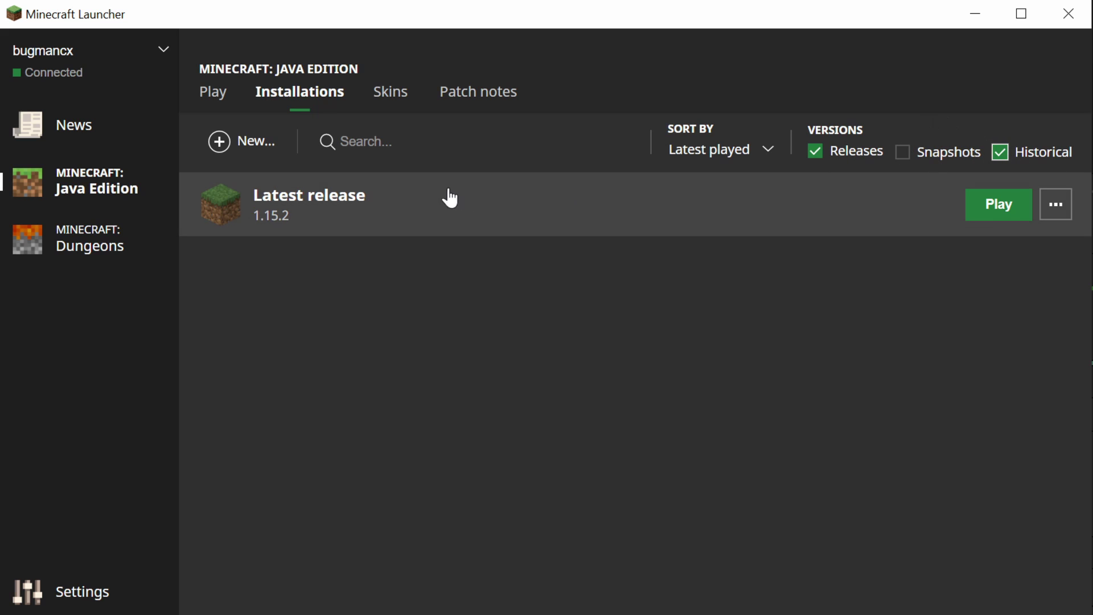
click(252, 162)
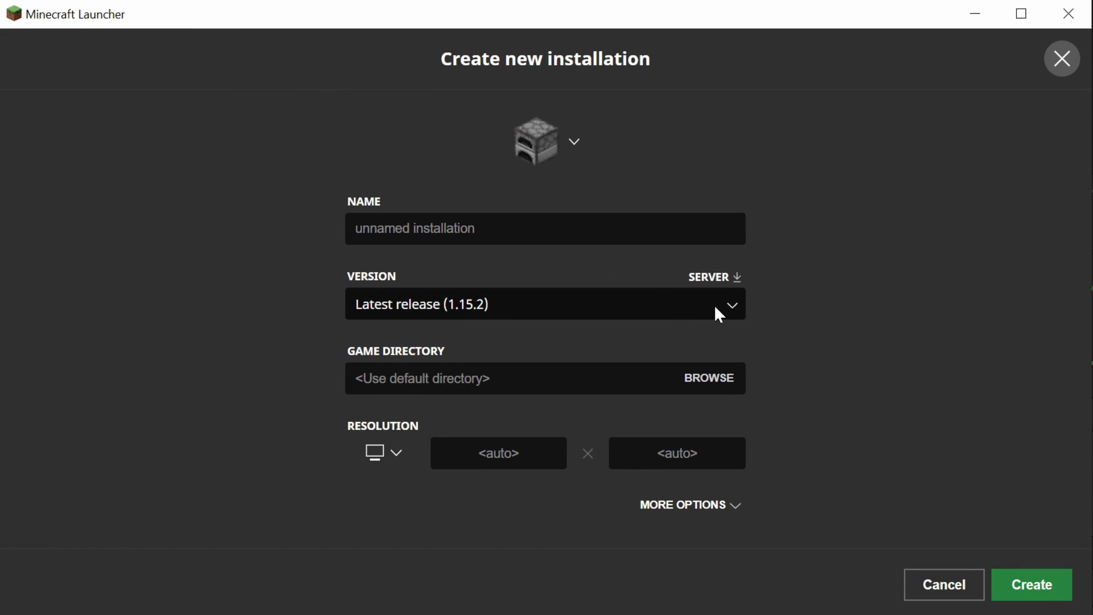
Browse the available old beta and alpha versions and set the new installation's version to old_alpha c0.30_01c.
click(732, 308)
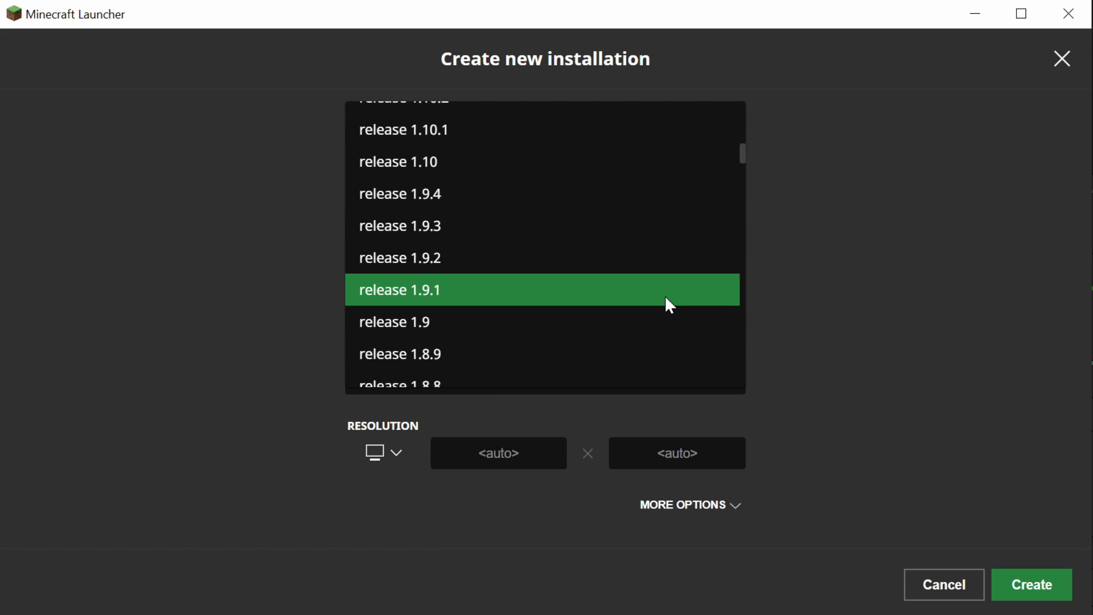
scroll(664, 295, down, 20)
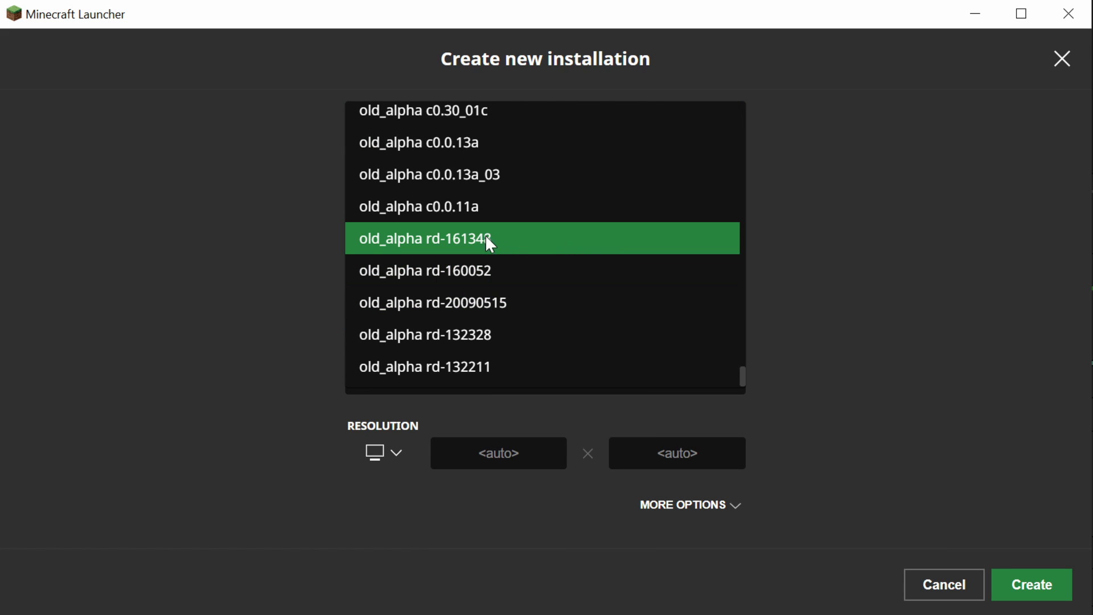
scroll(415, 268, up, 2)
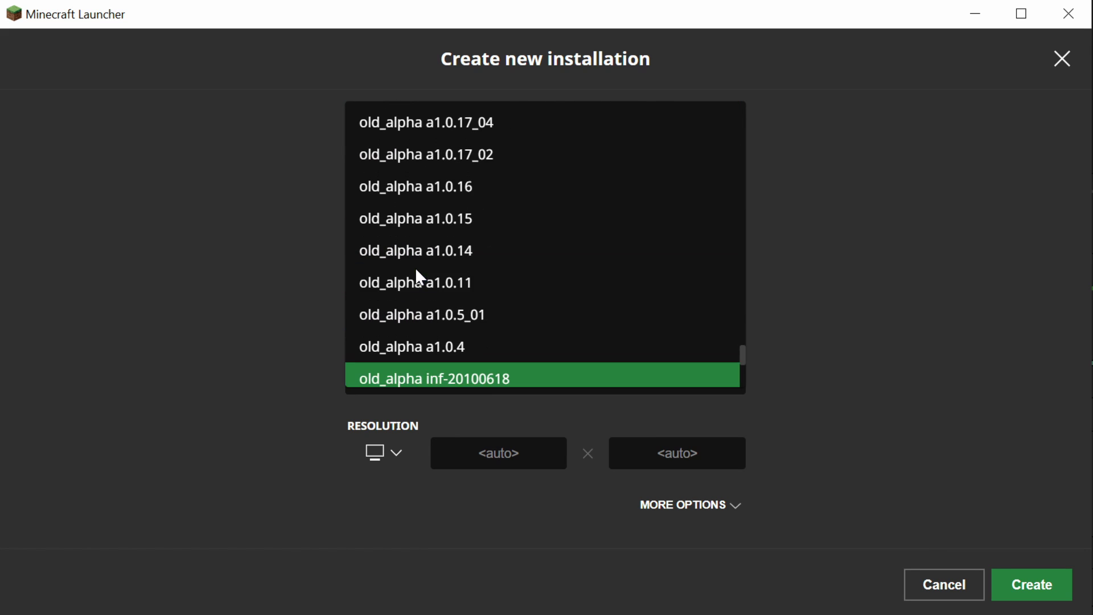
scroll(438, 285, up, 3)
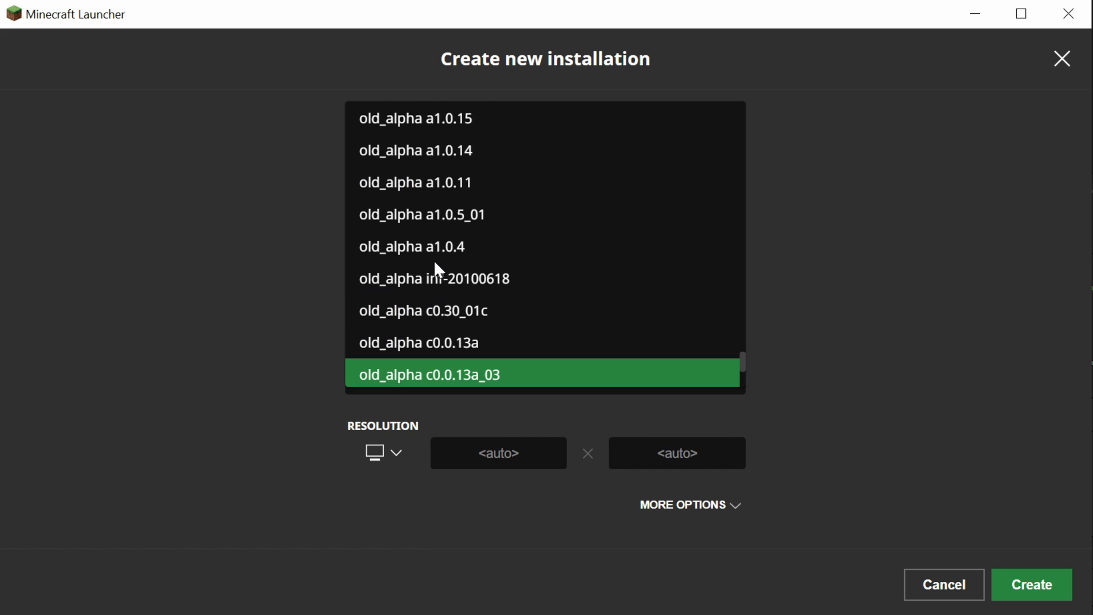
scroll(444, 251, up, 6)
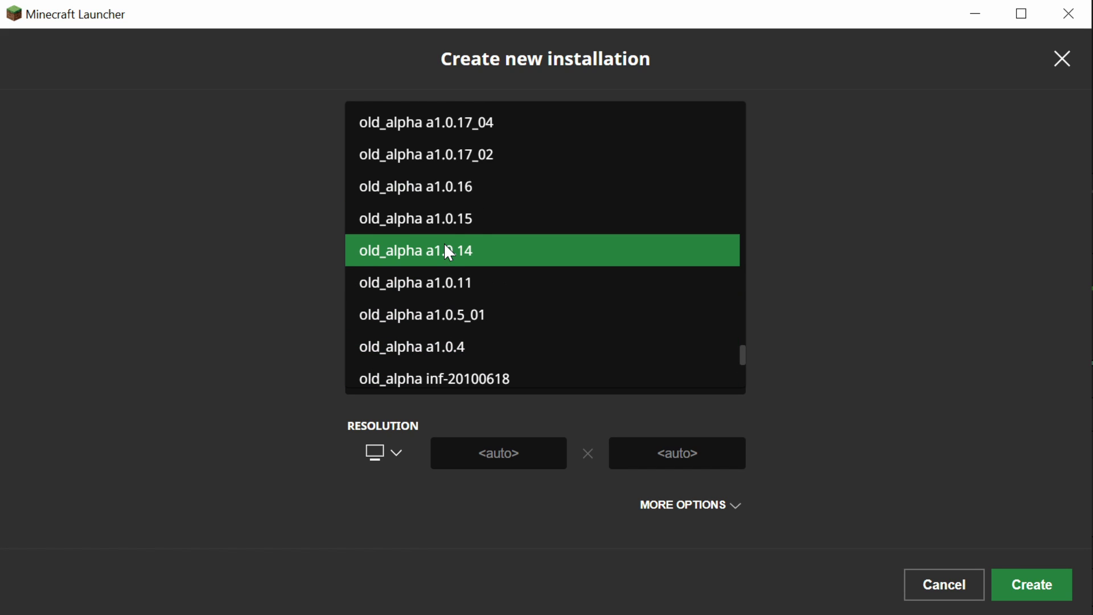
scroll(446, 248, up, 9)
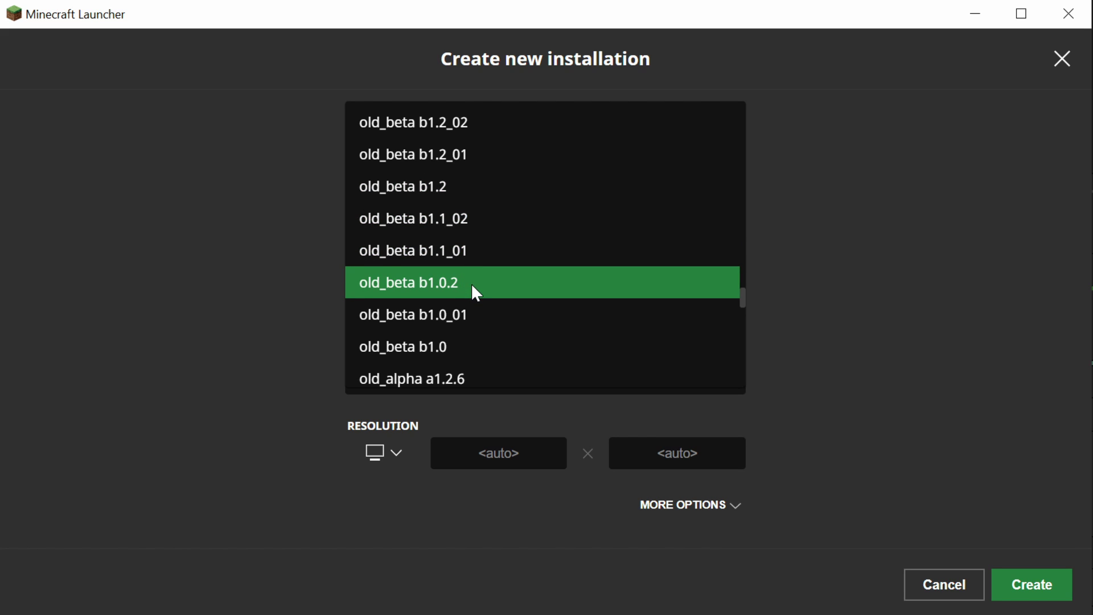
scroll(473, 289, down, 20)
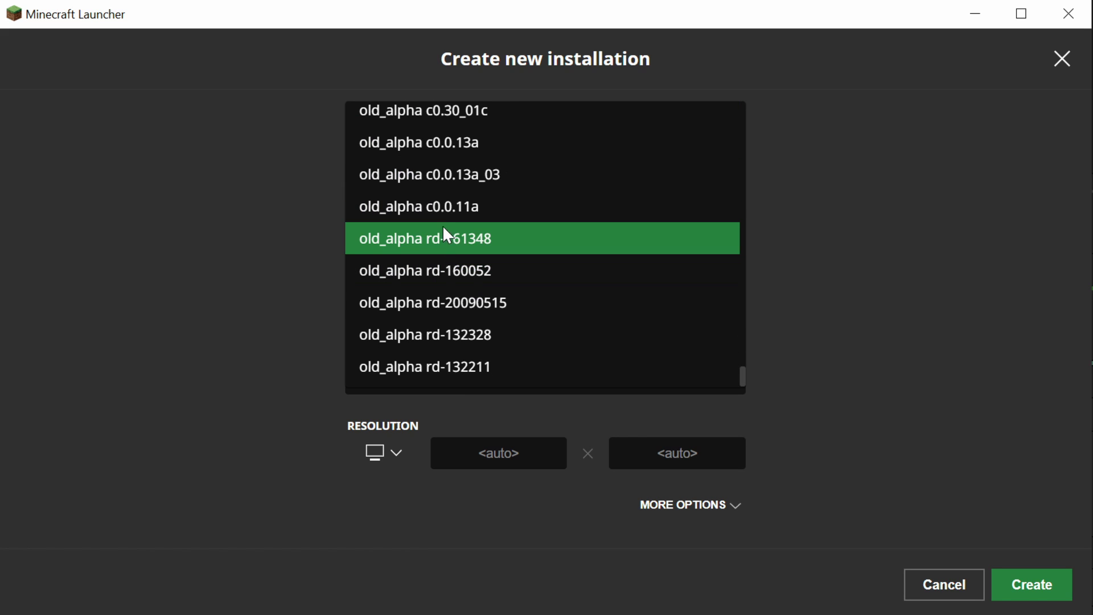
click(444, 115)
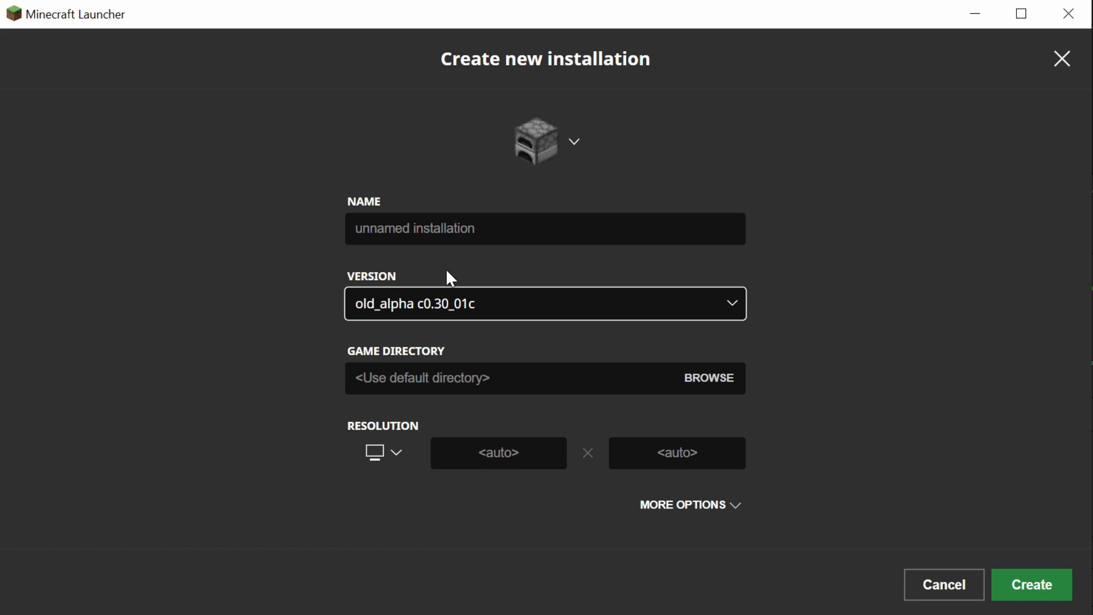
Name the new installation Minecraft Classic and create it.
click(355, 228)
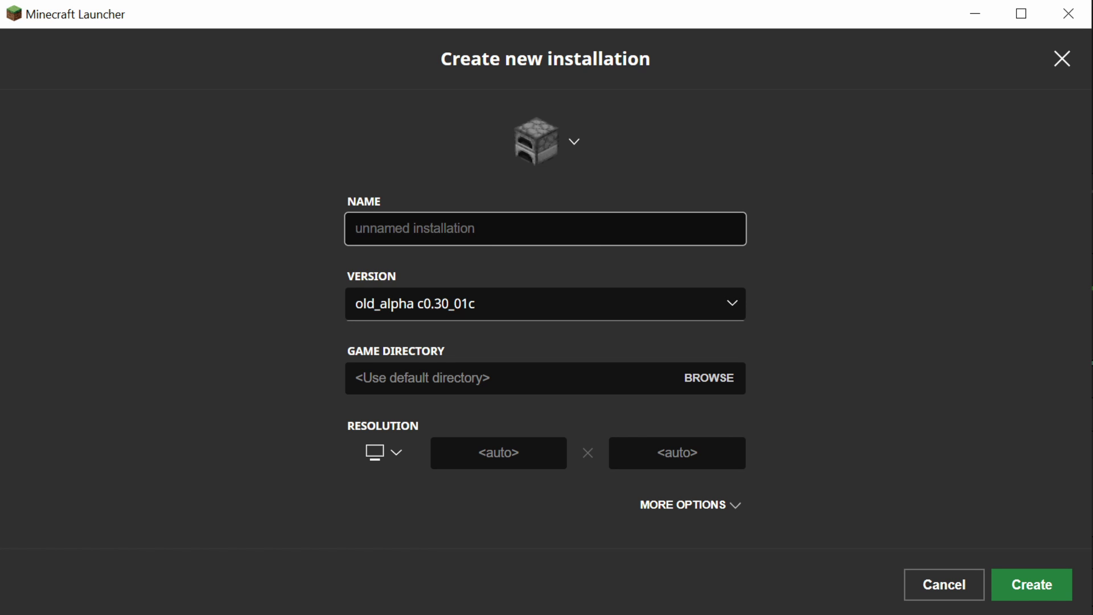
text(Minecraft Cla)
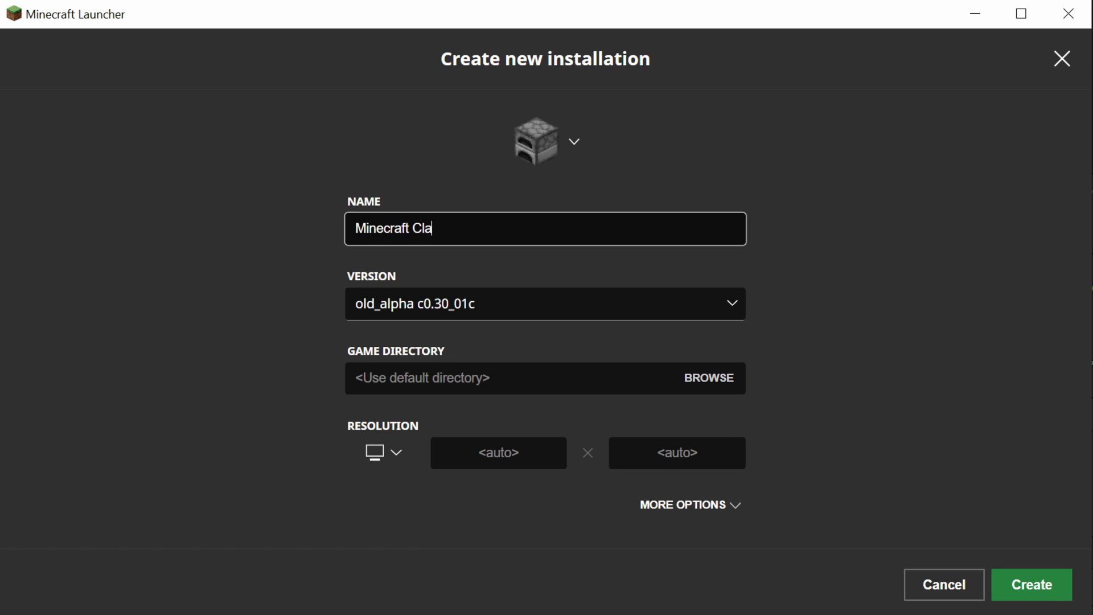
text(ssic)
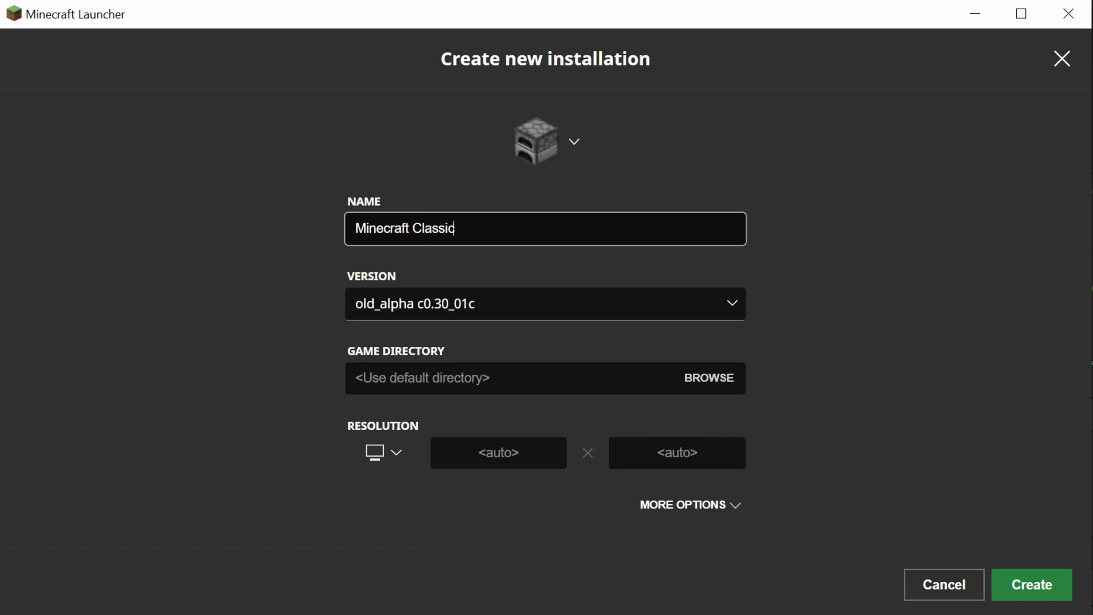
click(1029, 592)
Launch the Minecraft Classic installation and walk across the hills and flower fields of its world.
mouse_move(663, 290)
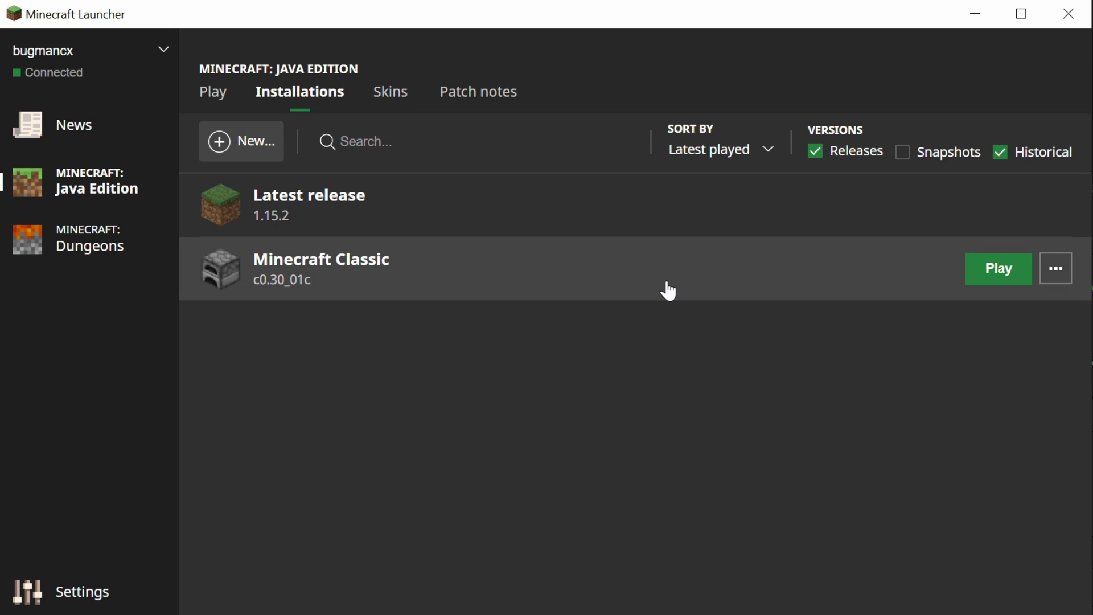
click(1000, 272)
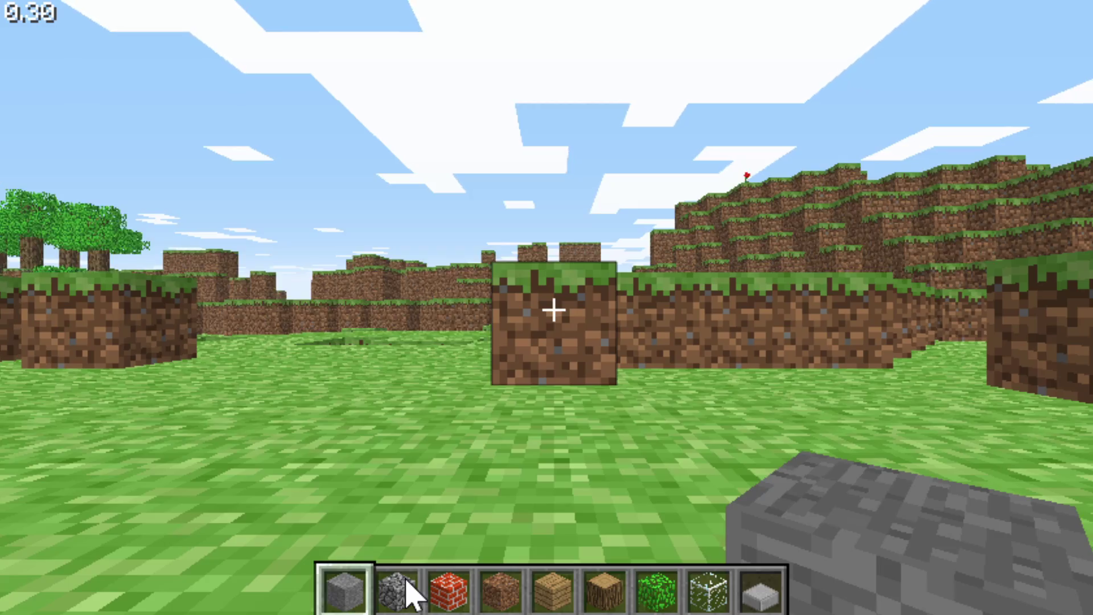
key(w)
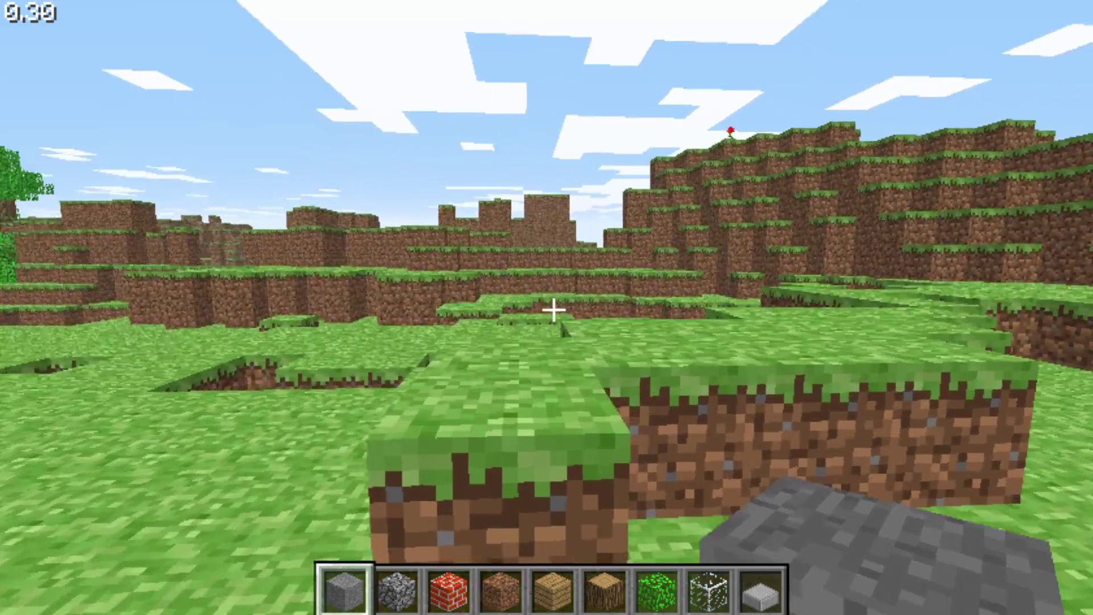
mouse_move(547, 308)
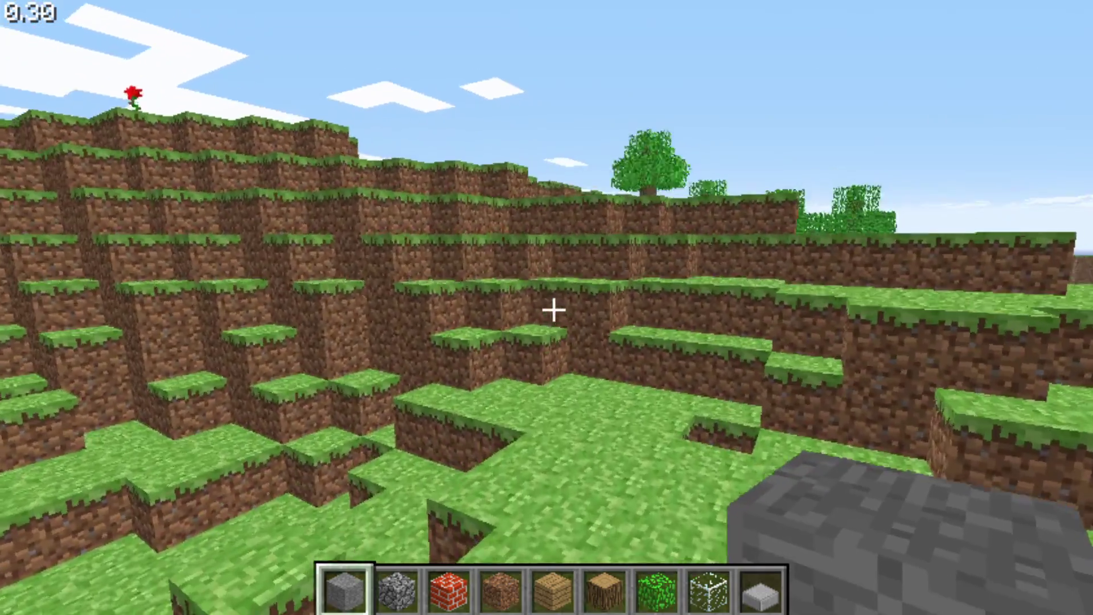
key(w)
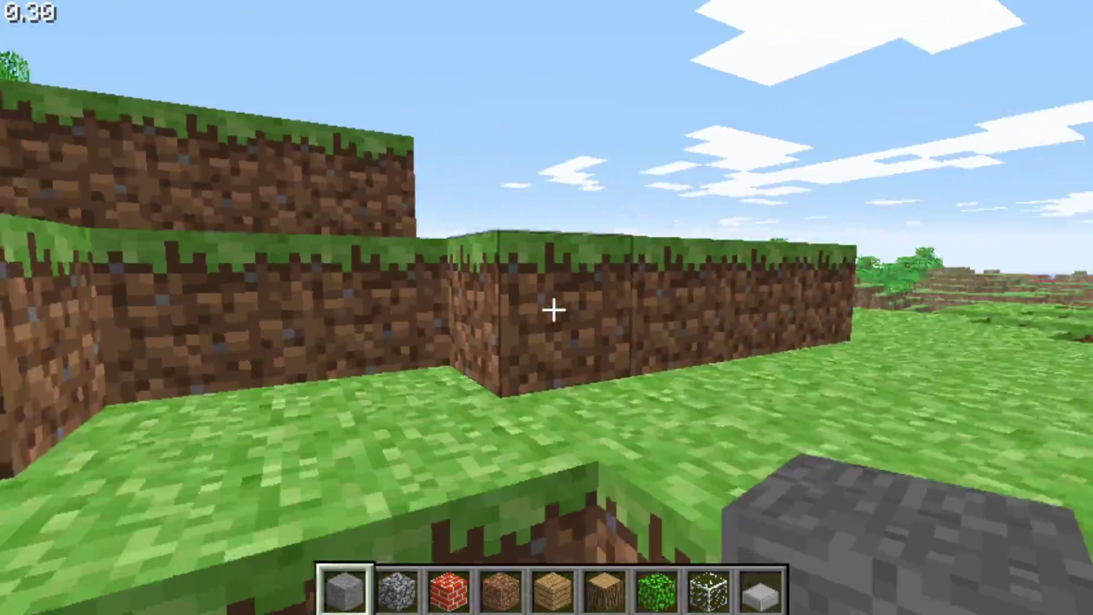
key(space)
key(w)
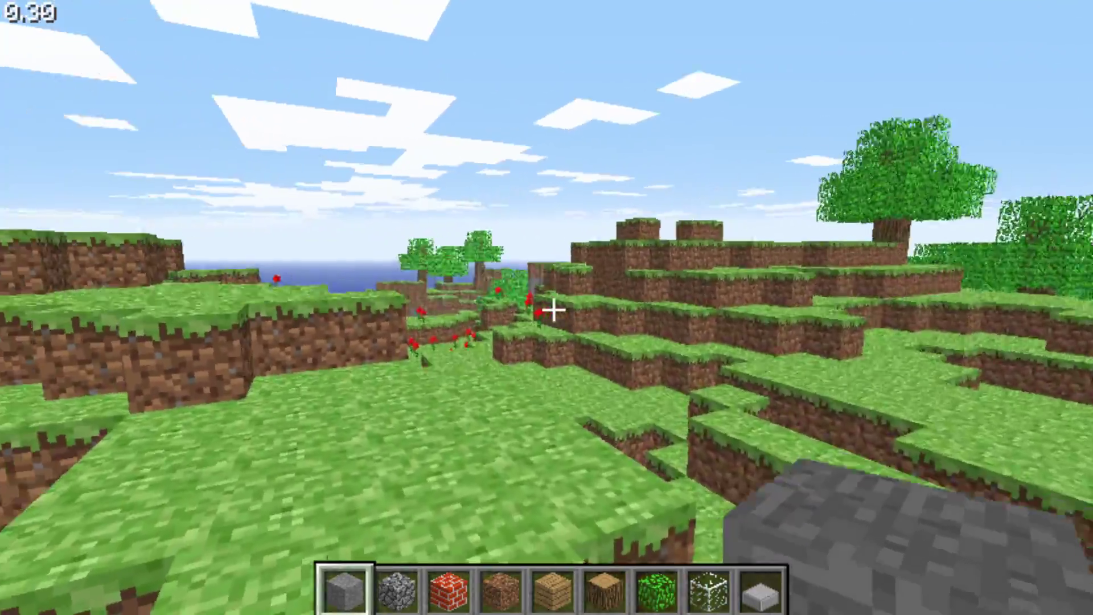
key(w)
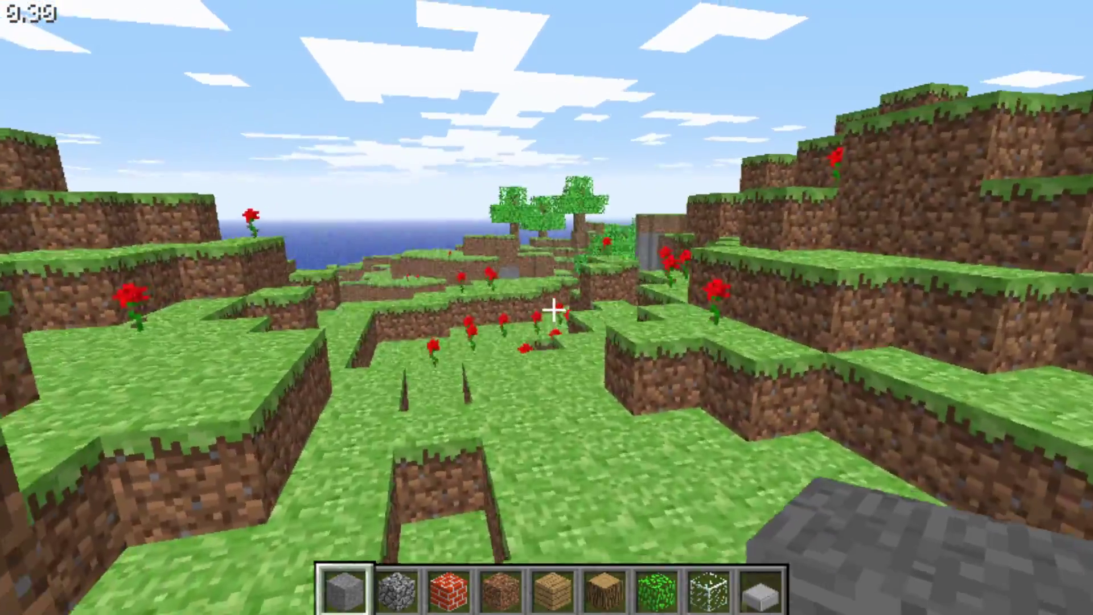
key(w)
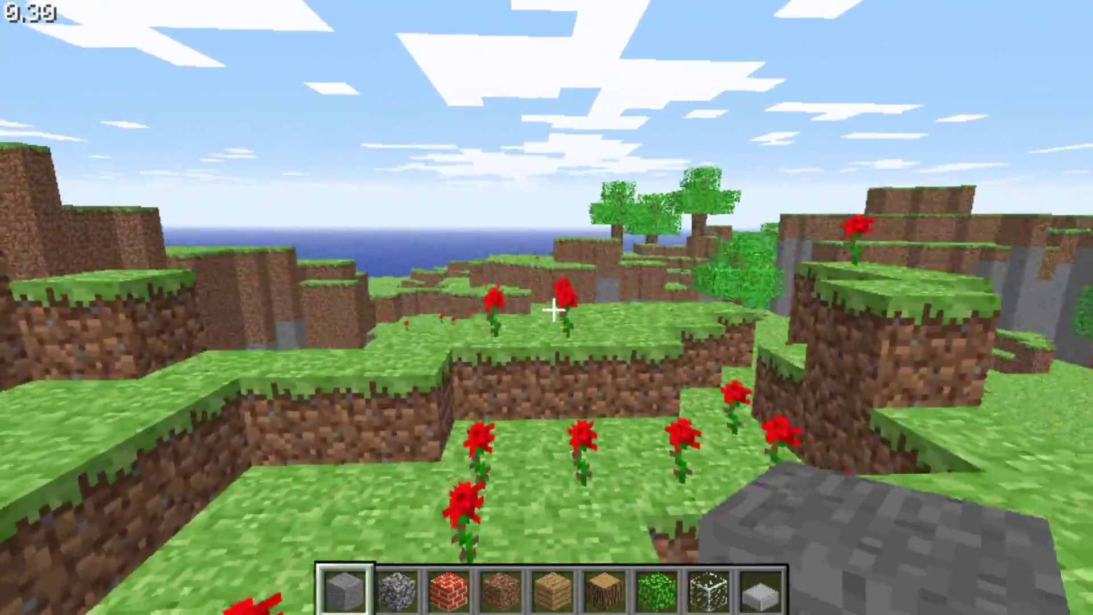
key(w)
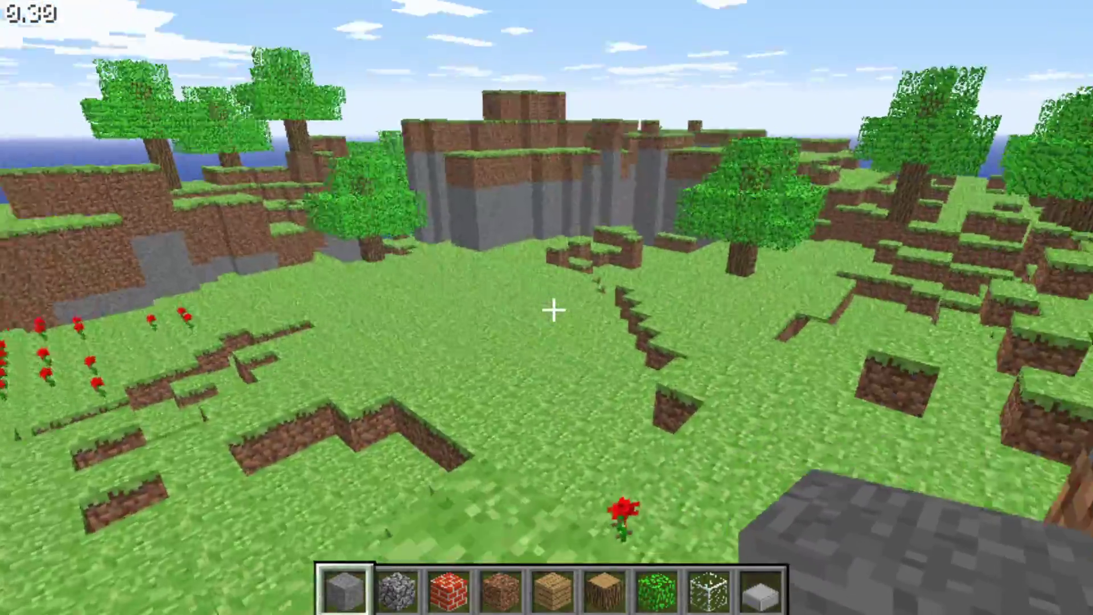
key(w)
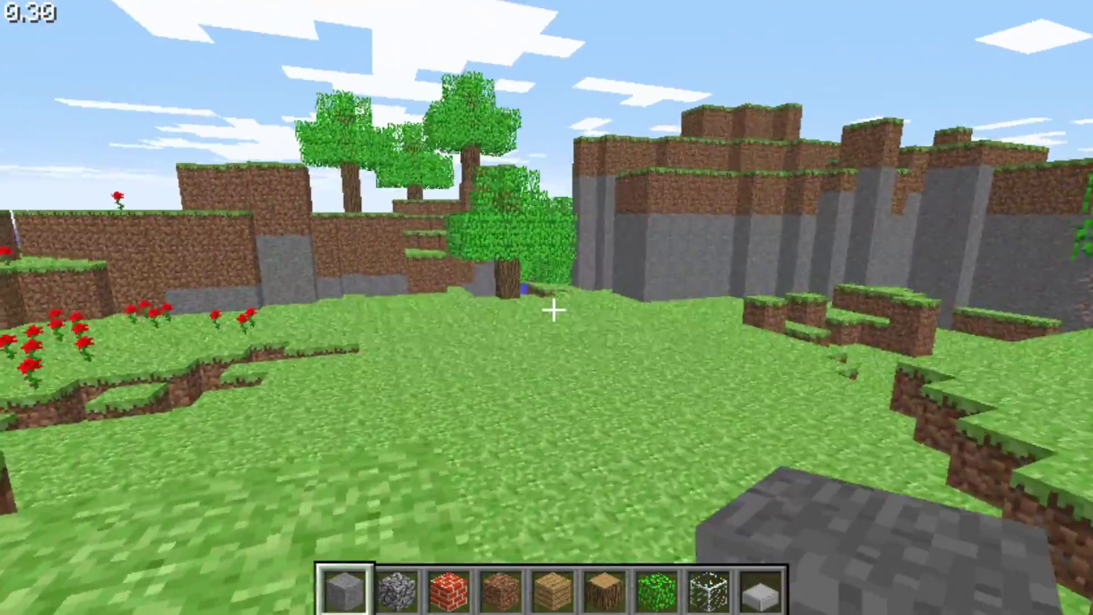
key(w)
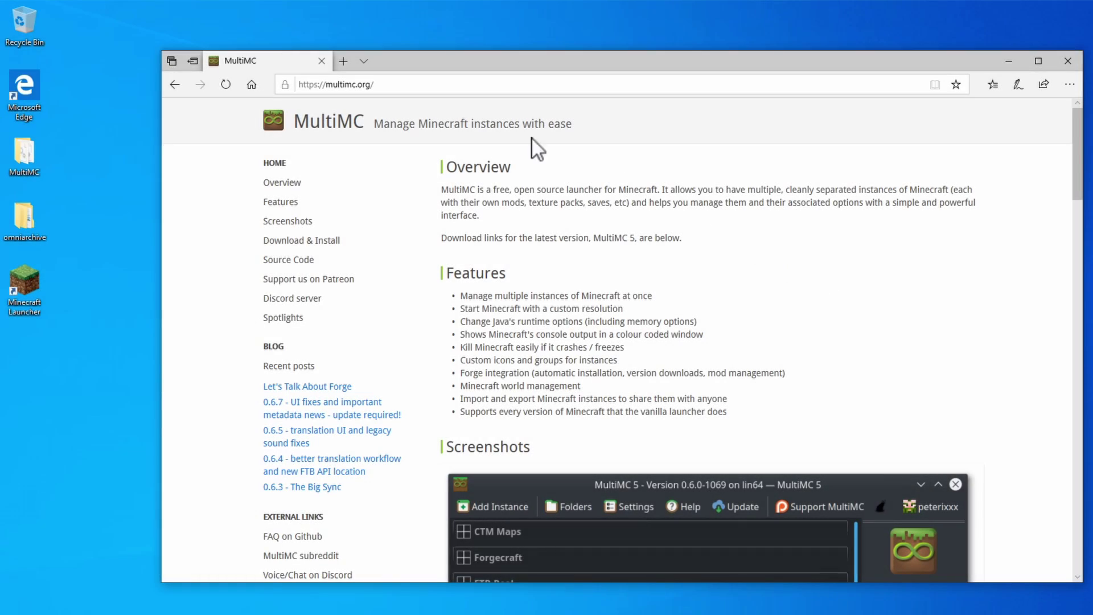
Highlight the MultiMC website's address in the browser and close the browser window.
click(444, 91)
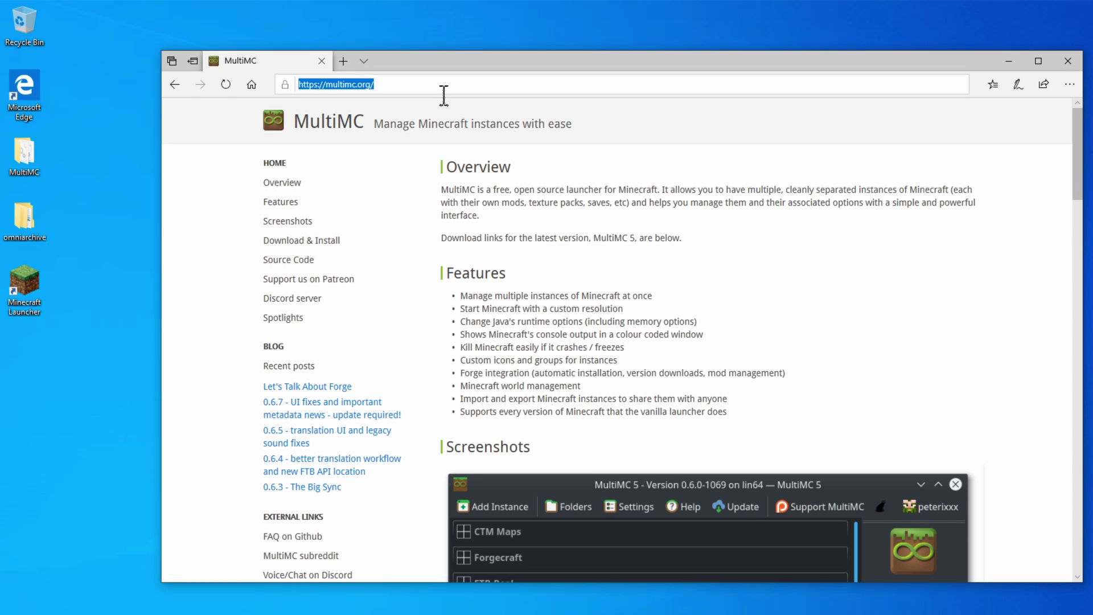
click(1068, 61)
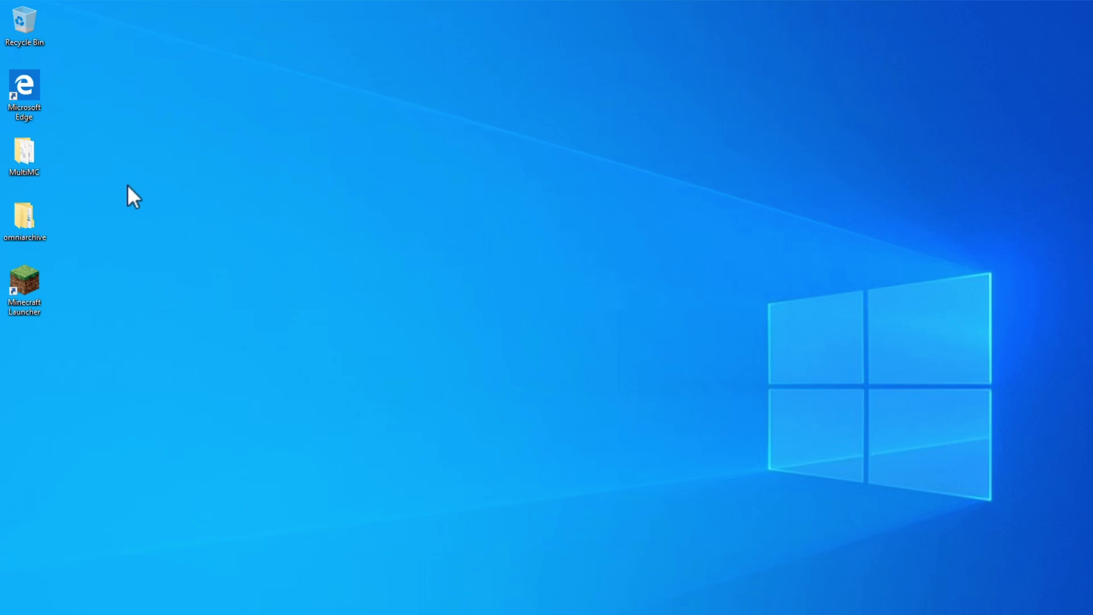
Run the MultiMC application from its desktop folder, allow it past the SmartScreen block, and accept American English as the setup language.
double_click(32, 159)
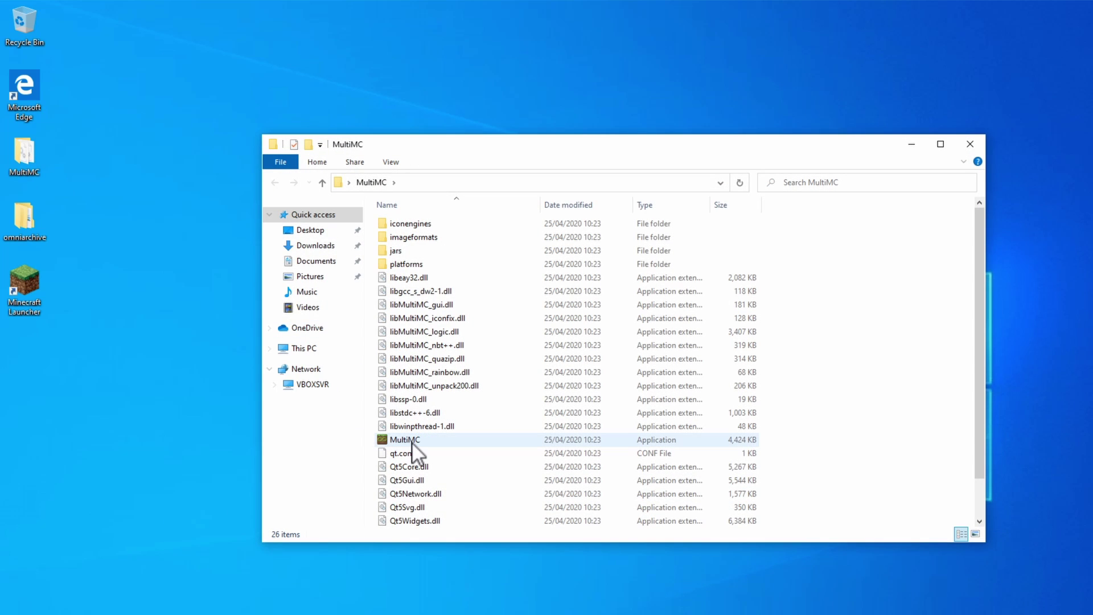
double_click(412, 443)
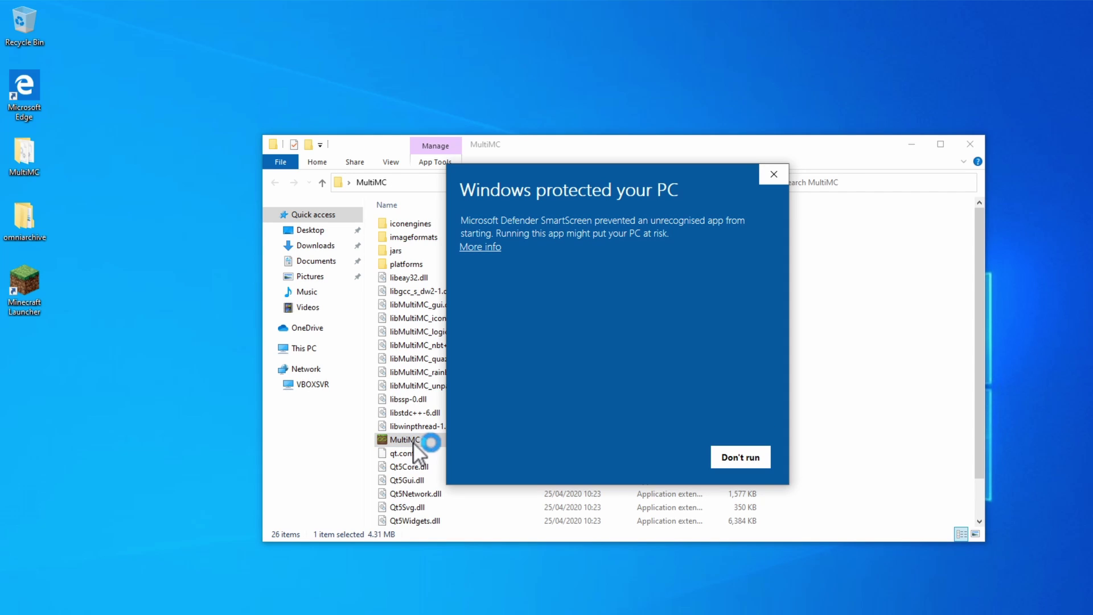
click(487, 247)
click(655, 459)
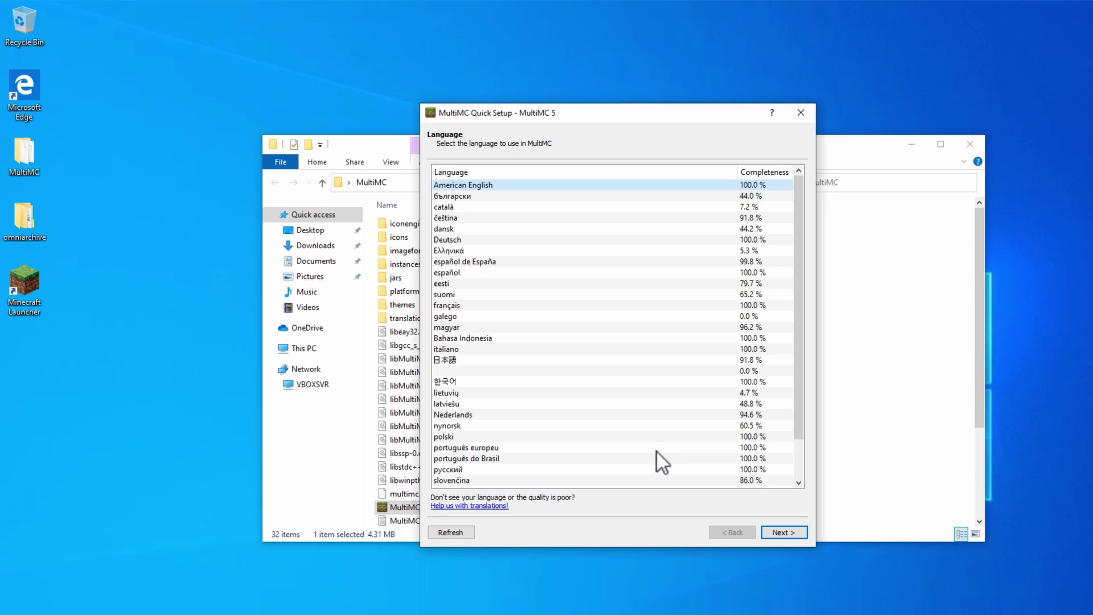
click(782, 530)
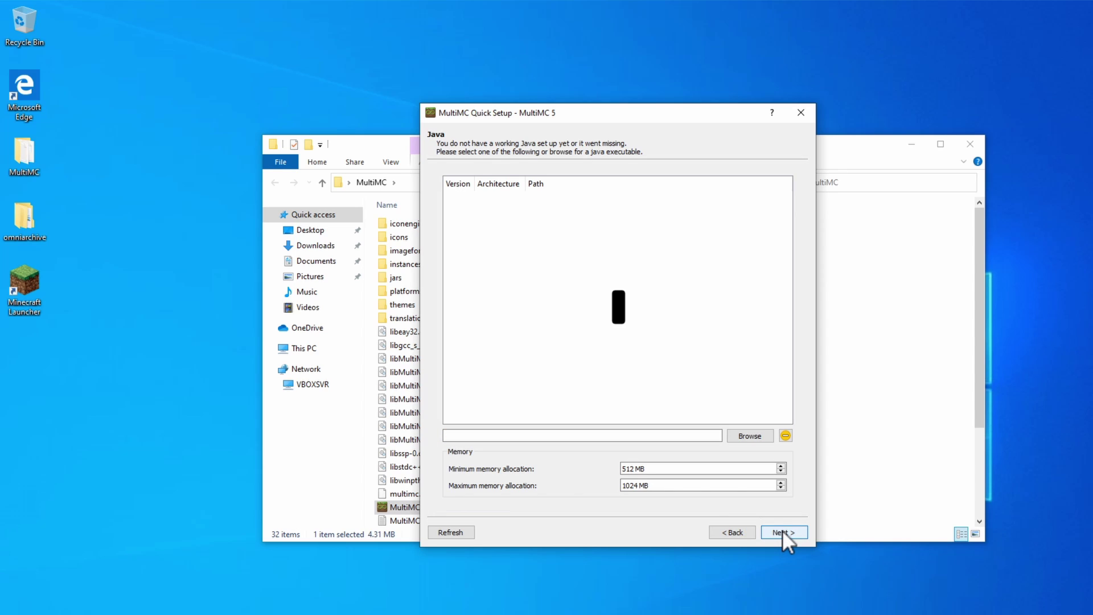
Set the Java executable to javaw in C:/Program Files (x86)/Minecraft Launcher/runtime/jre-x64/bin.
click(743, 436)
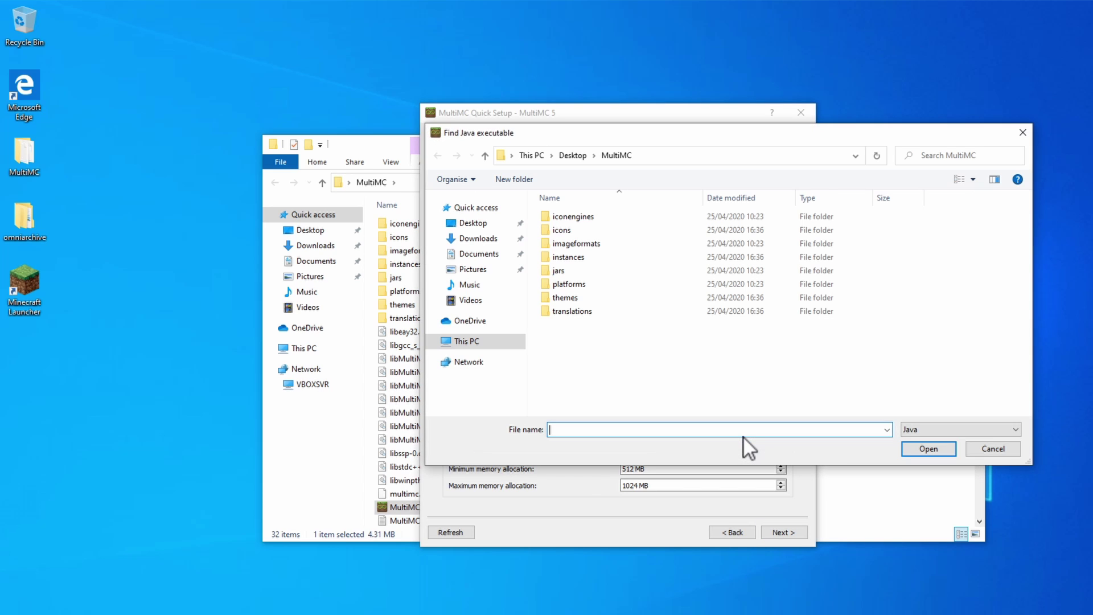
click(456, 341)
scroll(483, 376, down, 1)
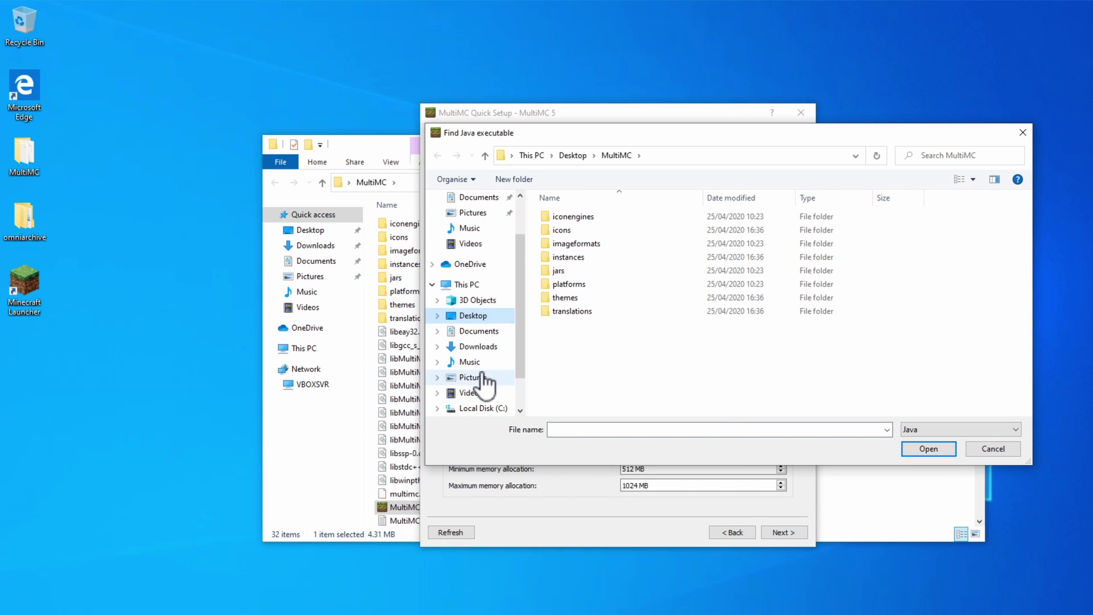
scroll(483, 375, down, 1)
click(476, 365)
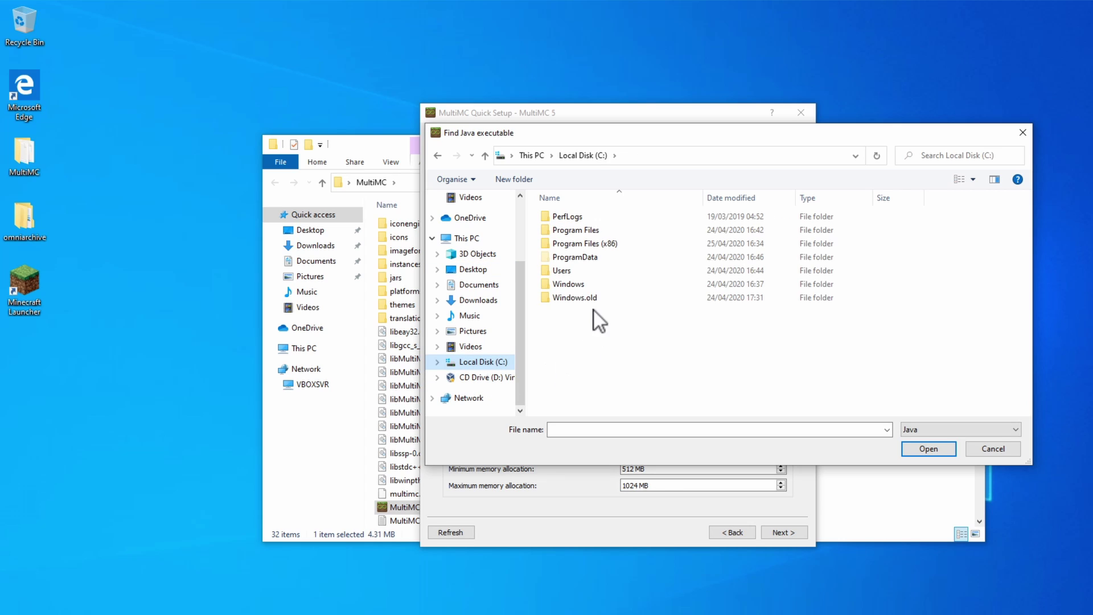
double_click(593, 245)
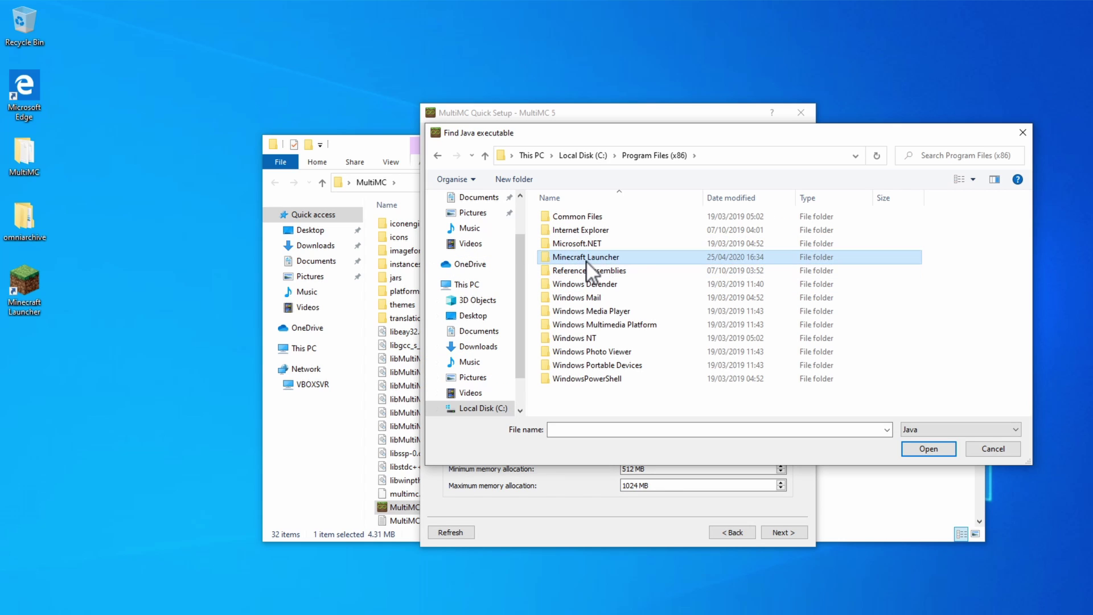
double_click(585, 261)
double_click(563, 233)
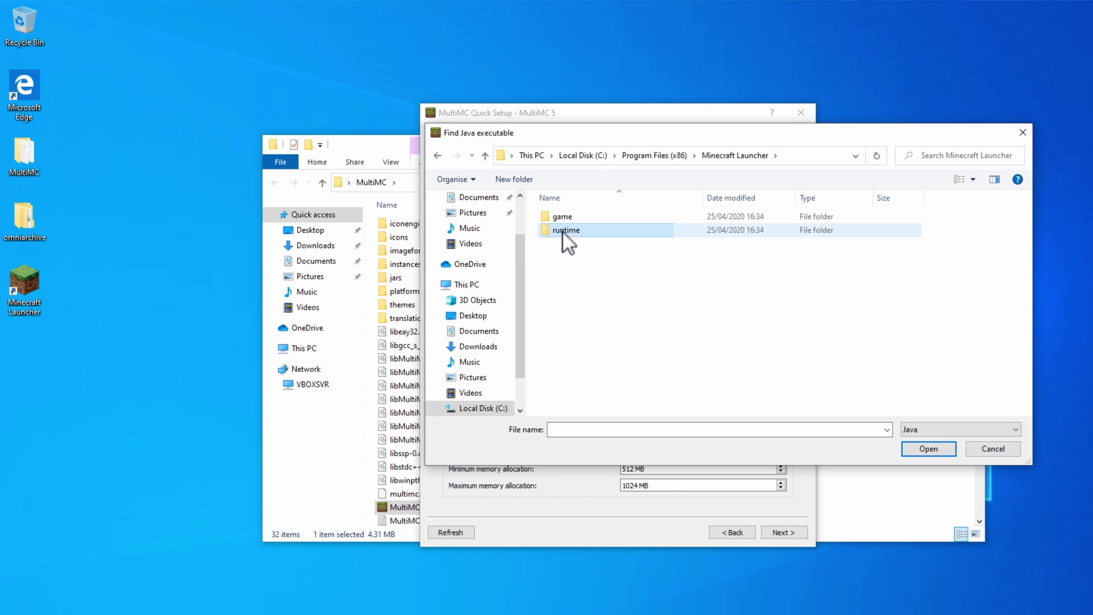
double_click(563, 221)
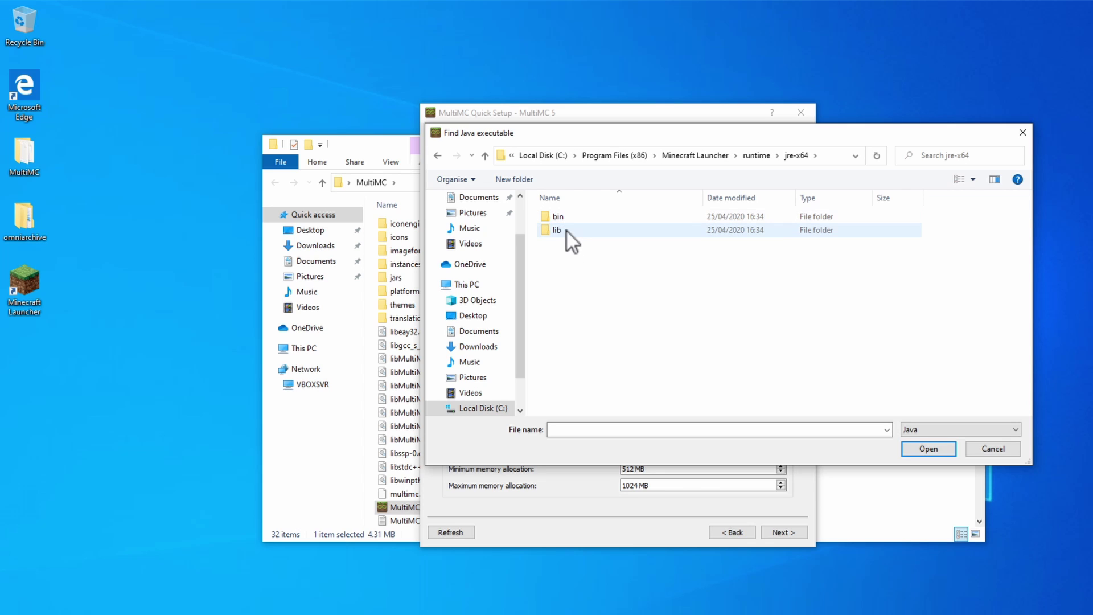
double_click(561, 221)
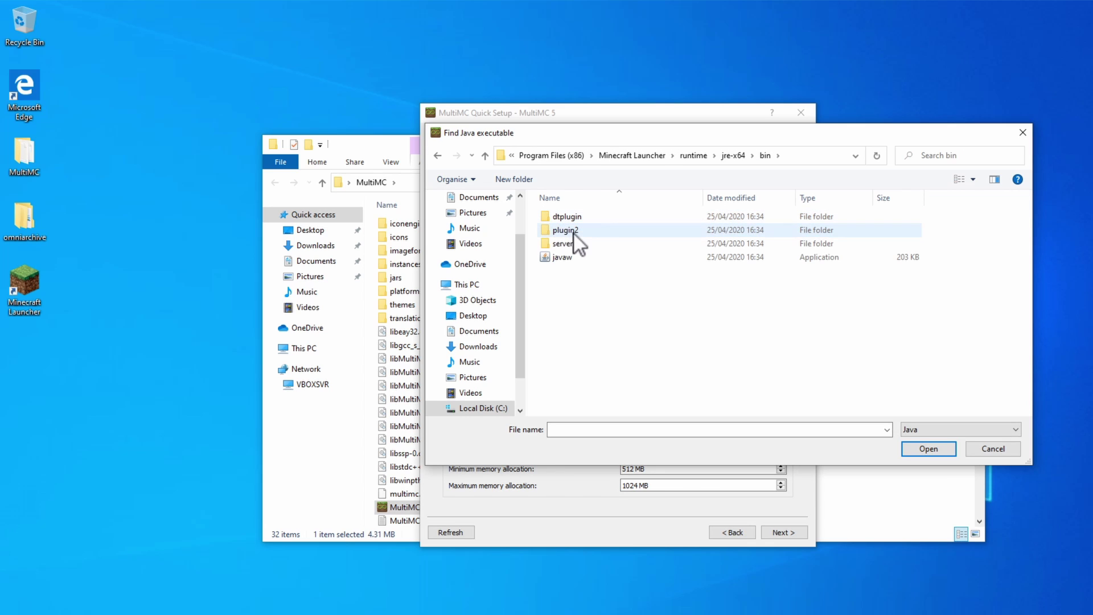
click(557, 260)
click(933, 453)
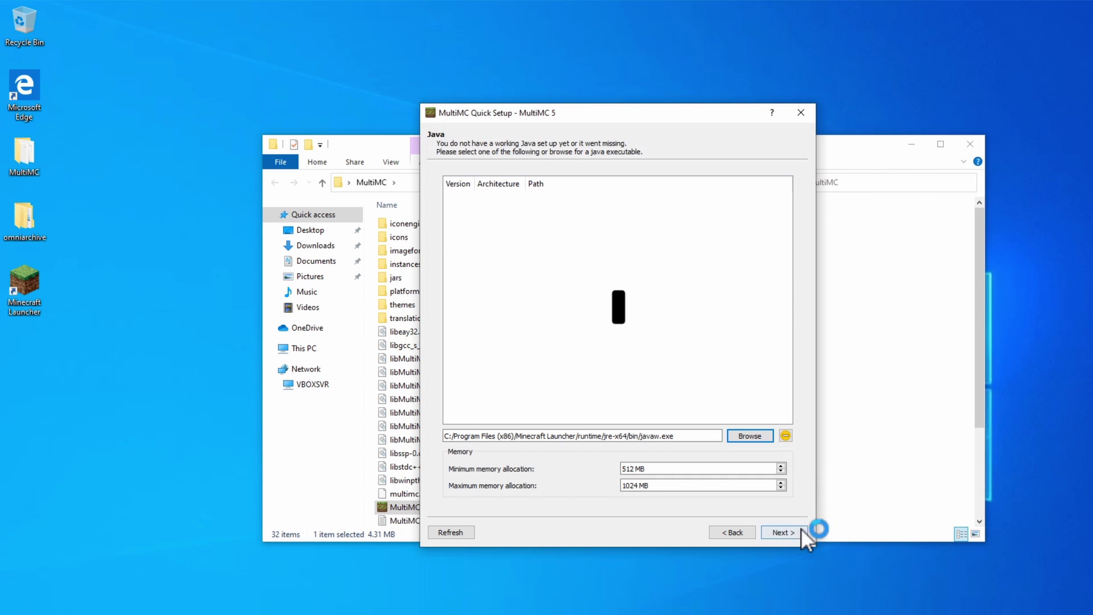
Accept the Java settings, disable analytics and finish the MultiMC quick setup.
click(791, 532)
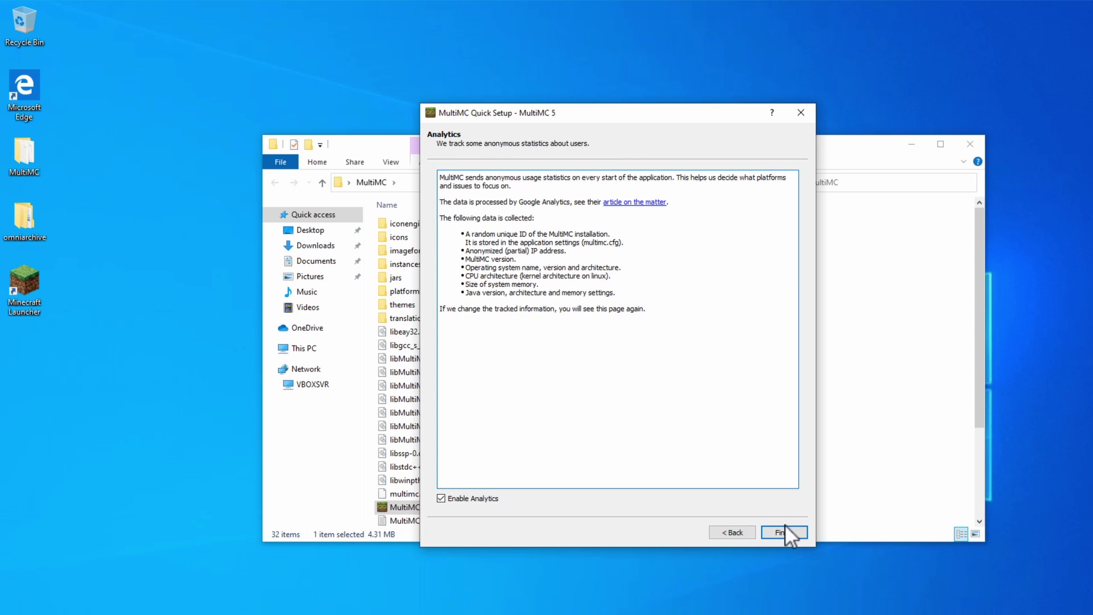
click(449, 499)
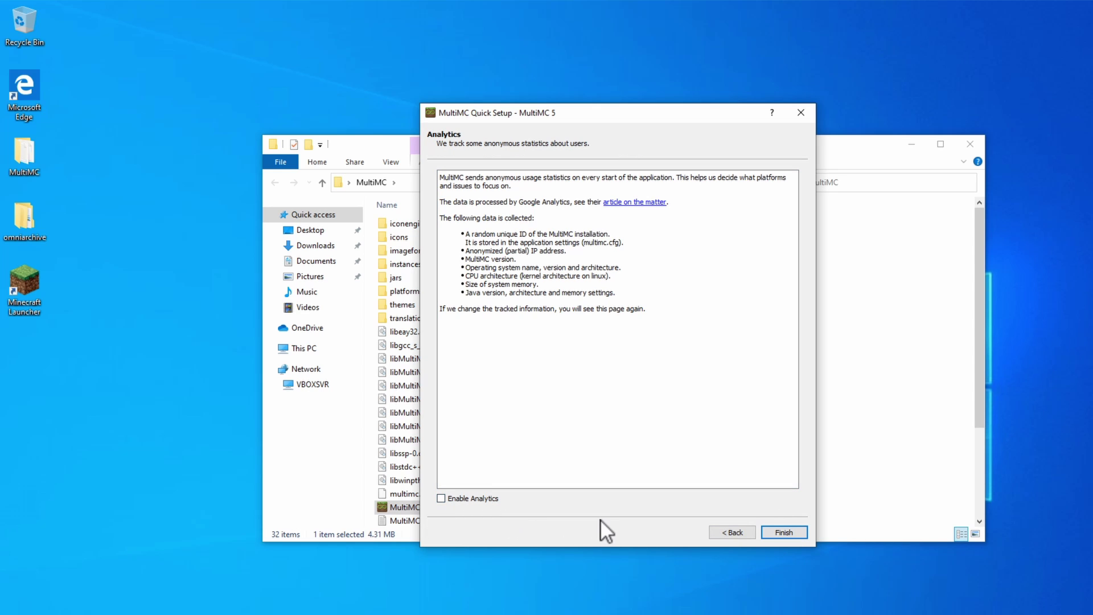
click(782, 531)
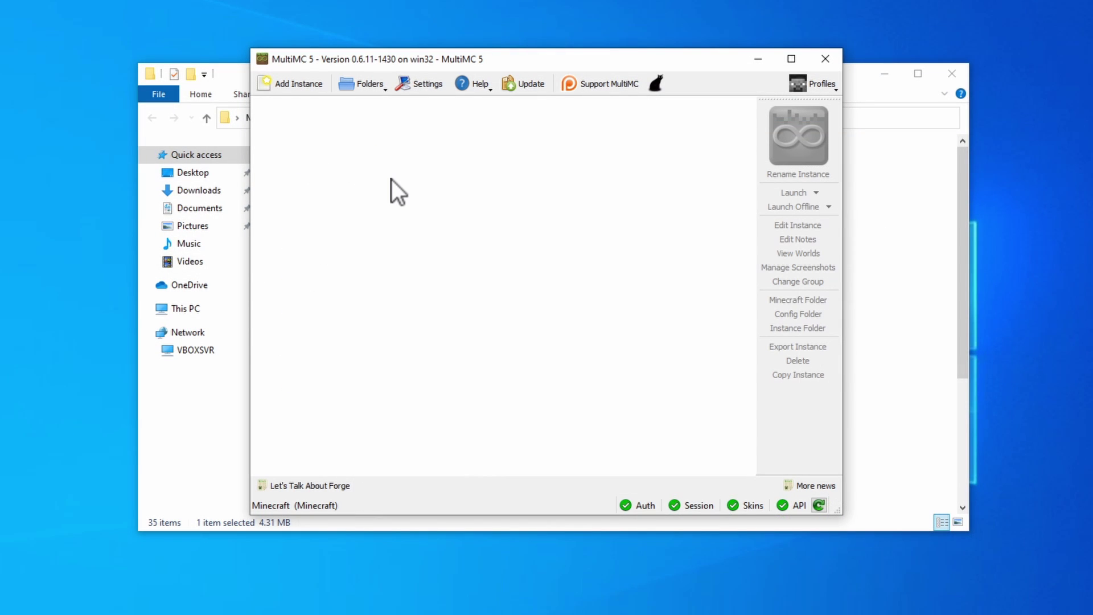
Create a new vanilla instance of the old alpha version c0.0.13a_03, including Alphas in the version filter.
click(294, 86)
click(741, 349)
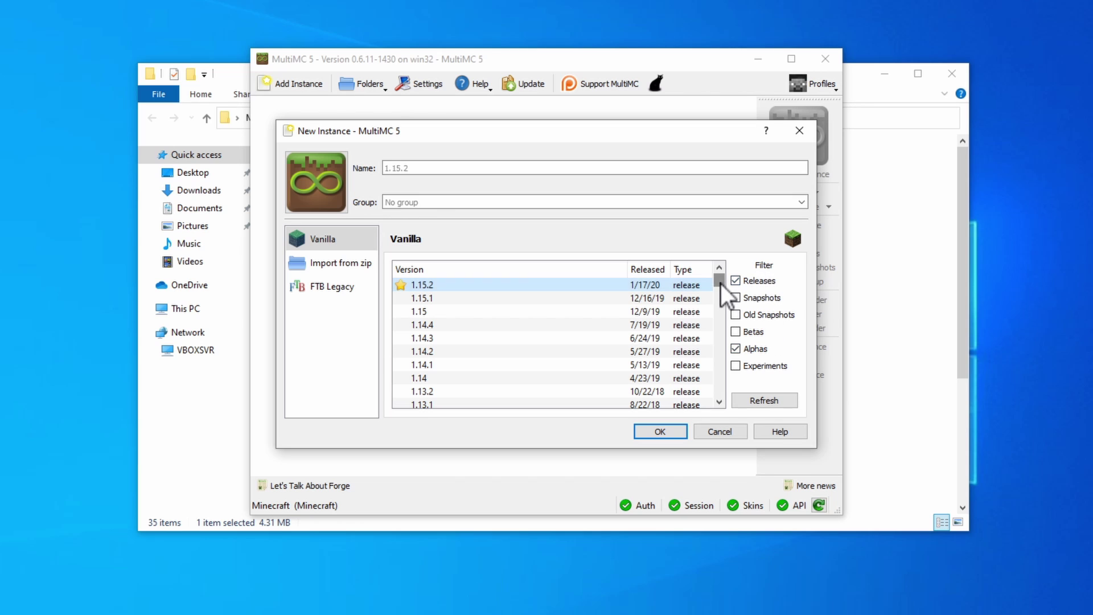
drag(721, 284, 725, 403)
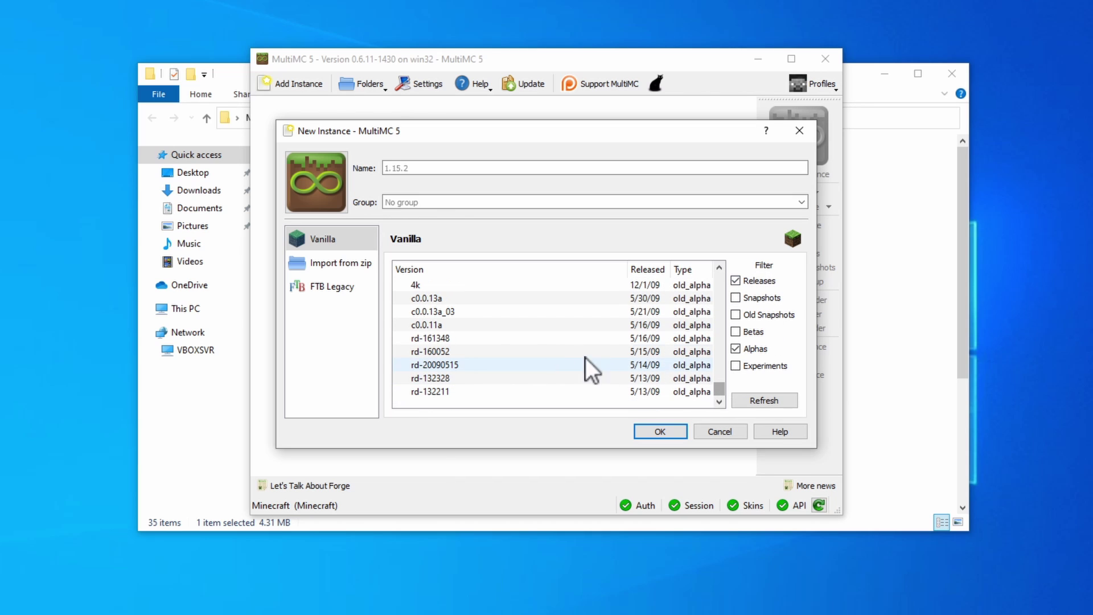
scroll(521, 337, up, 3)
scroll(520, 337, down, 3)
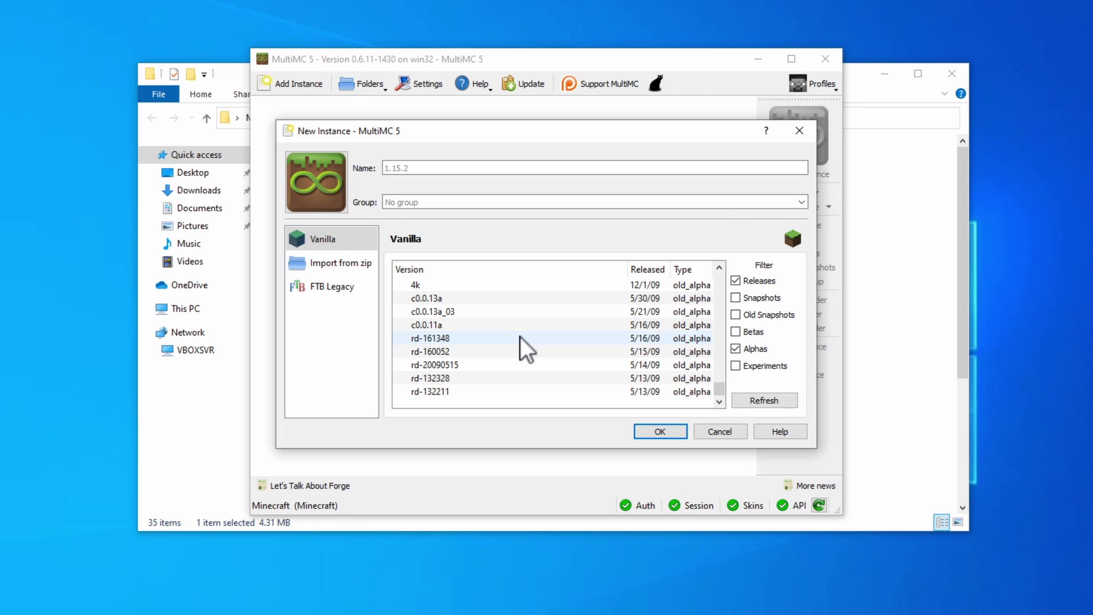
click(446, 310)
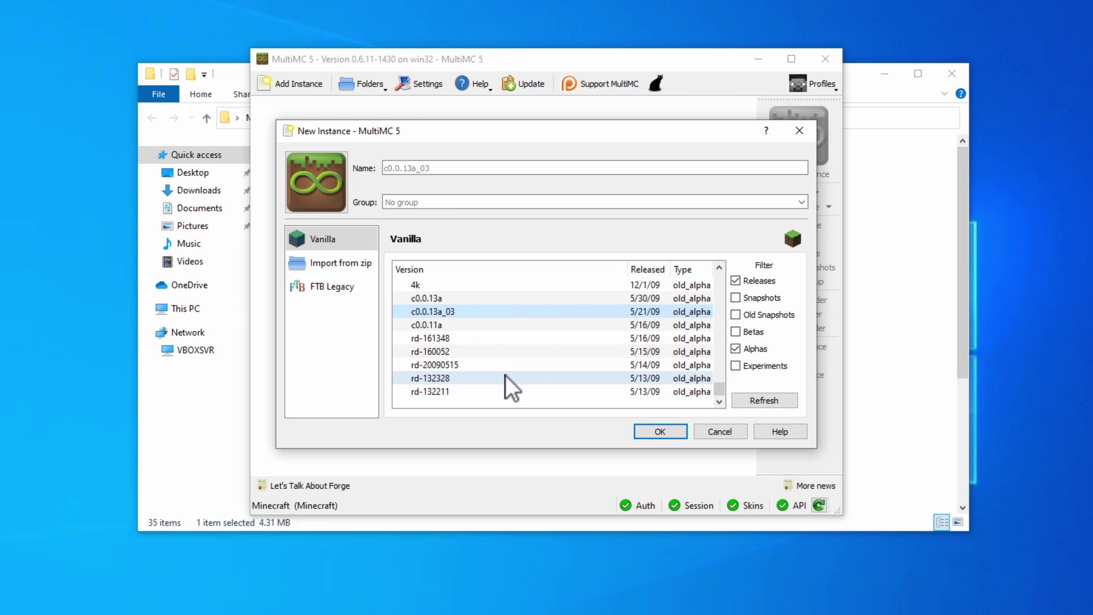
click(662, 432)
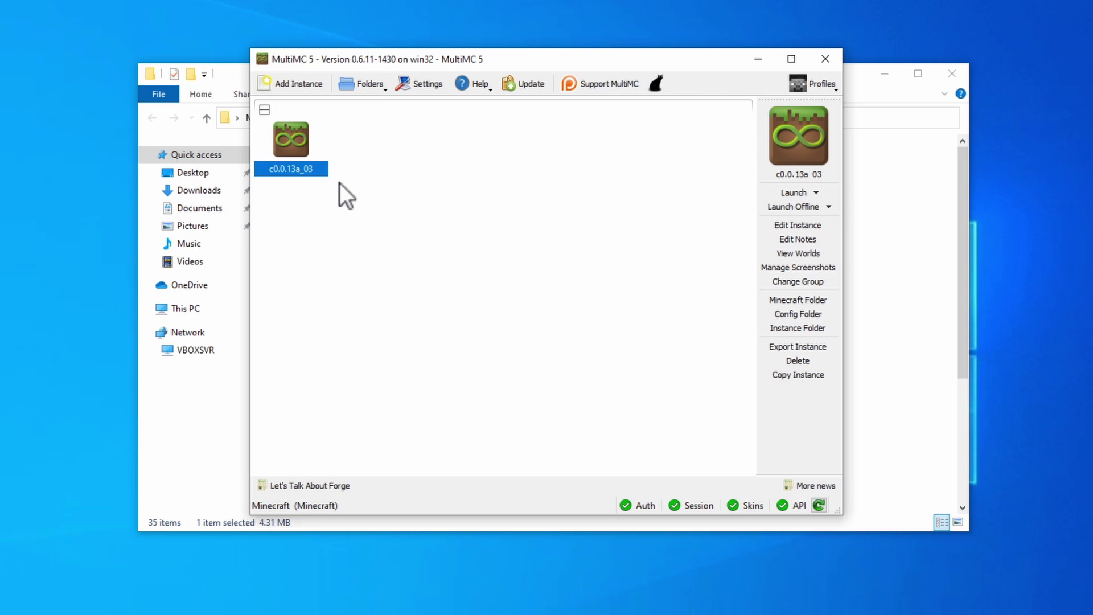
Try to launch the c0.0.13a_03 instance, then open the account manager and start adding a Mojang or Minecraft account.
double_click(292, 149)
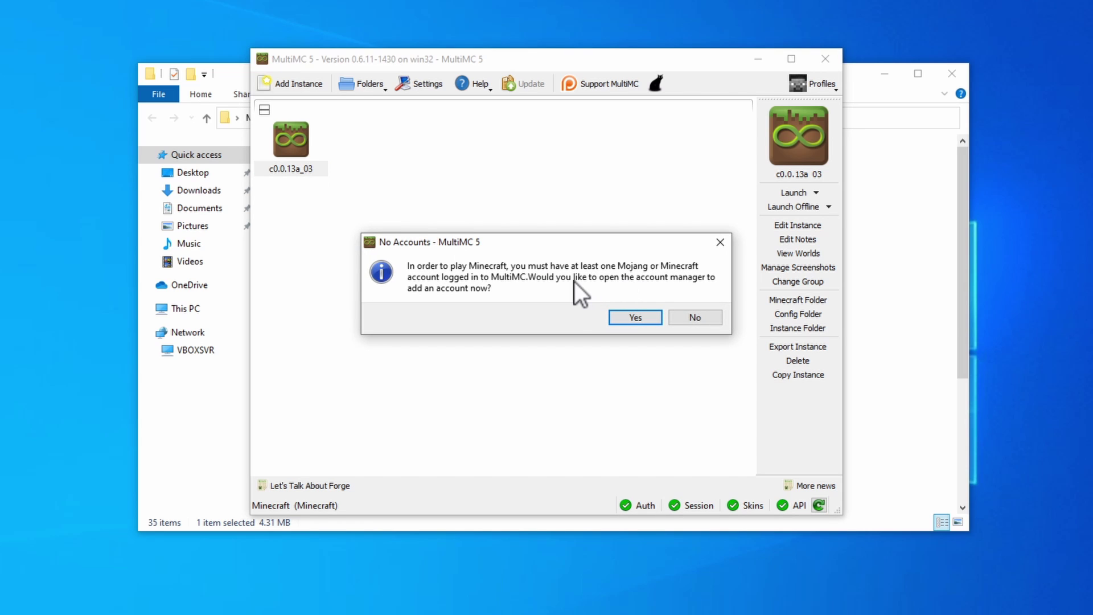
click(631, 319)
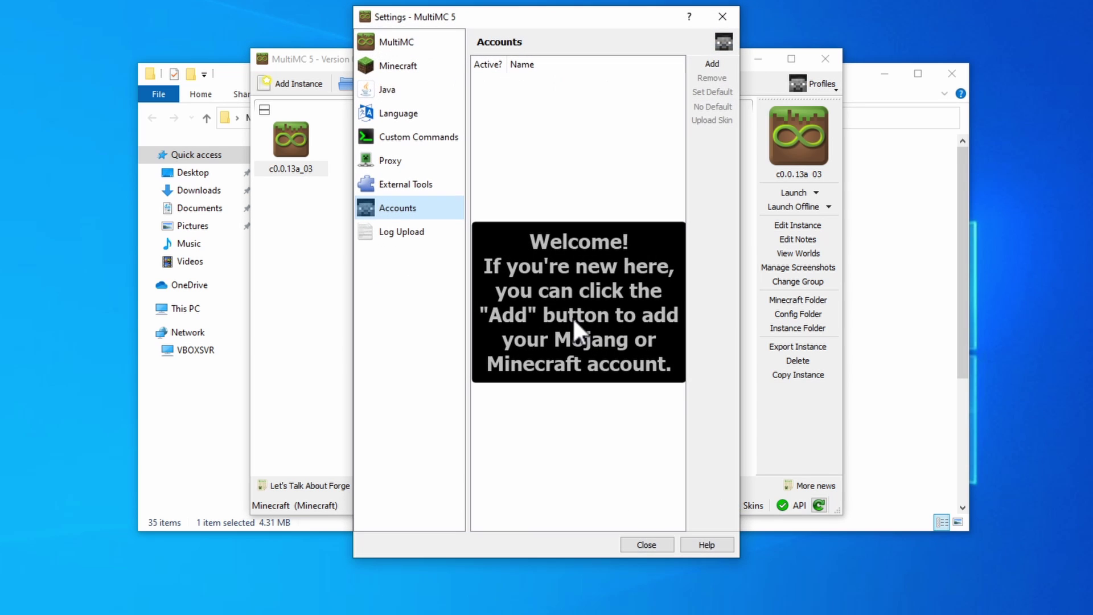
click(709, 65)
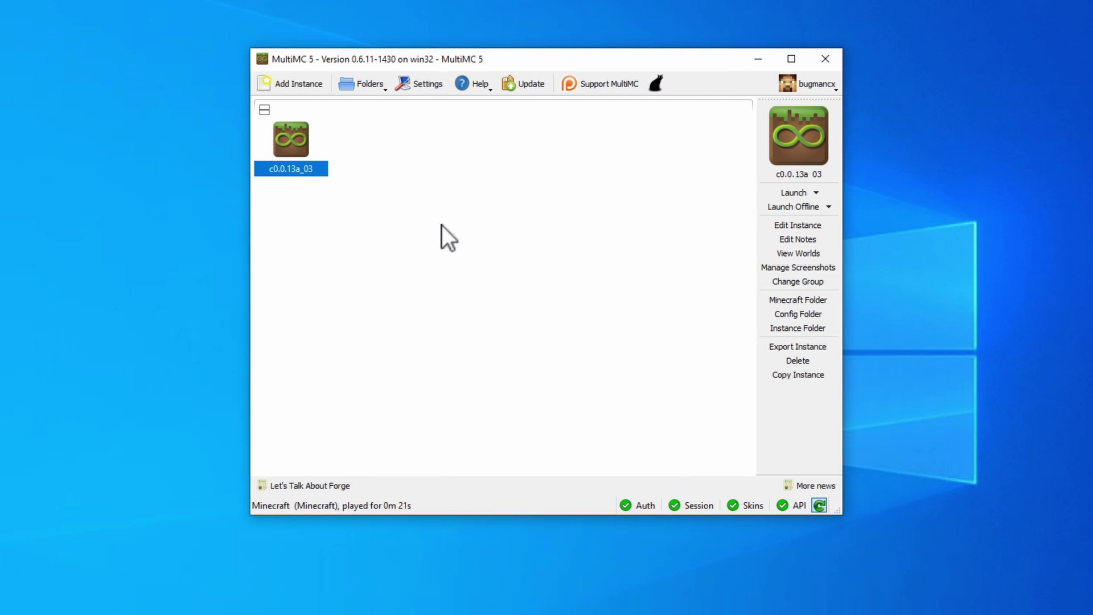
Copy the c0.0.13a_03 instance as c0.27_st without copying its saves or keeping its play time.
right_click(290, 130)
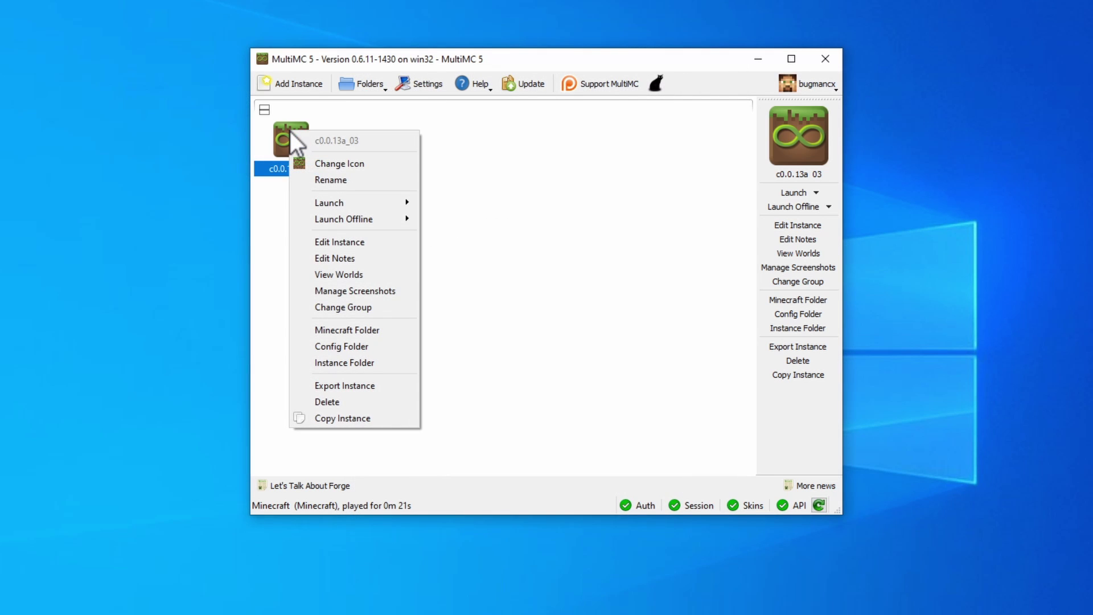
click(375, 417)
click(544, 294)
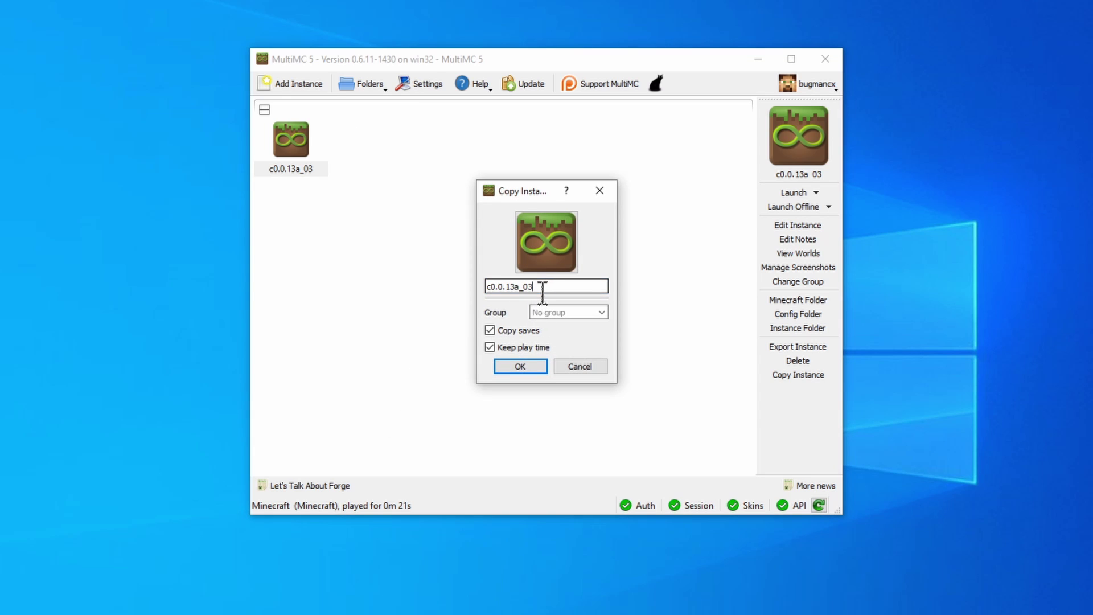
double_click(497, 287)
text(c0.27_st)
click(513, 331)
click(517, 348)
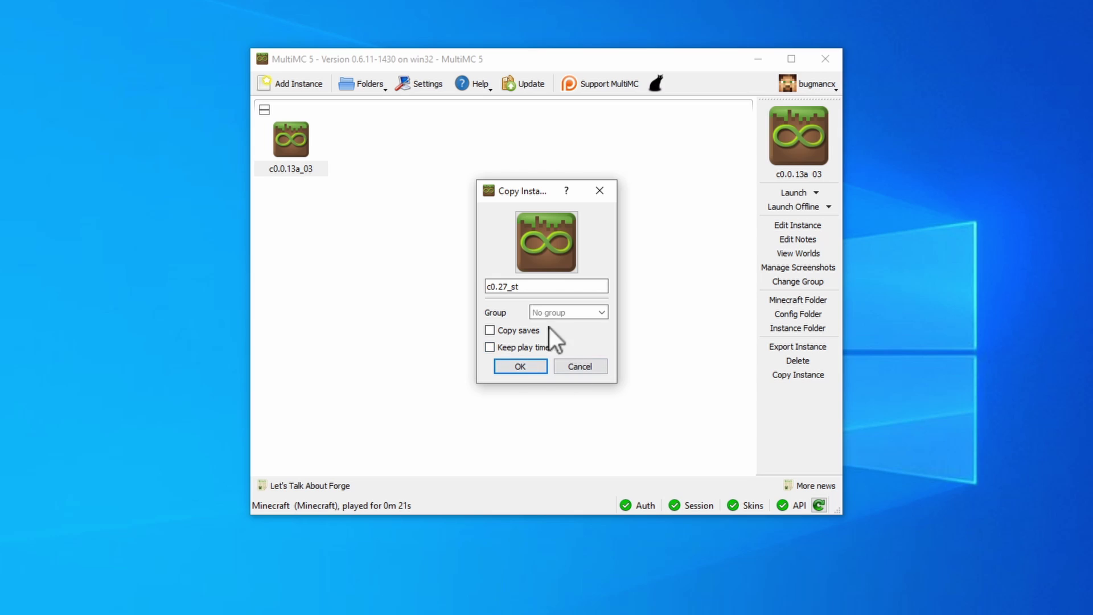
click(531, 369)
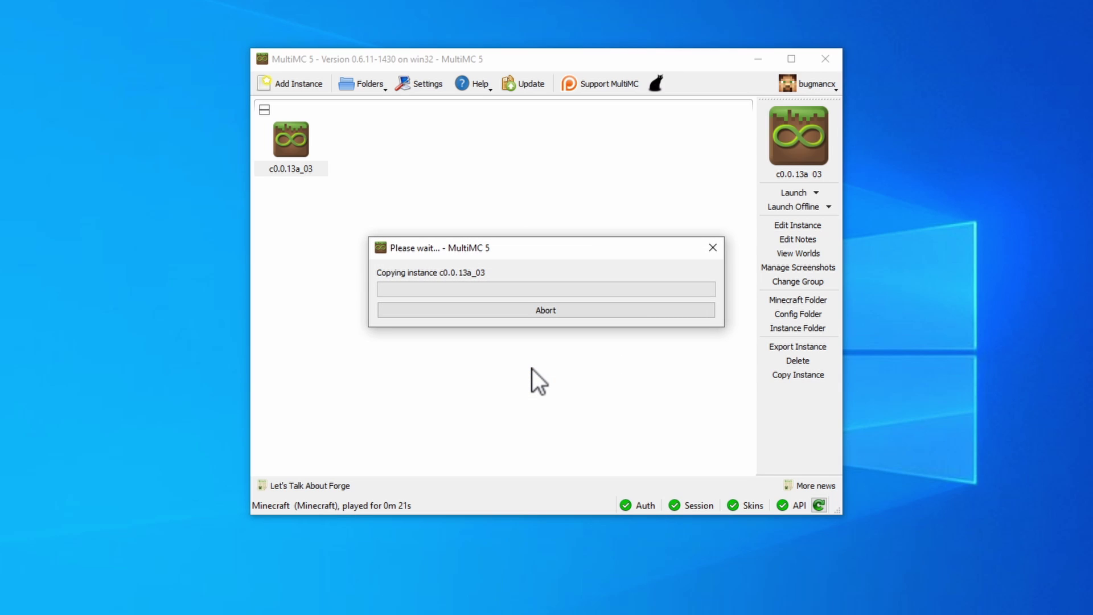
Open the c0.27_st instance for editing and select its Minecraft component.
right_click(372, 138)
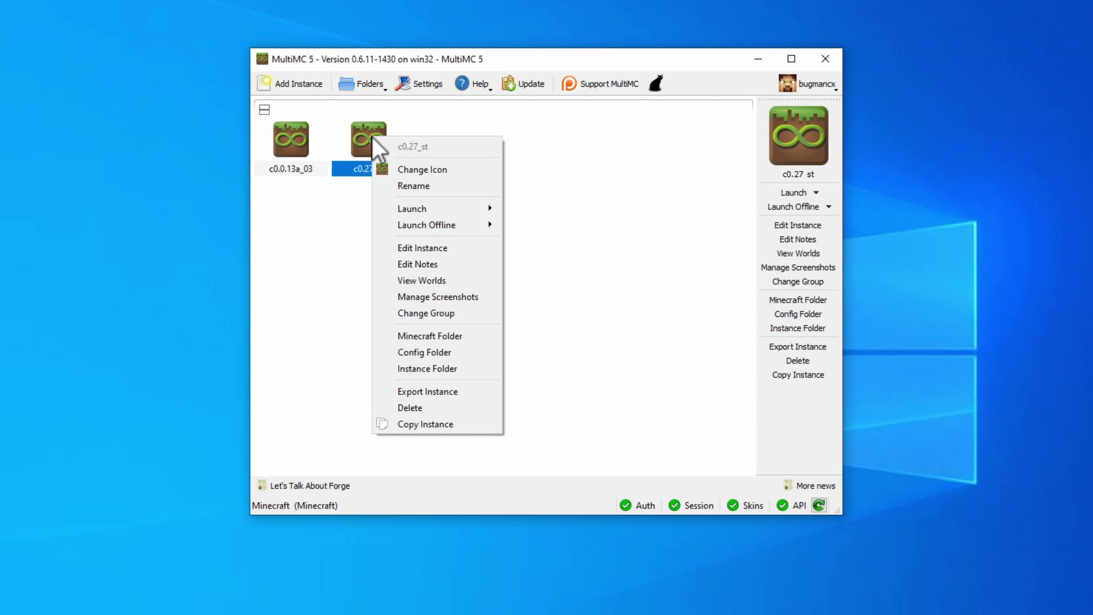
click(417, 247)
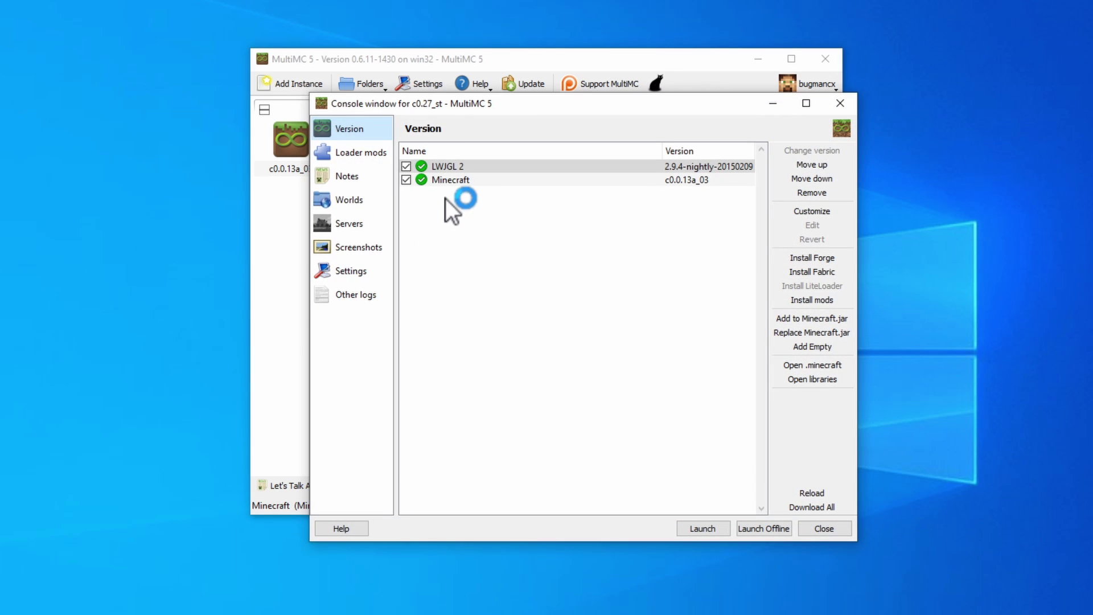
click(463, 181)
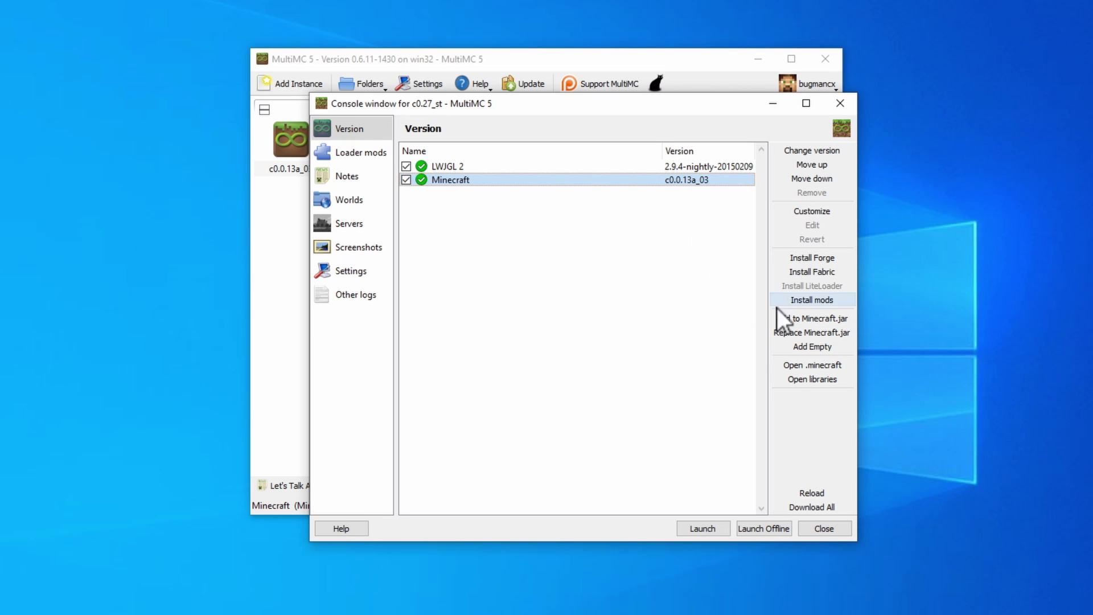
Replace the c0.27_st instance's Minecraft.jar with c0.27_st.jar from the omniarchive Minecraft-JE-Classic folder on the Desktop, and launch the instance.
click(827, 335)
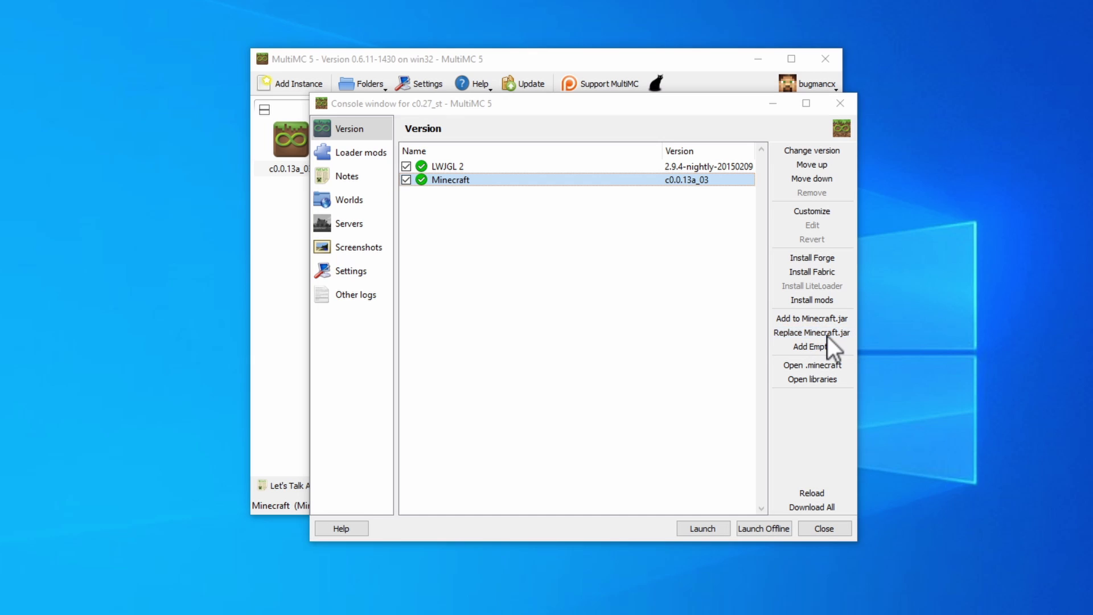
click(371, 231)
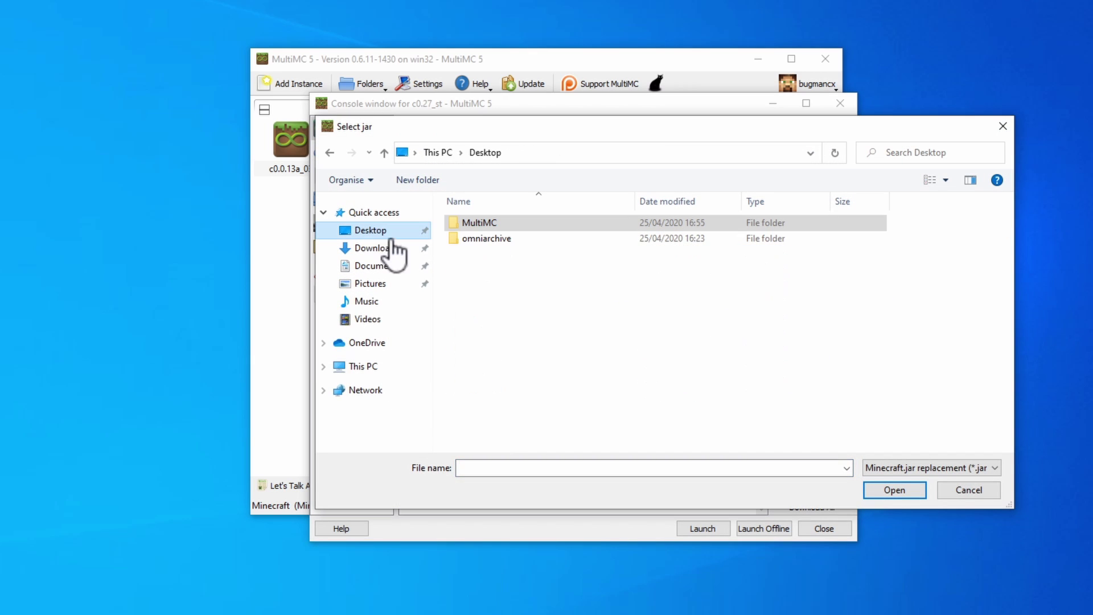
double_click(491, 244)
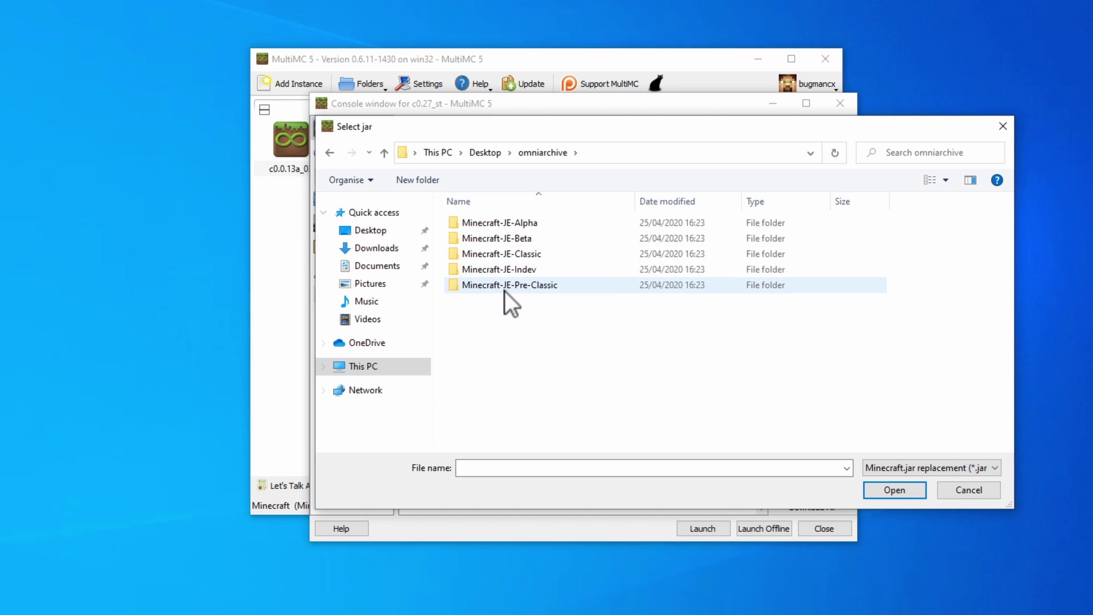
click(525, 257)
double_click(525, 256)
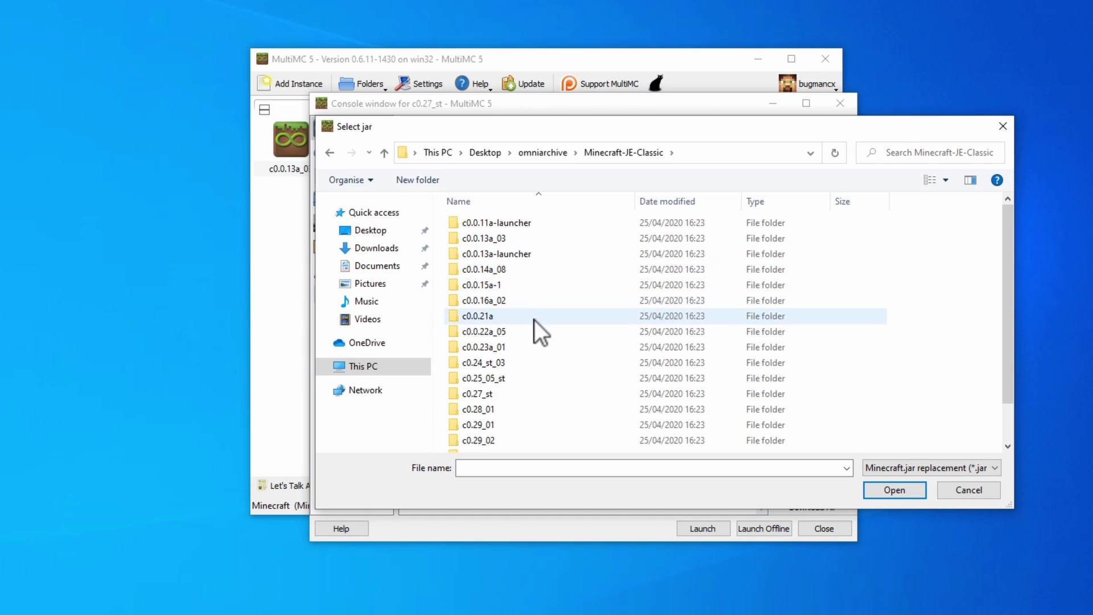
click(484, 396)
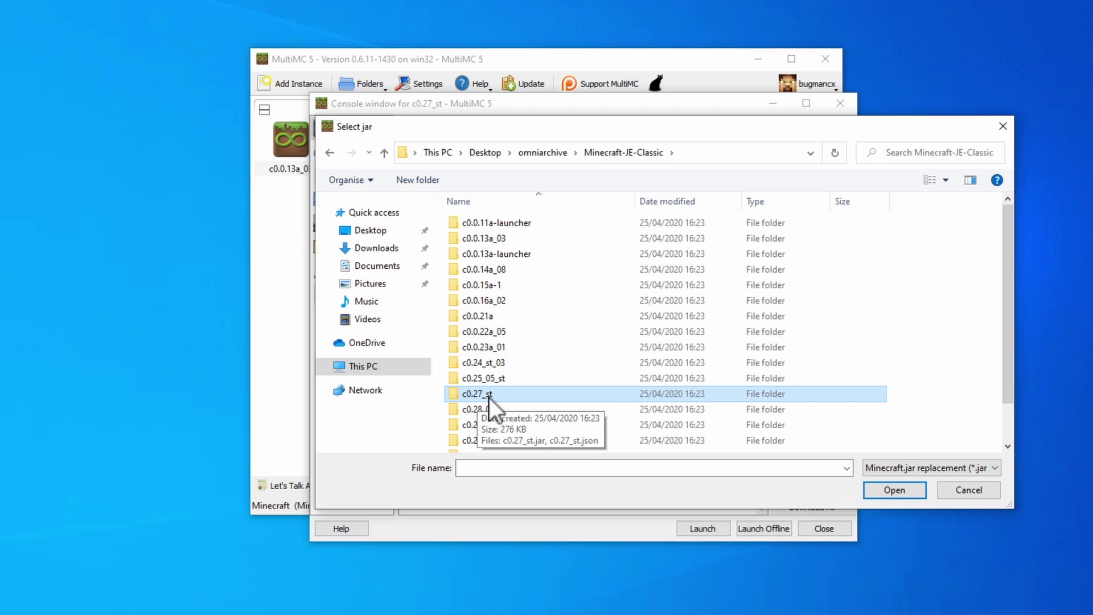
double_click(483, 397)
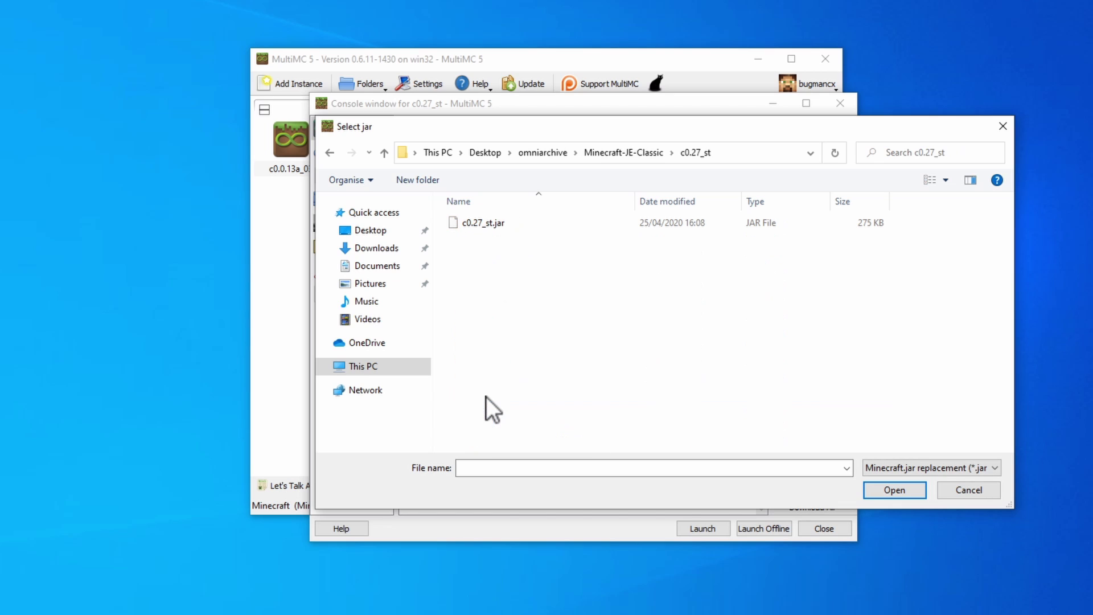
click(486, 225)
click(890, 492)
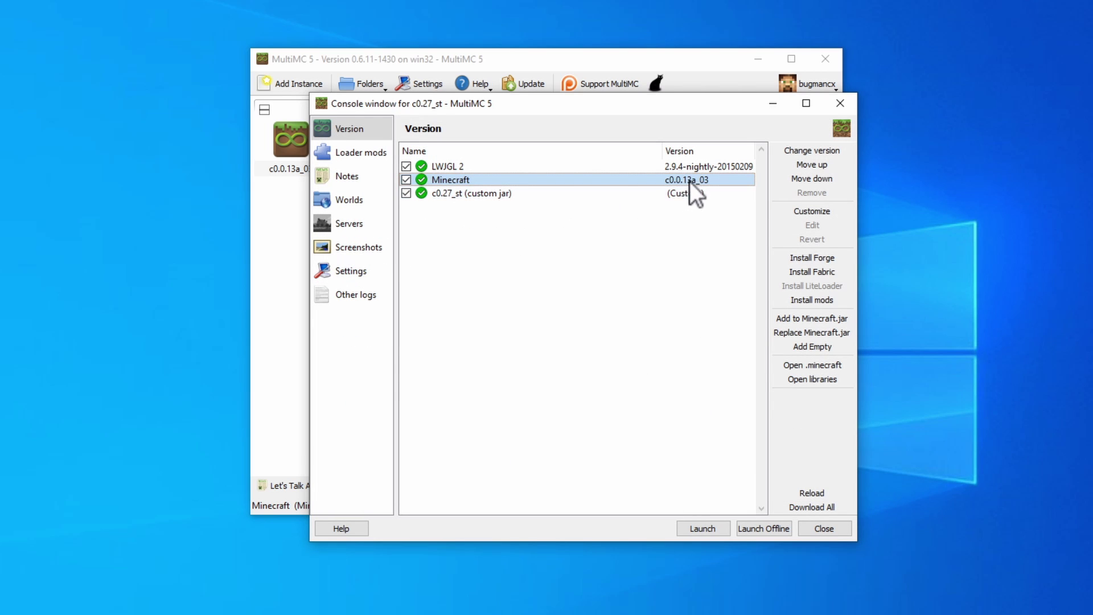
click(702, 527)
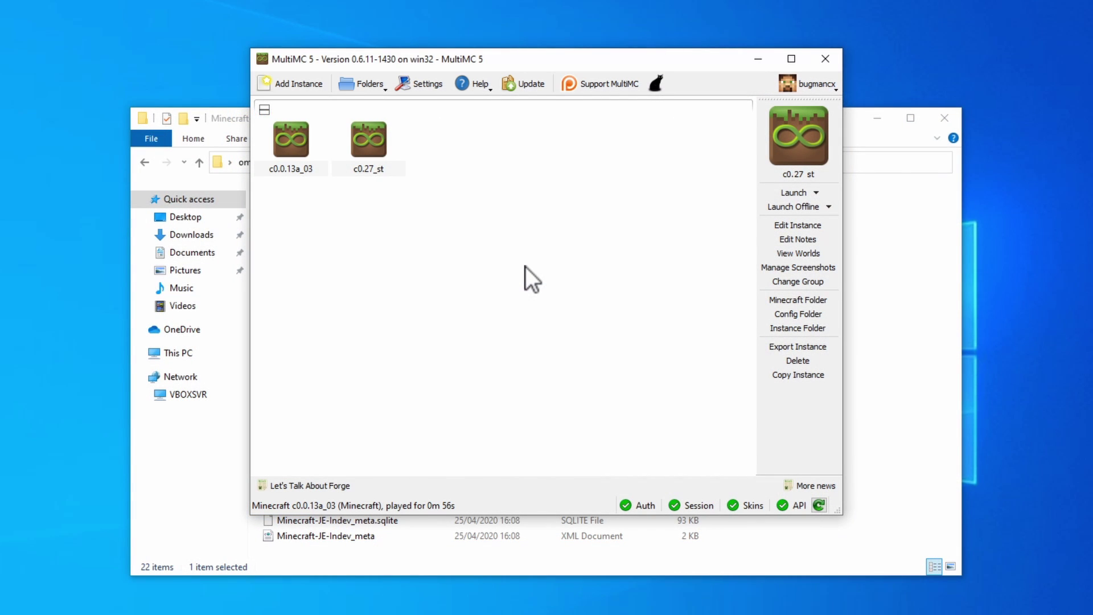
Create a new vanilla instance of the old alpha version inf-20100618, including Alphas in the version filter.
click(296, 86)
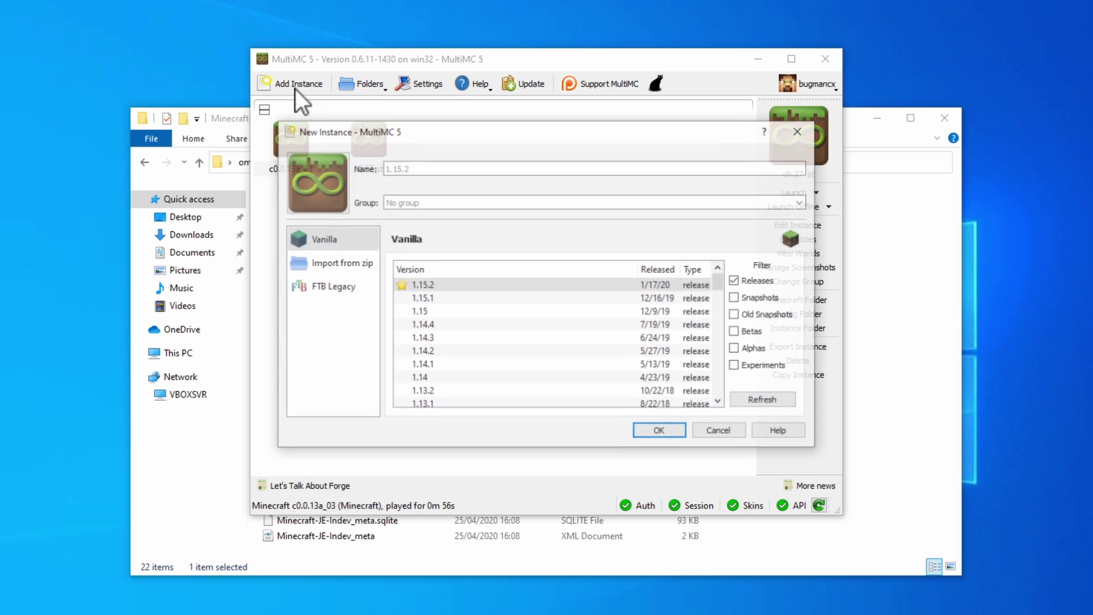
click(750, 350)
drag(719, 281, 716, 384)
click(447, 311)
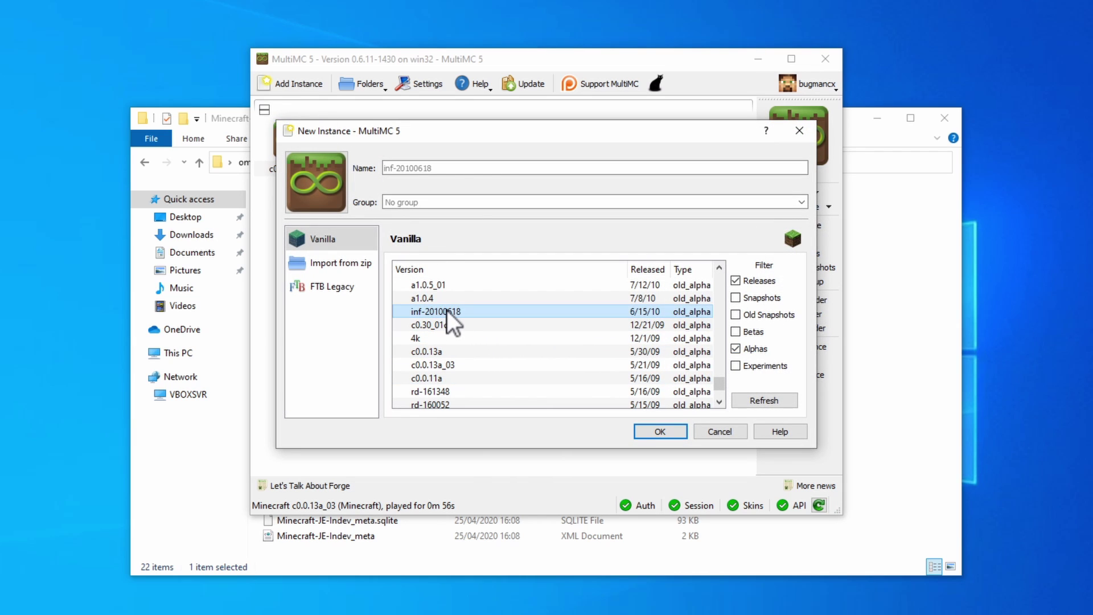
click(655, 431)
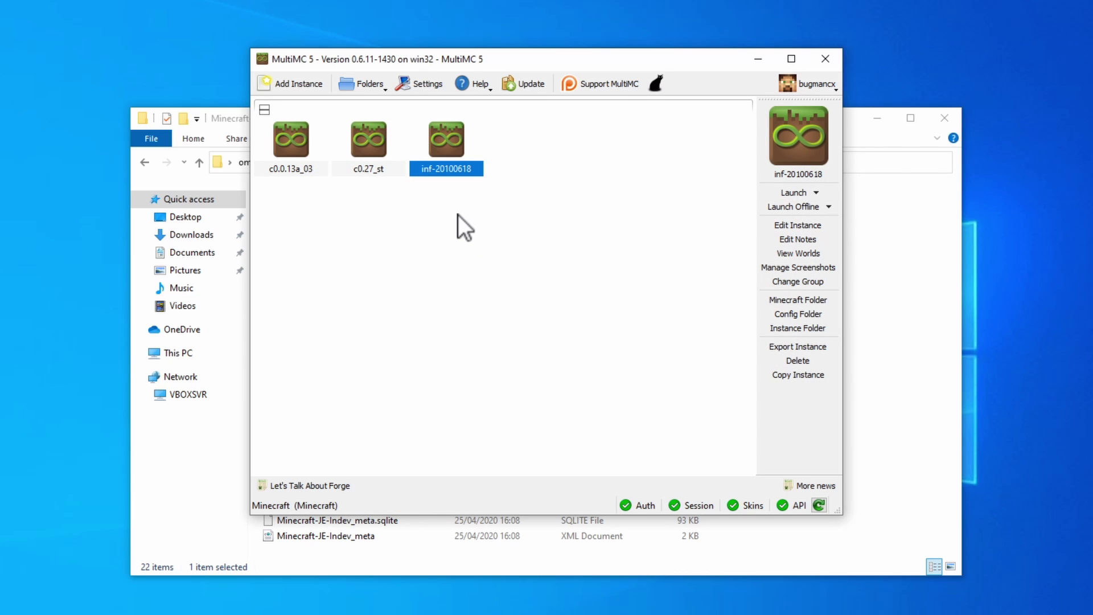
Copy the inf-20100618 instance as in-20091223-2 into the group indev, without copying saves or keeping play time.
right_click(449, 132)
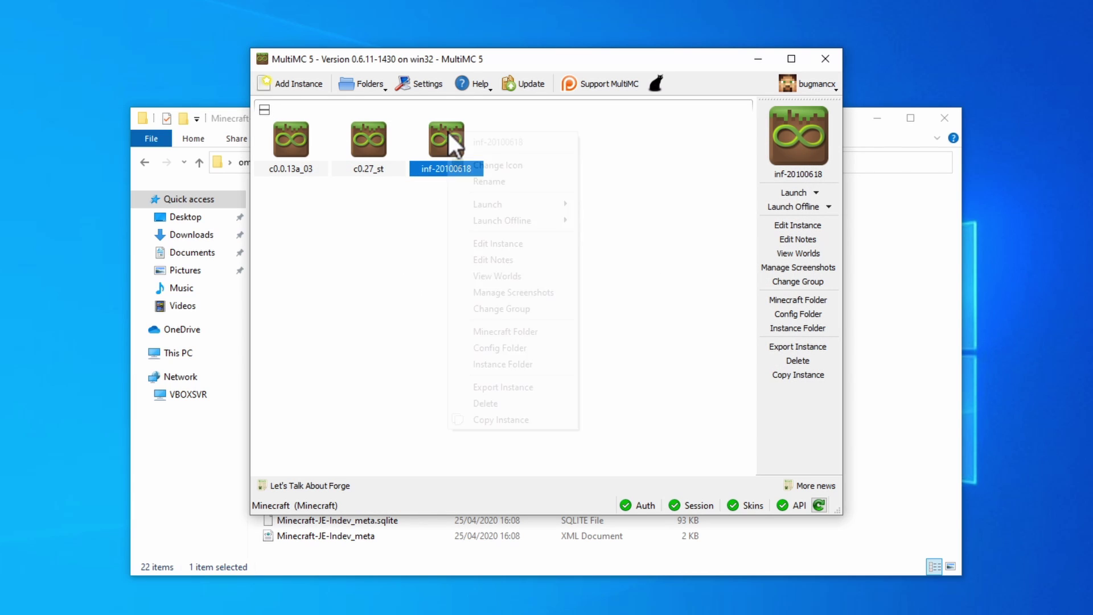
click(498, 419)
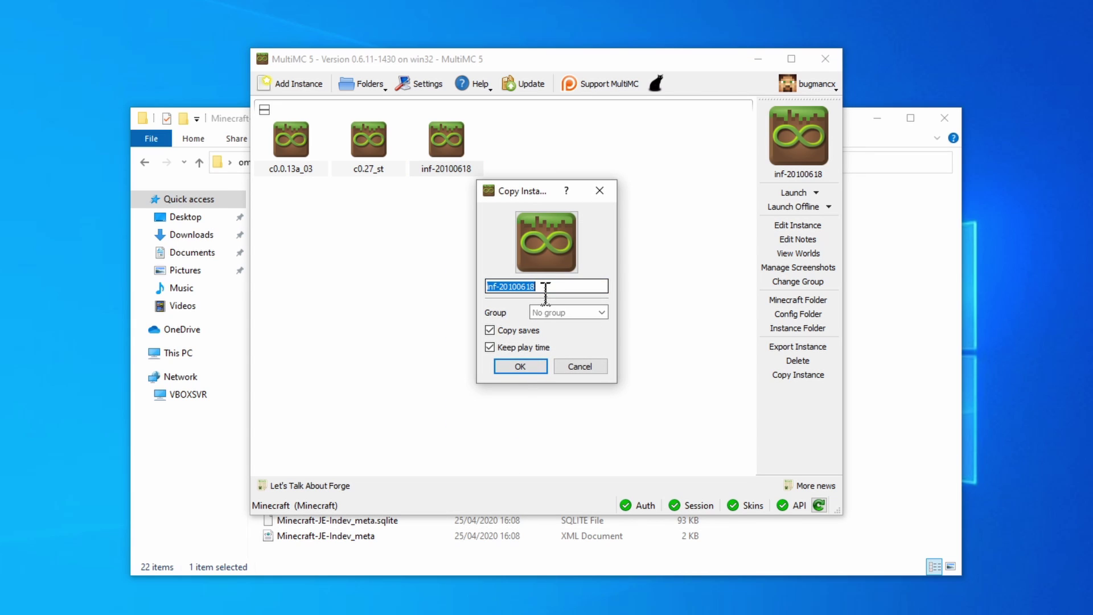
text(in-20091223-2)
click(558, 313)
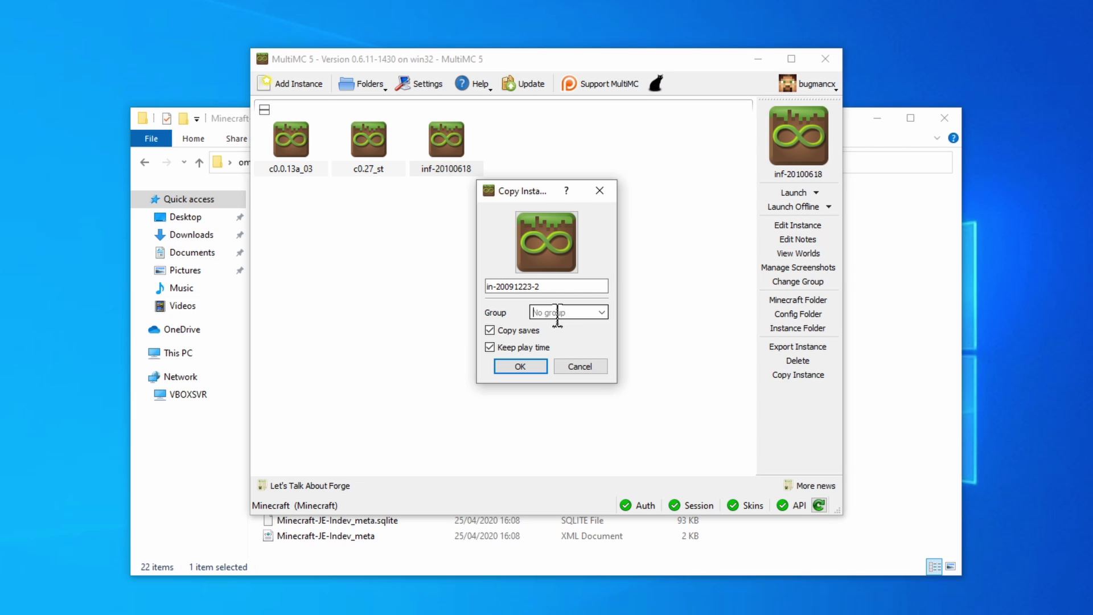
text(indev)
click(513, 332)
click(515, 347)
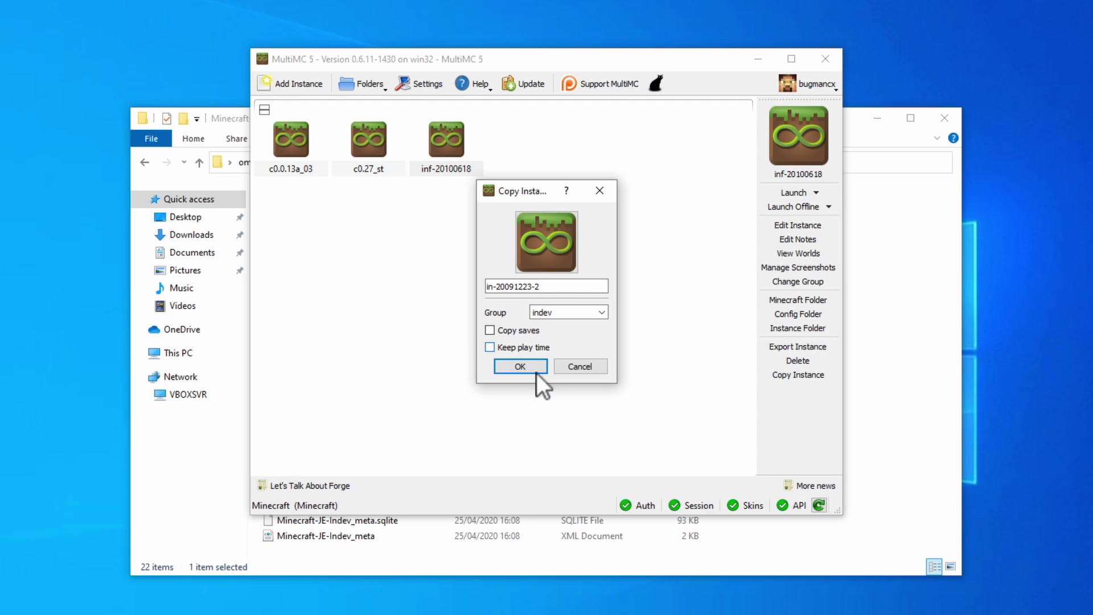
click(528, 364)
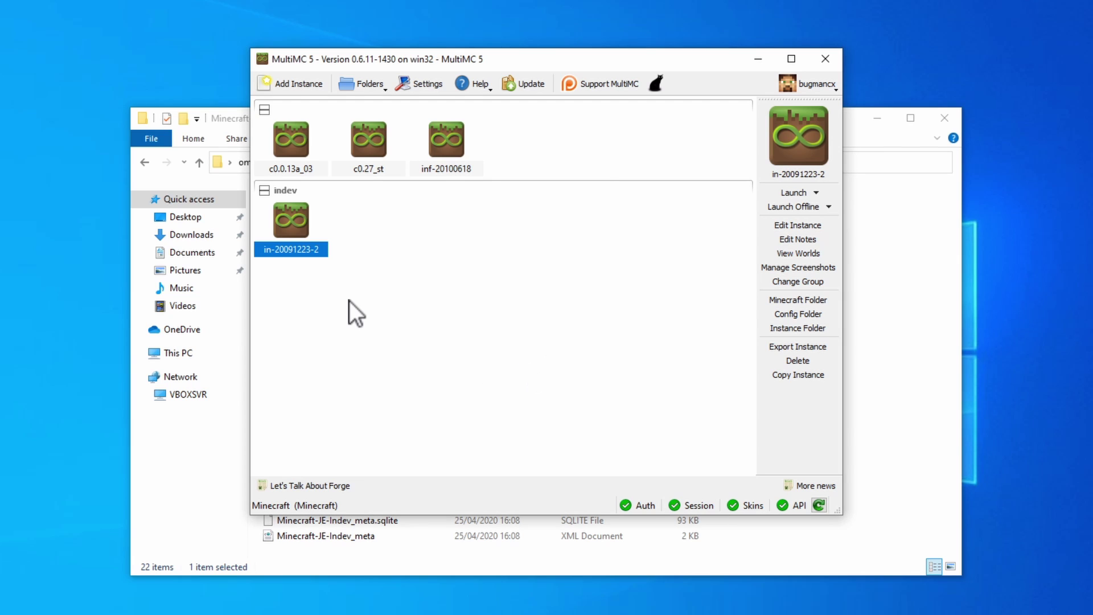
Replace the in-20091223-2 instance's Minecraft.jar with in-20091223-2.jar from the omniarchive Minecraft-JE-Indev folder, and launch the instance.
right_click(292, 224)
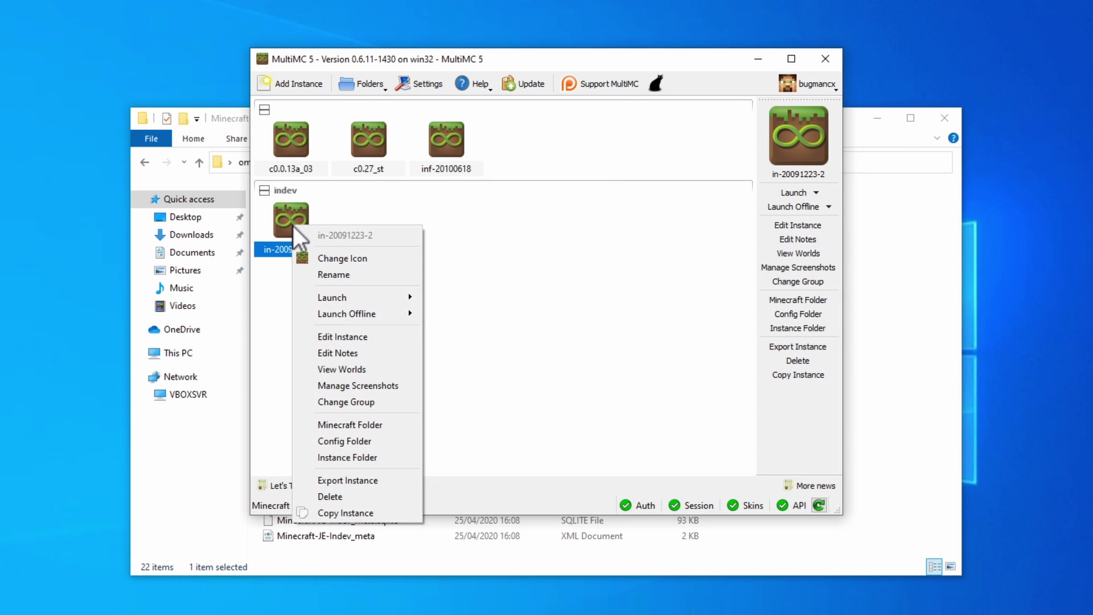
click(344, 332)
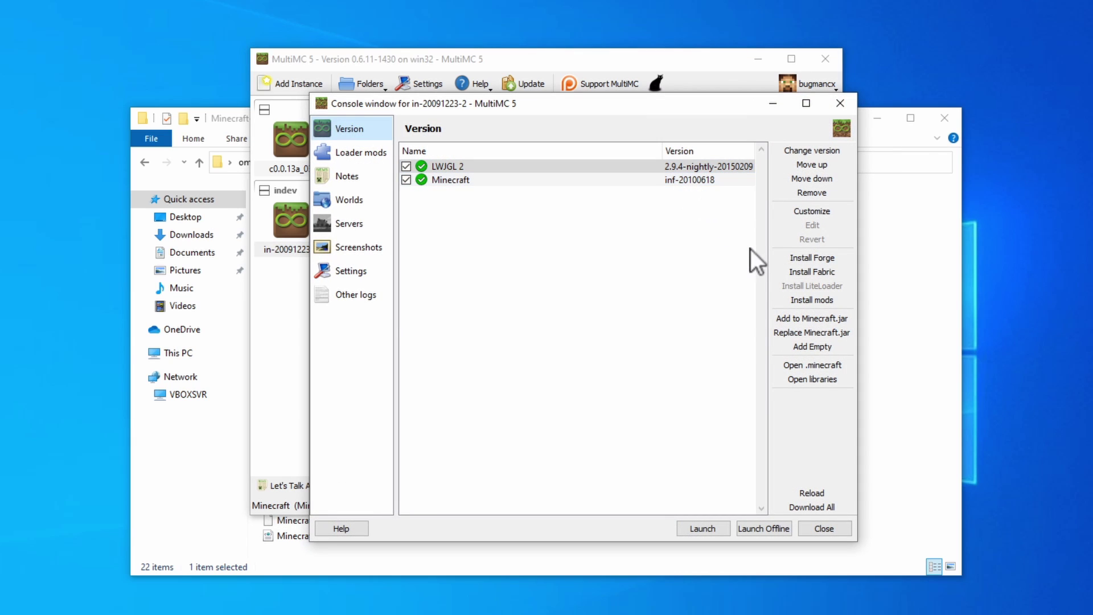
click(821, 333)
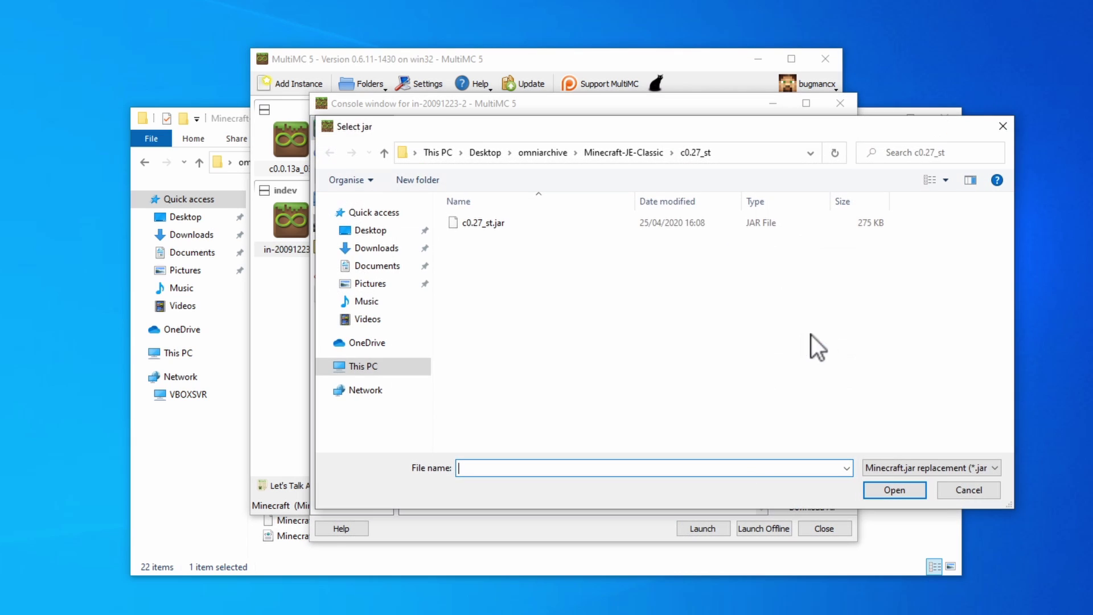
click(374, 233)
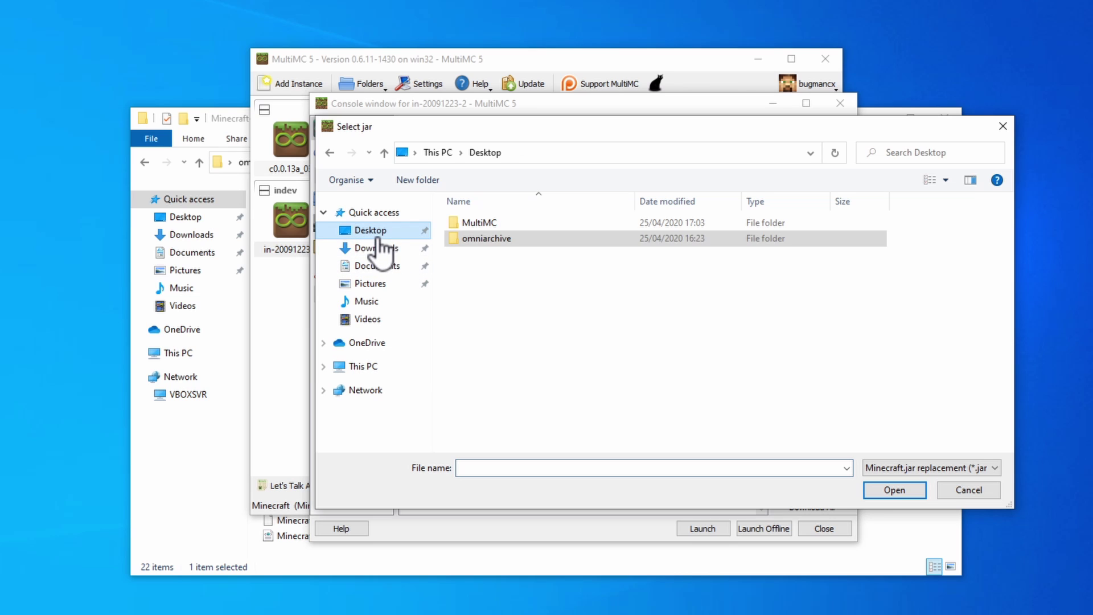
click(486, 239)
double_click(486, 239)
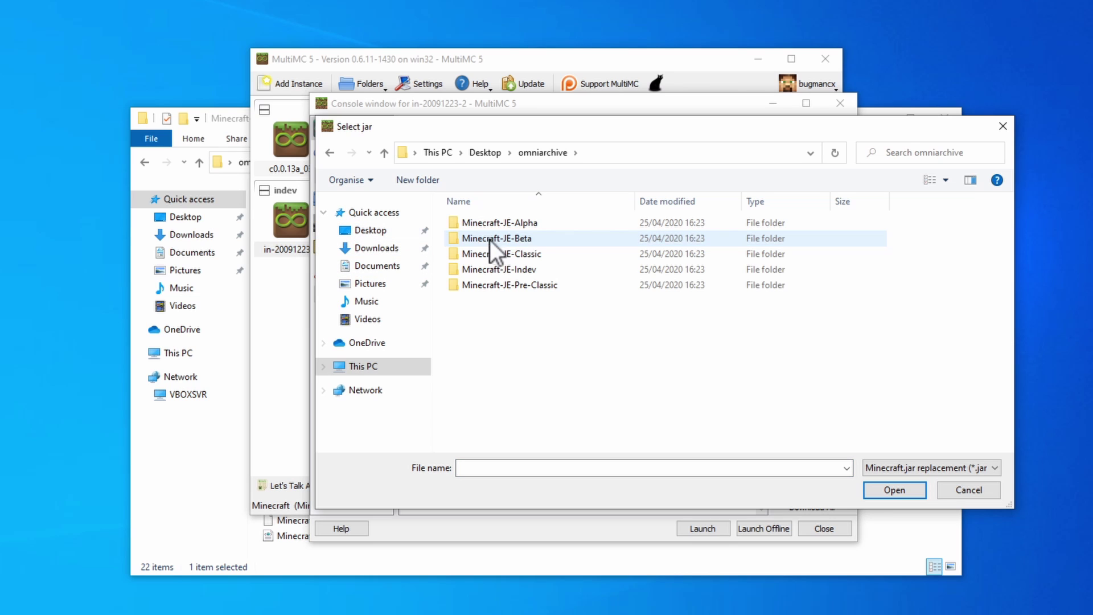
click(533, 270)
double_click(532, 271)
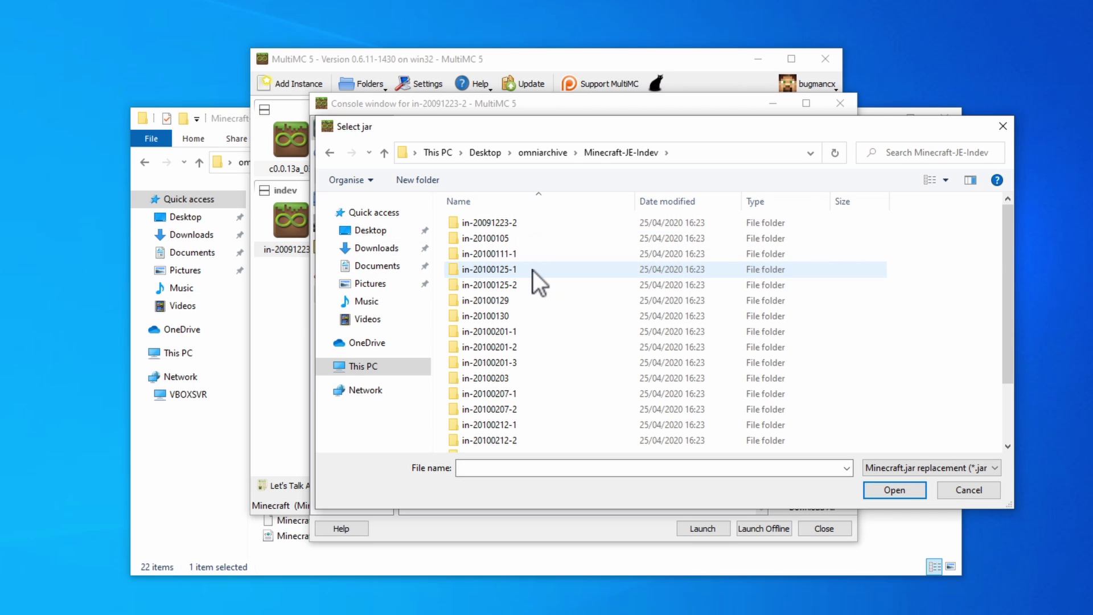
double_click(501, 227)
click(481, 227)
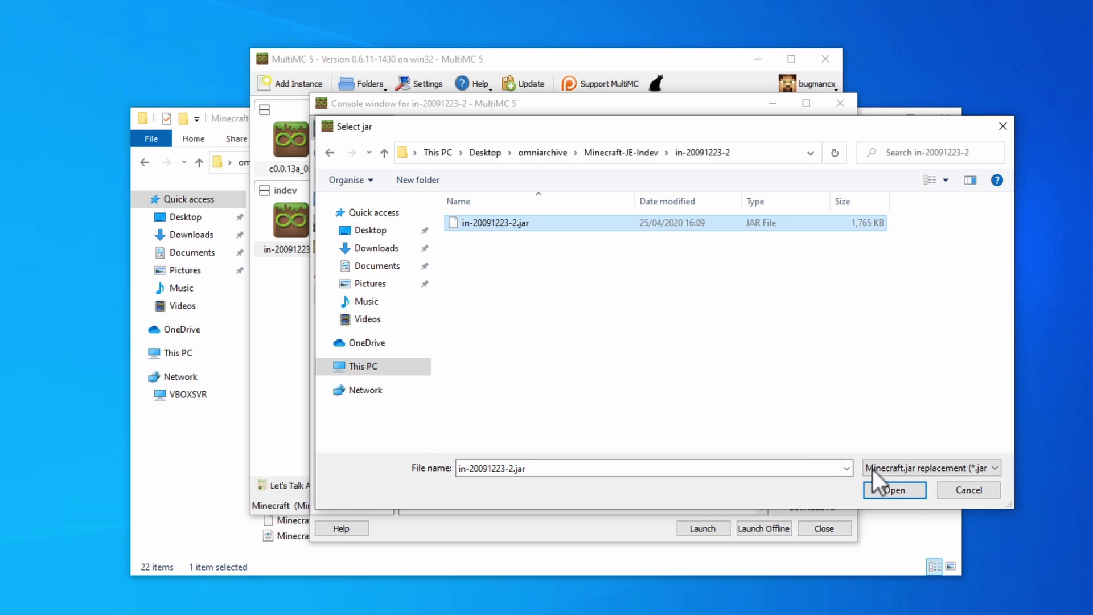
click(885, 493)
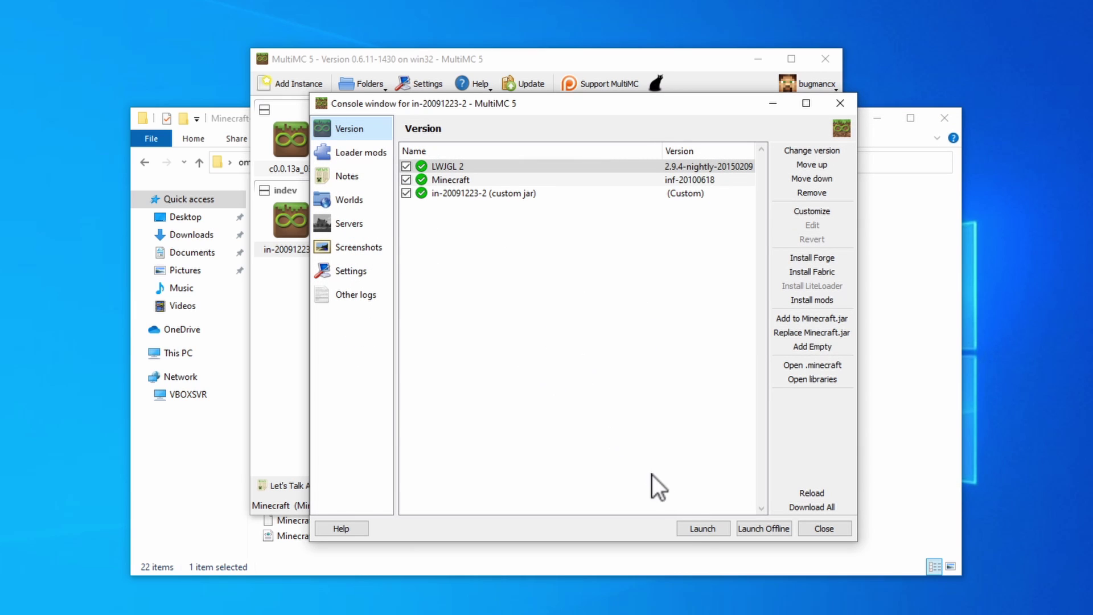
click(700, 527)
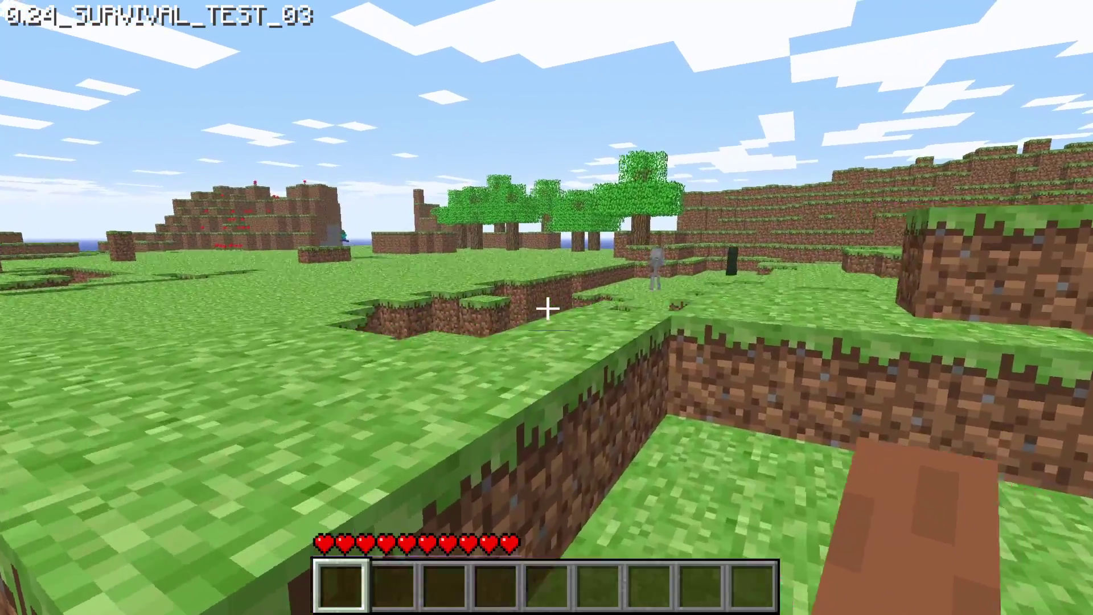
Walk through the 0.24_SURVIVAL_TEST_03 world and attack the skeleton and the creeper.
key(w)
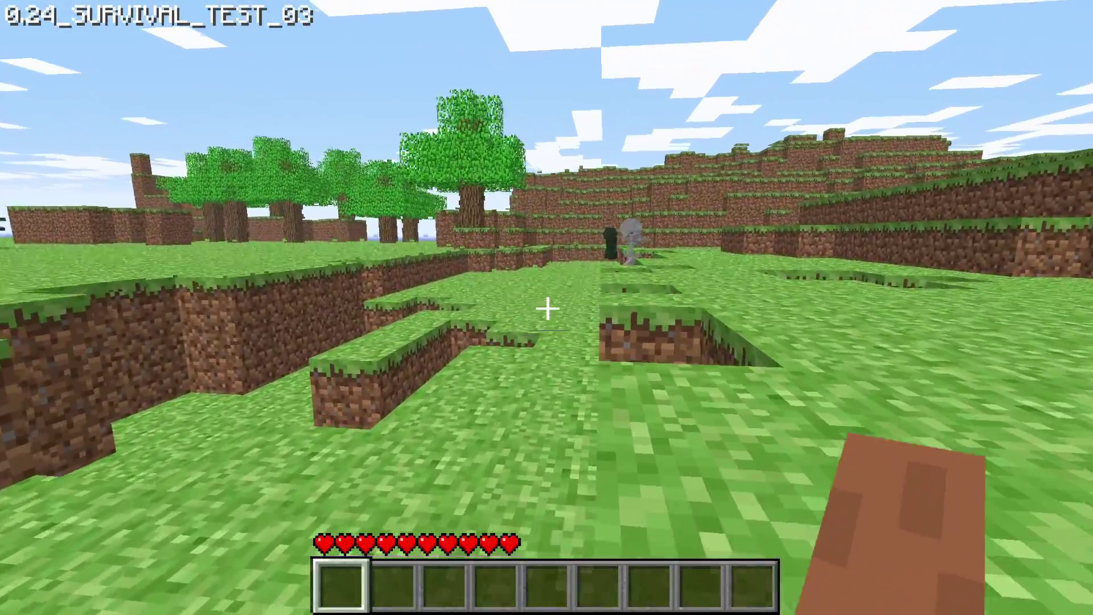
key(w)
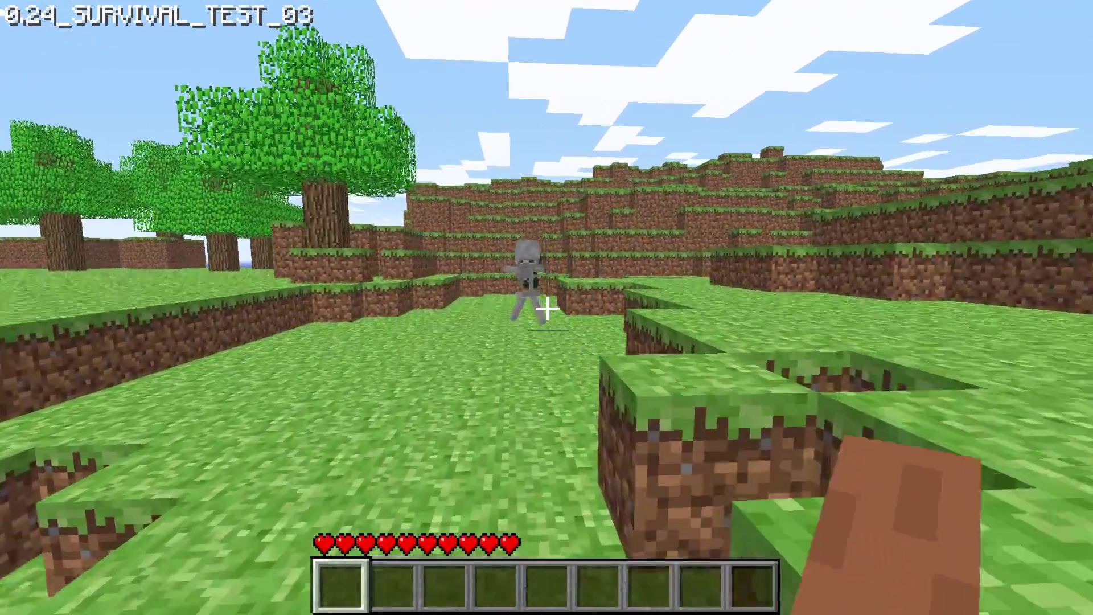
key(w)
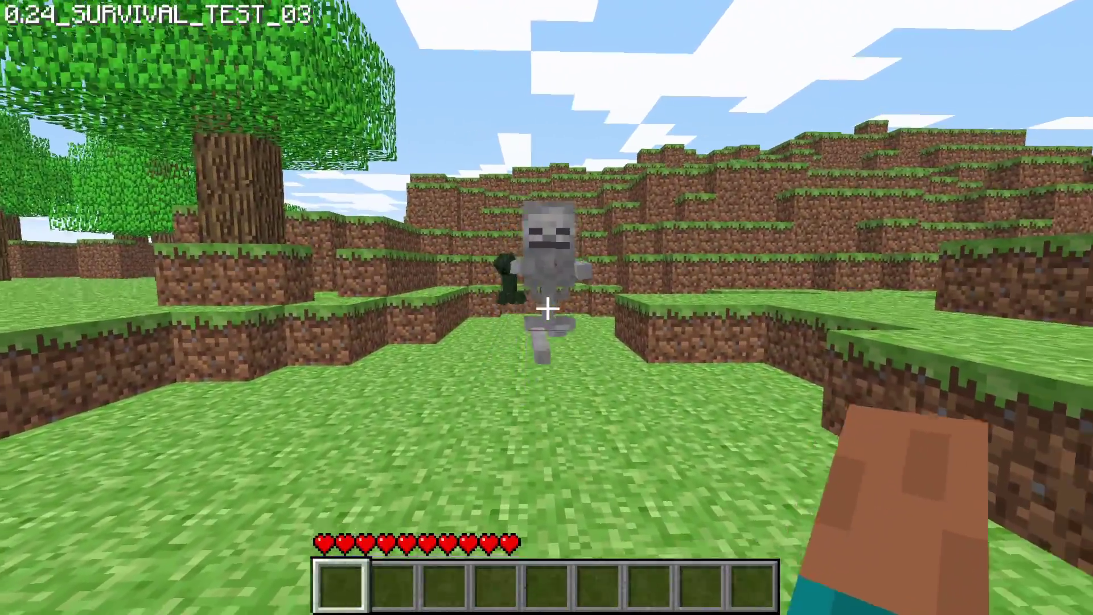
click(547, 309)
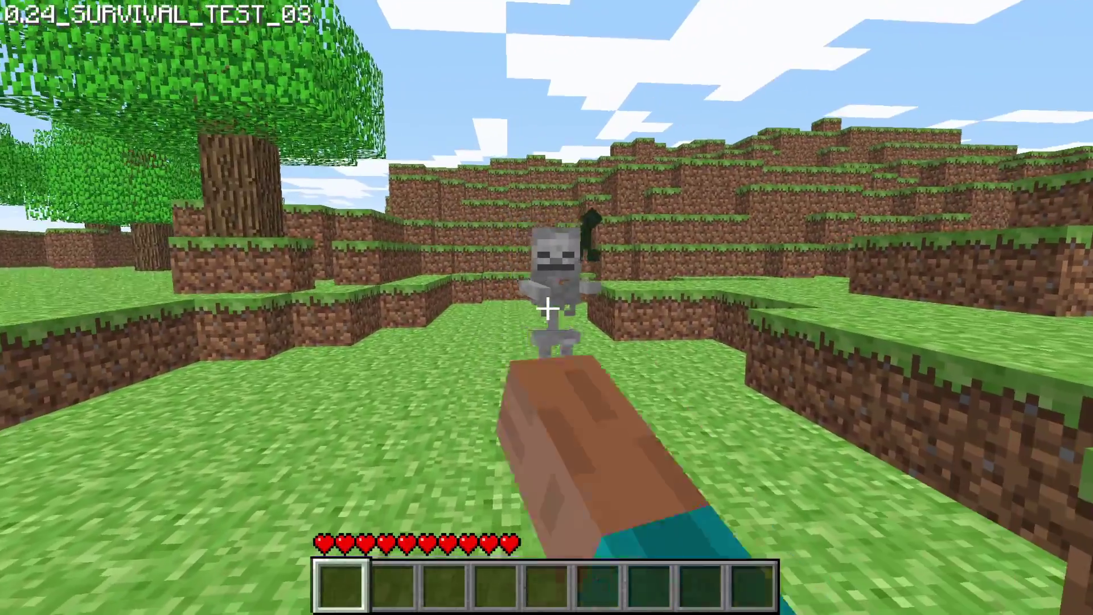
key(w)
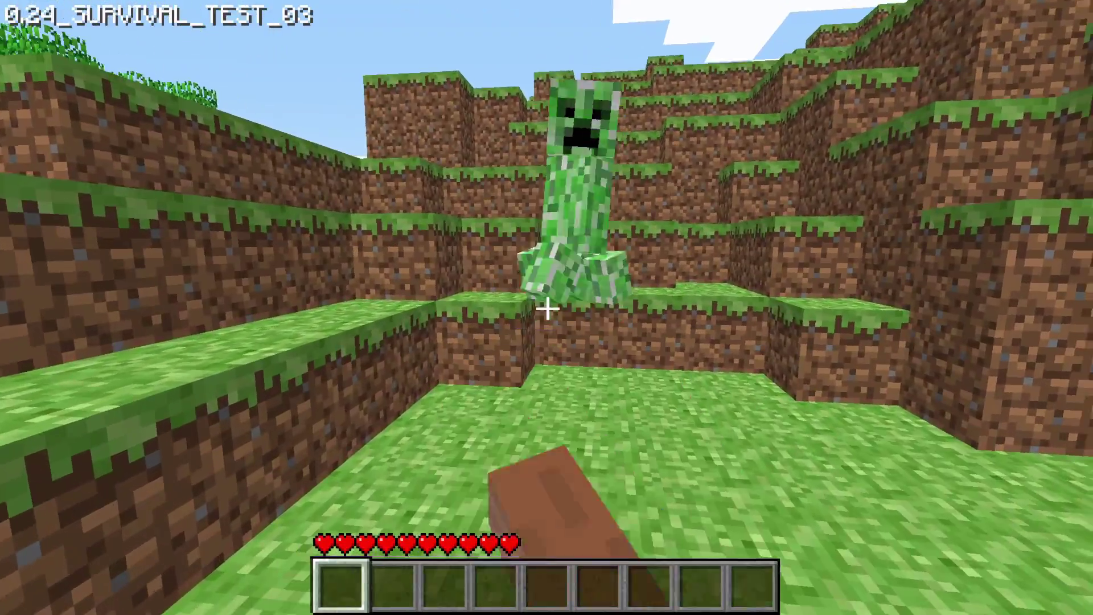
key(s)
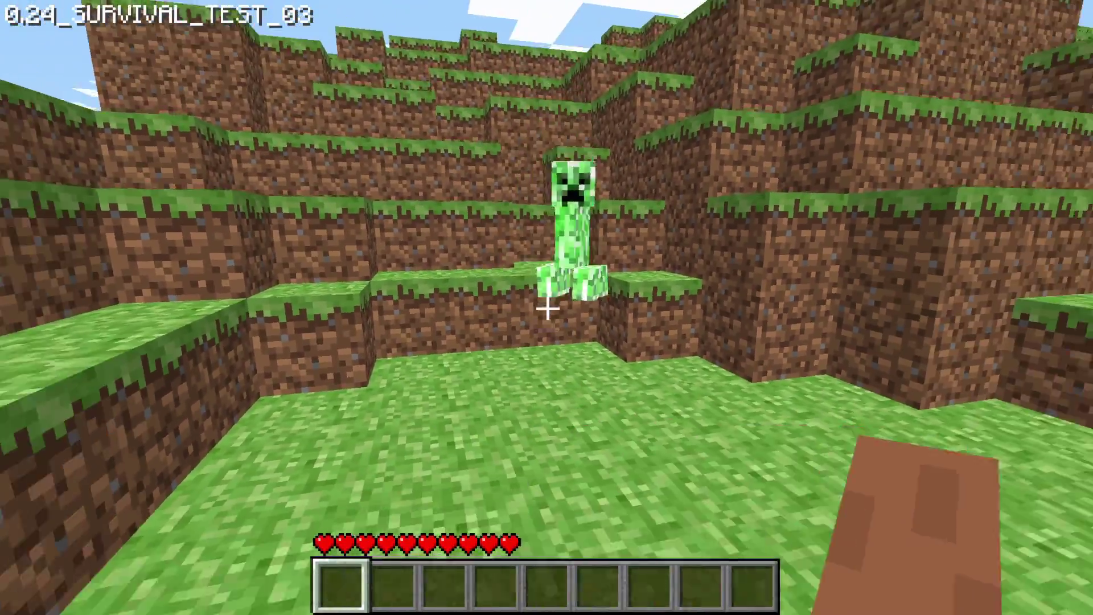
click(548, 308)
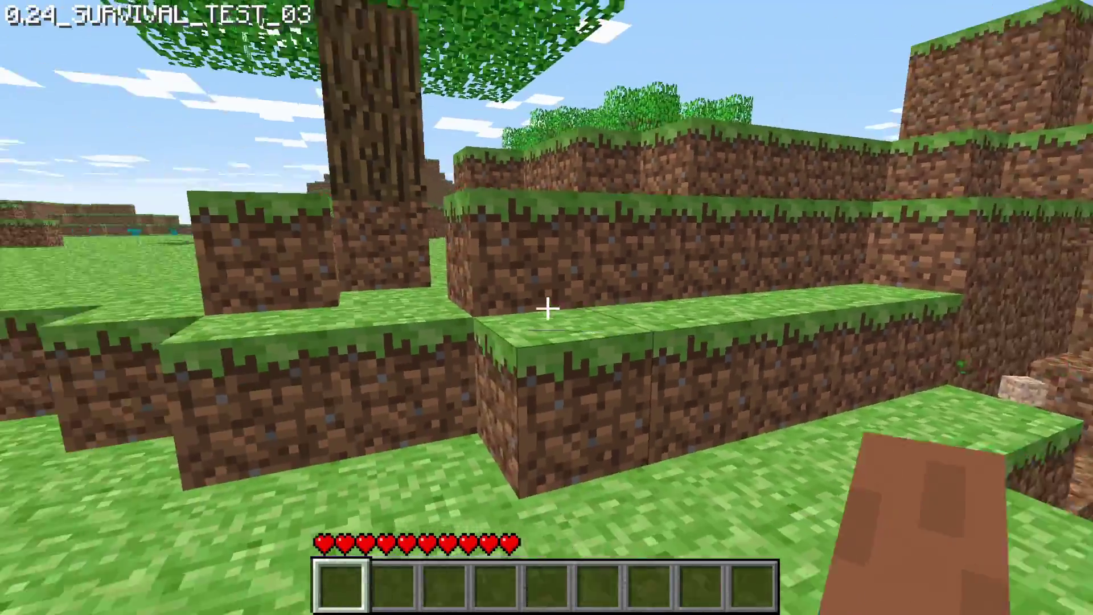
key(w)
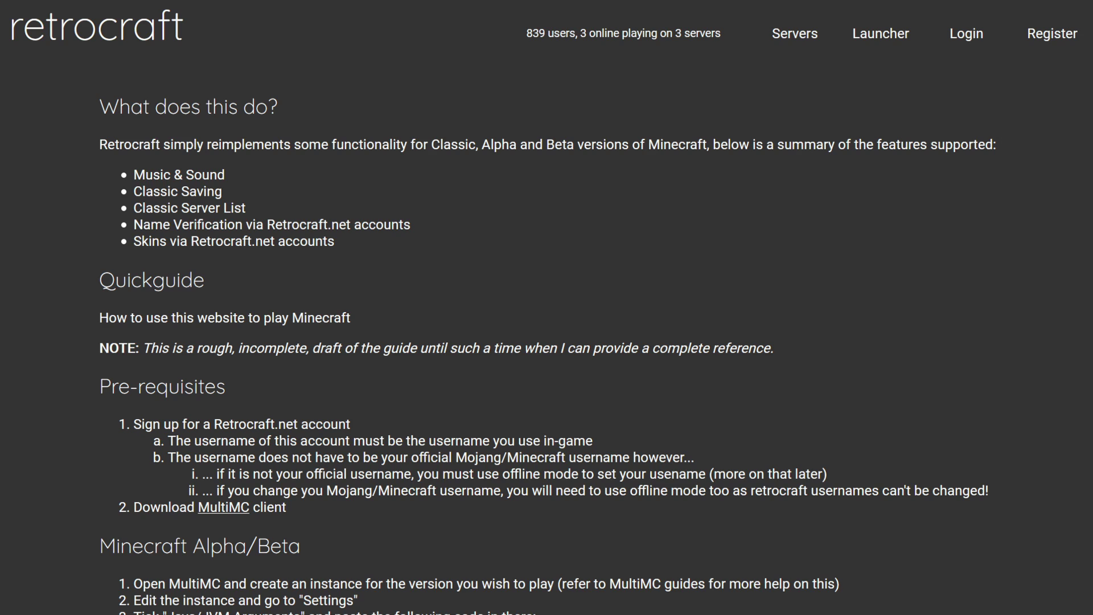
Open the account registration on the Retrocraft website and, once signed in, open the account's own page.
click(1054, 46)
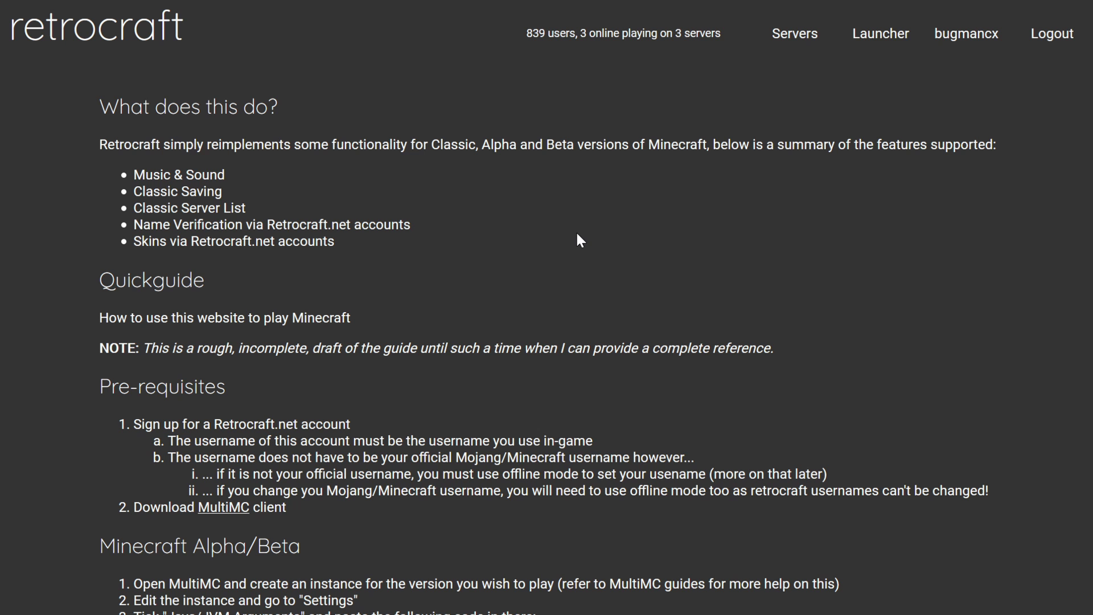
click(966, 36)
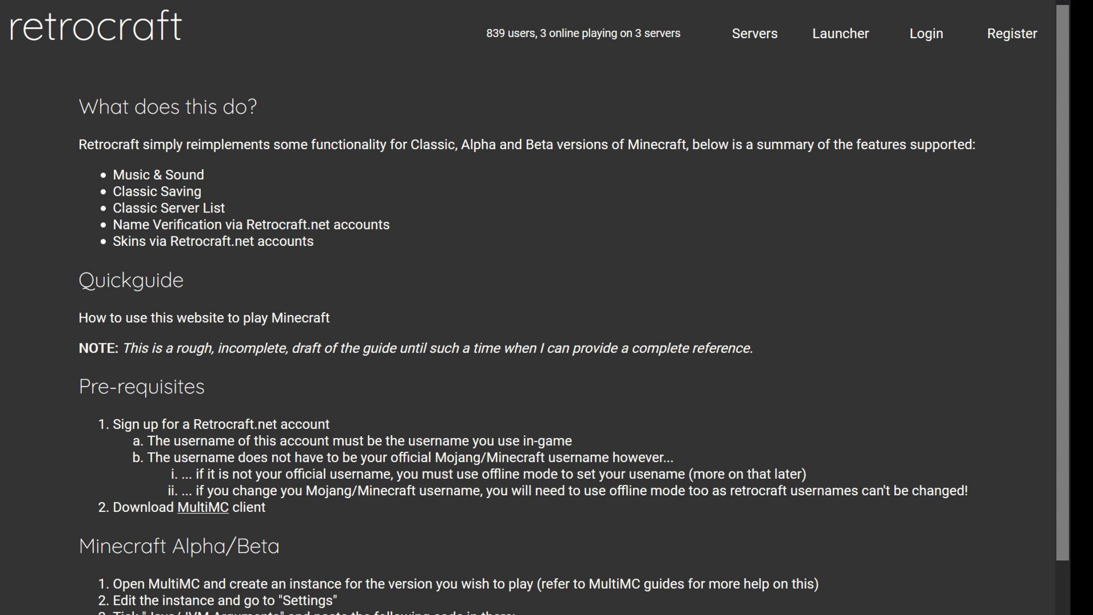
Copy the Java argument line -Dhttp.proxyHost=retrocraft.net -Dhttp.proxyPort=80 from the Minecraft Alpha/Beta section of the Retrocraft guide.
scroll(540, 308, down, 3)
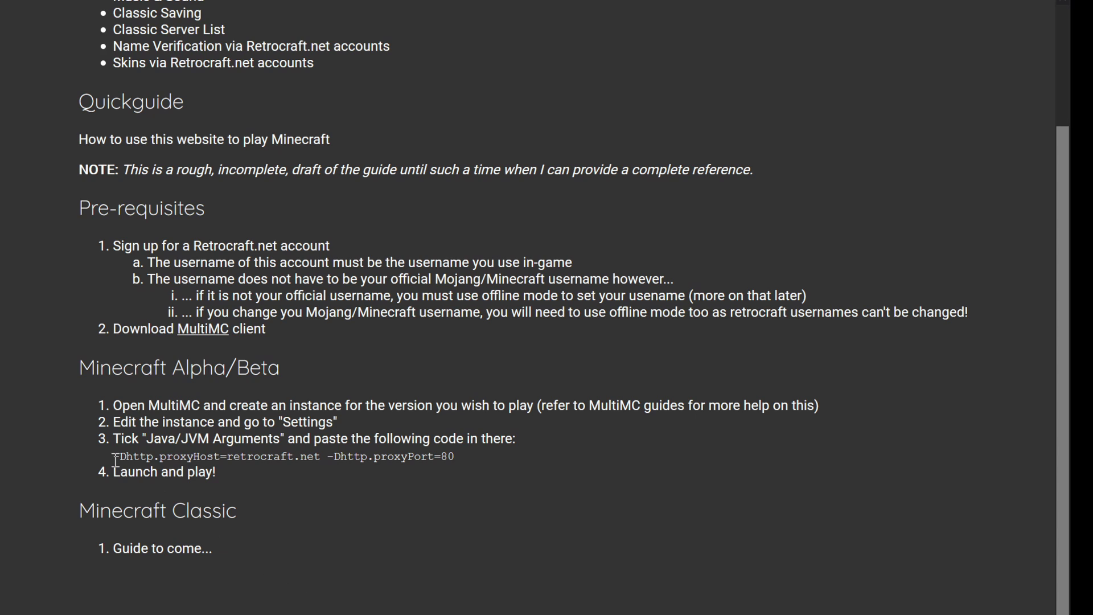
drag(113, 456, 455, 456)
key(ctrl+c)
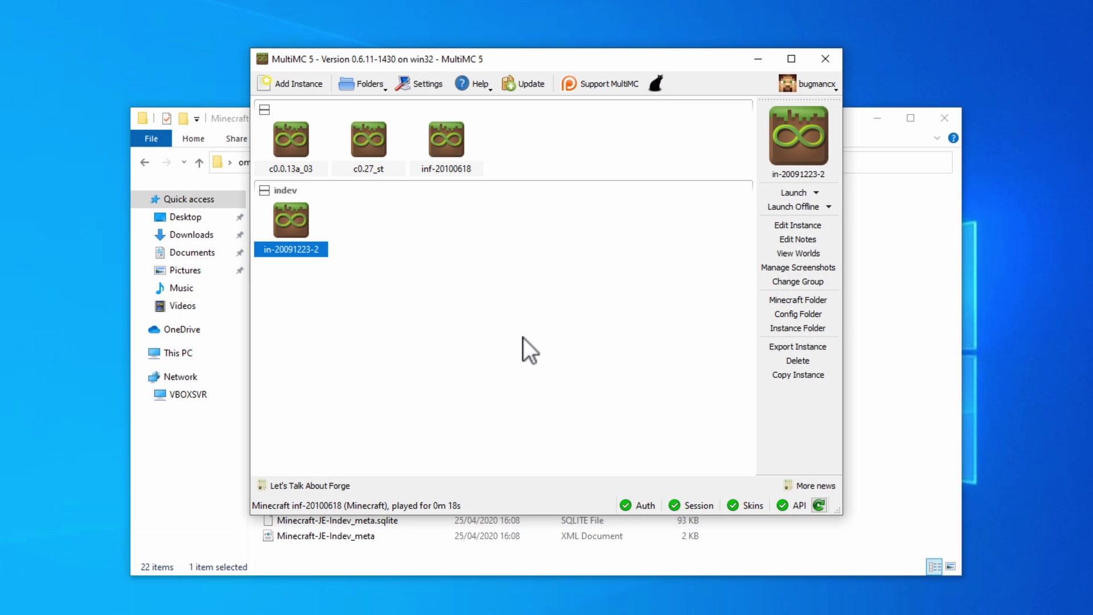
In MultiMC, enable custom Java arguments for the in-20091223-2 instance, insert -Dhttp.proxyHost=retrocraft.net -Dhttp.proxyPort=80, and launch the instance.
right_click(283, 220)
click(330, 333)
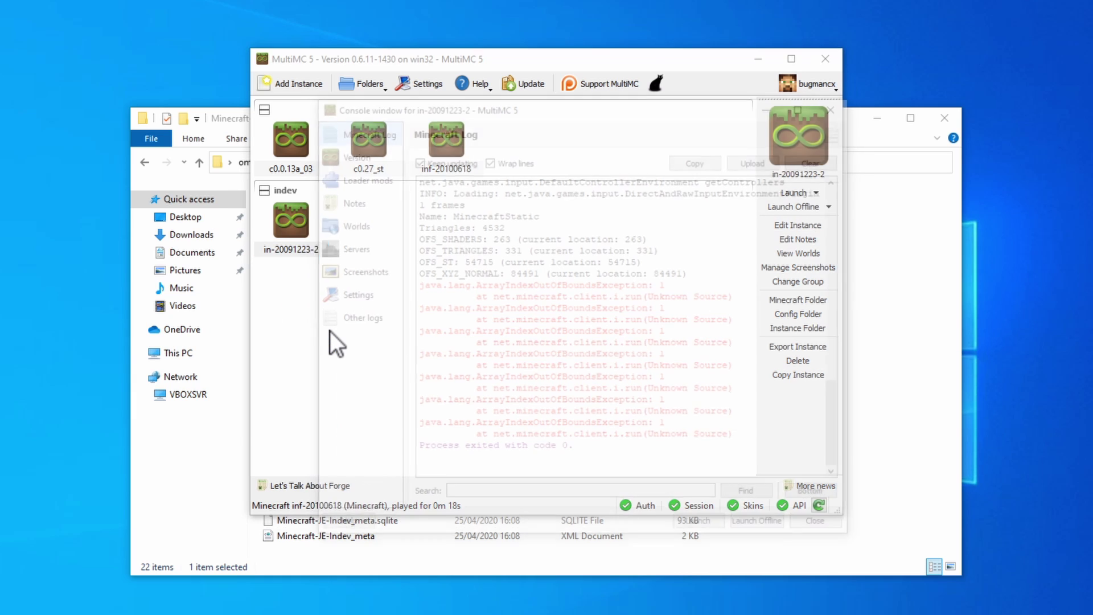
click(344, 296)
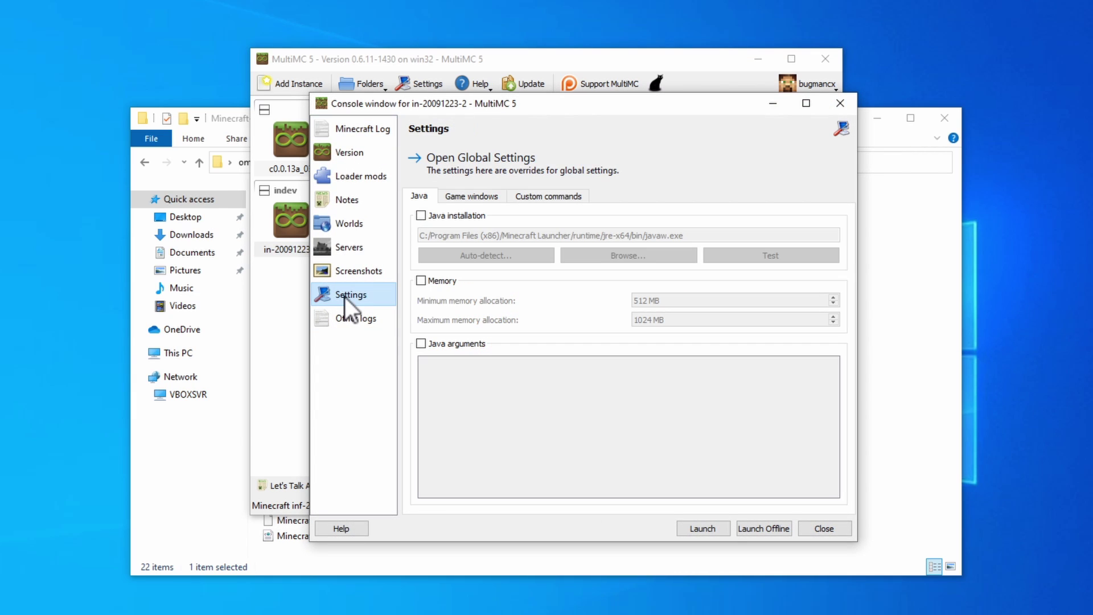
click(446, 345)
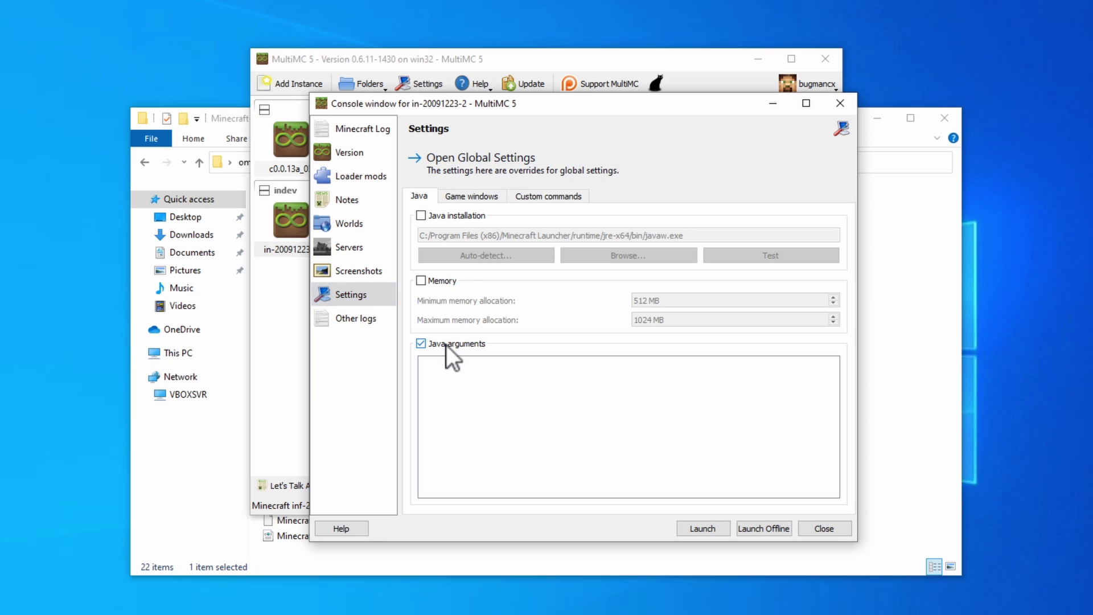
click(470, 389)
key(ctrl+v)
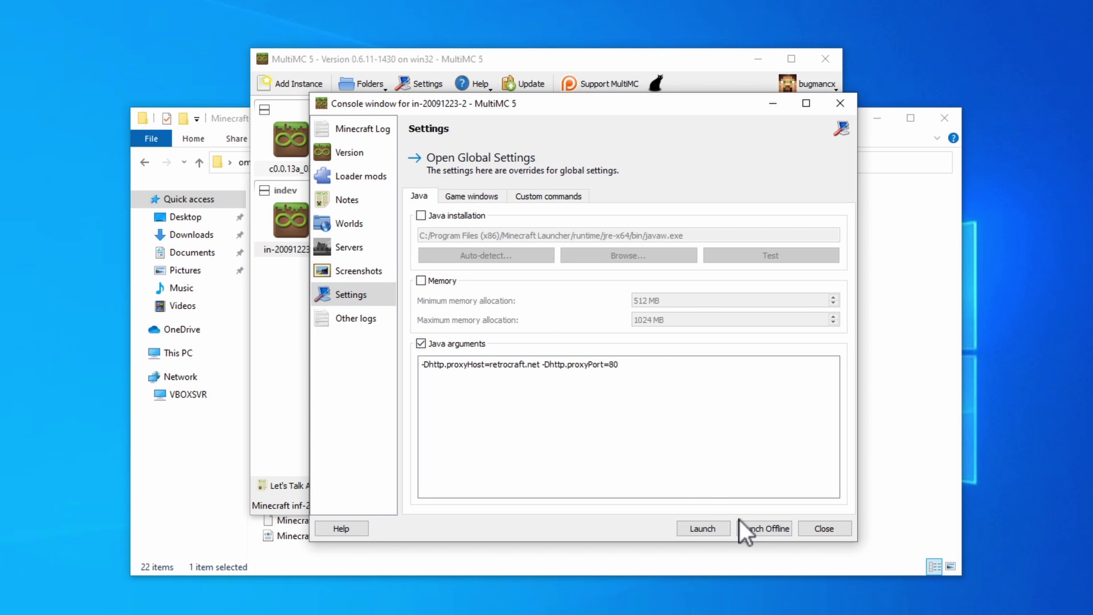
click(717, 529)
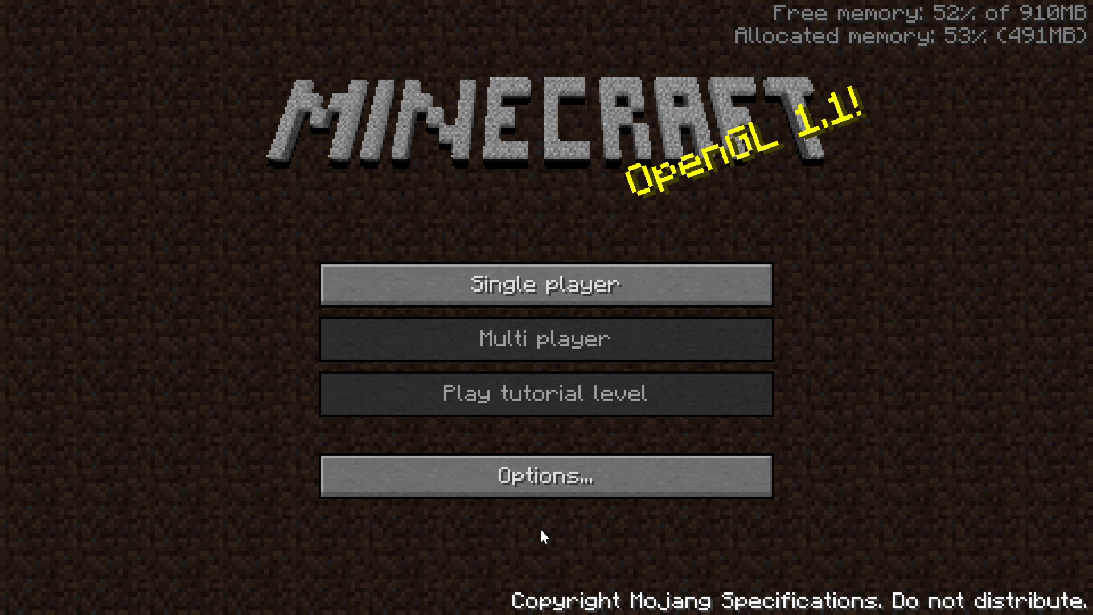
Start a single-player world in the first empty slot and check the character's skin in the inventory.
click(527, 291)
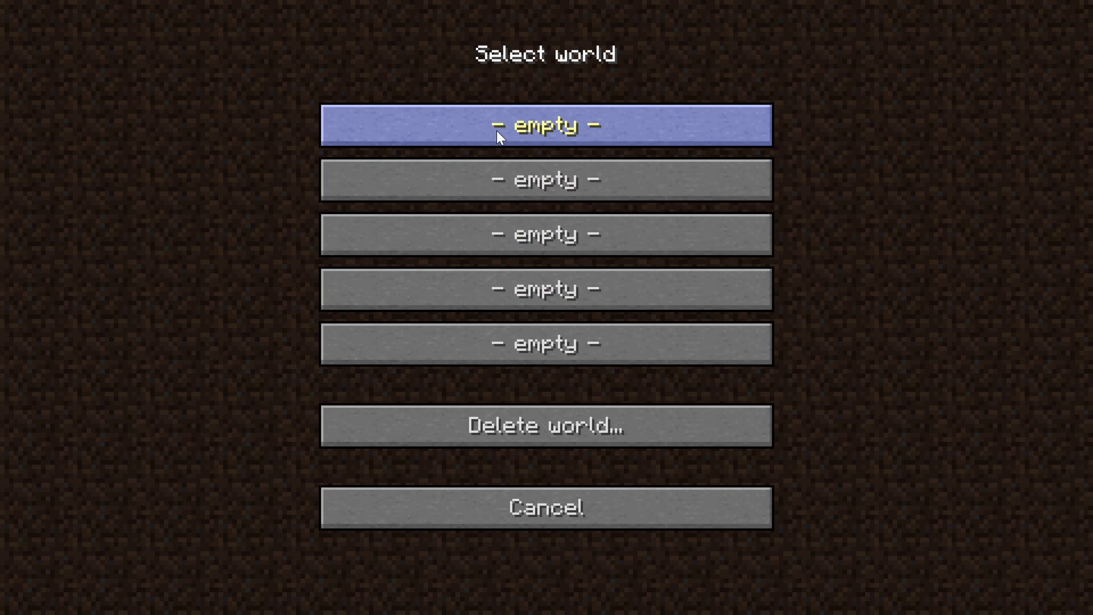
click(499, 135)
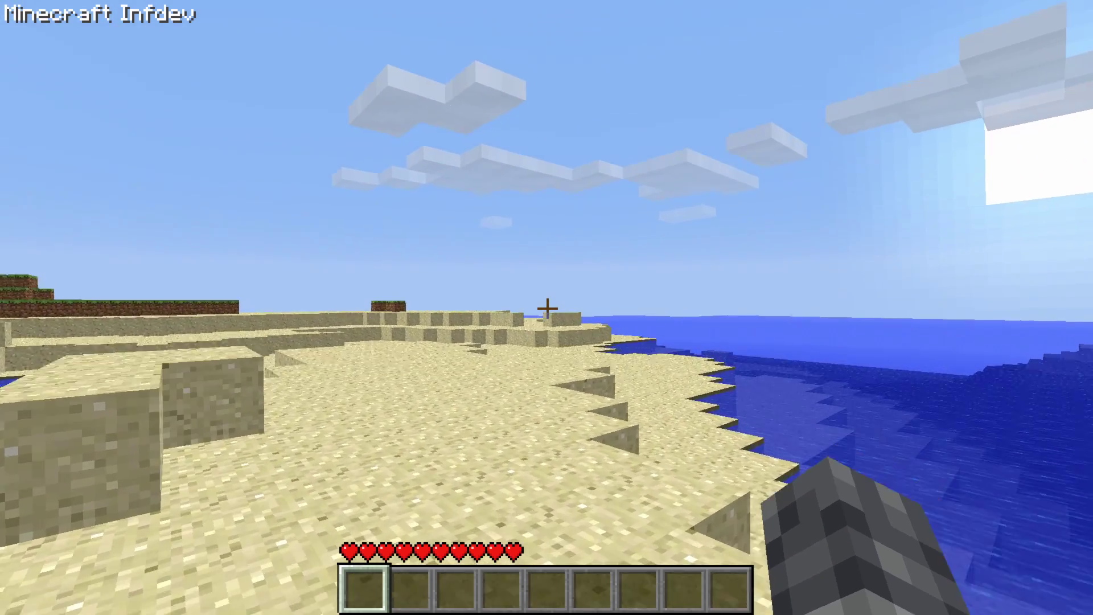
key(e)
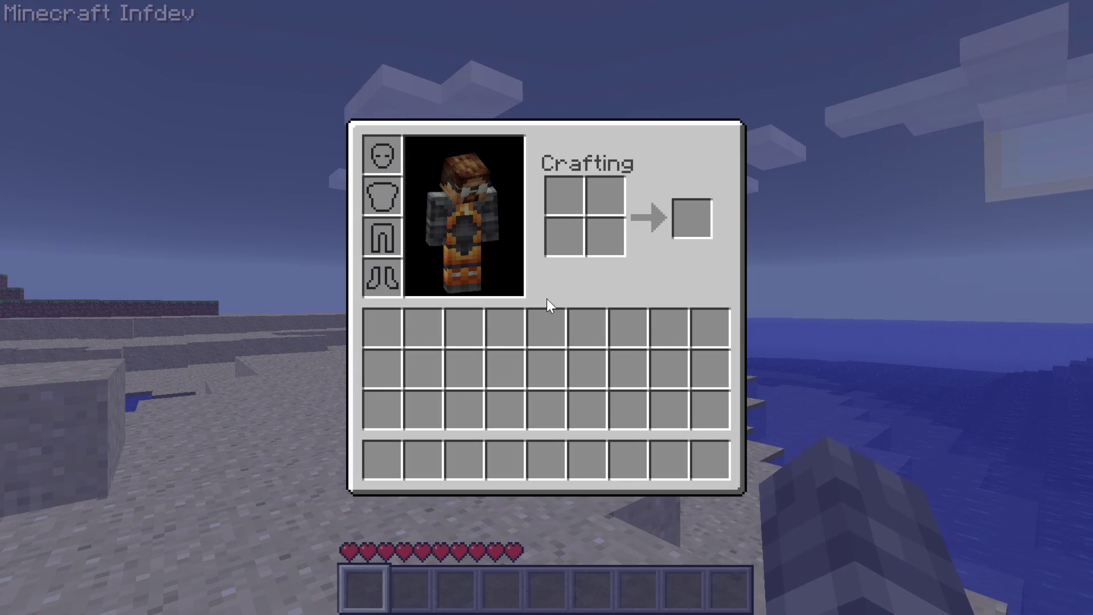
key(e)
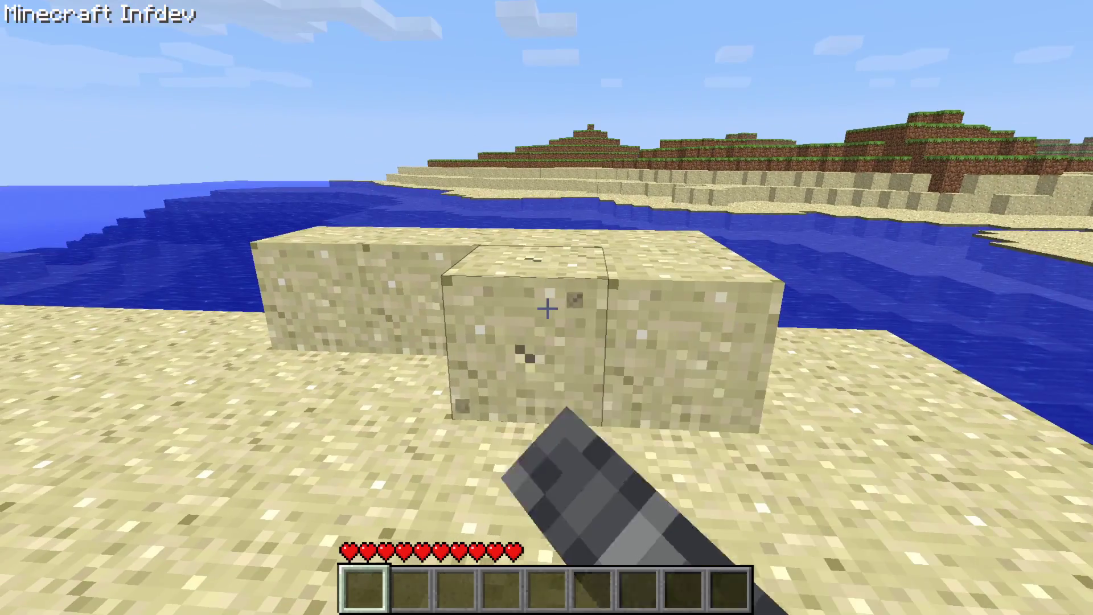
Break the sand block near the water and walk forward.
drag(547, 307, 548, 308)
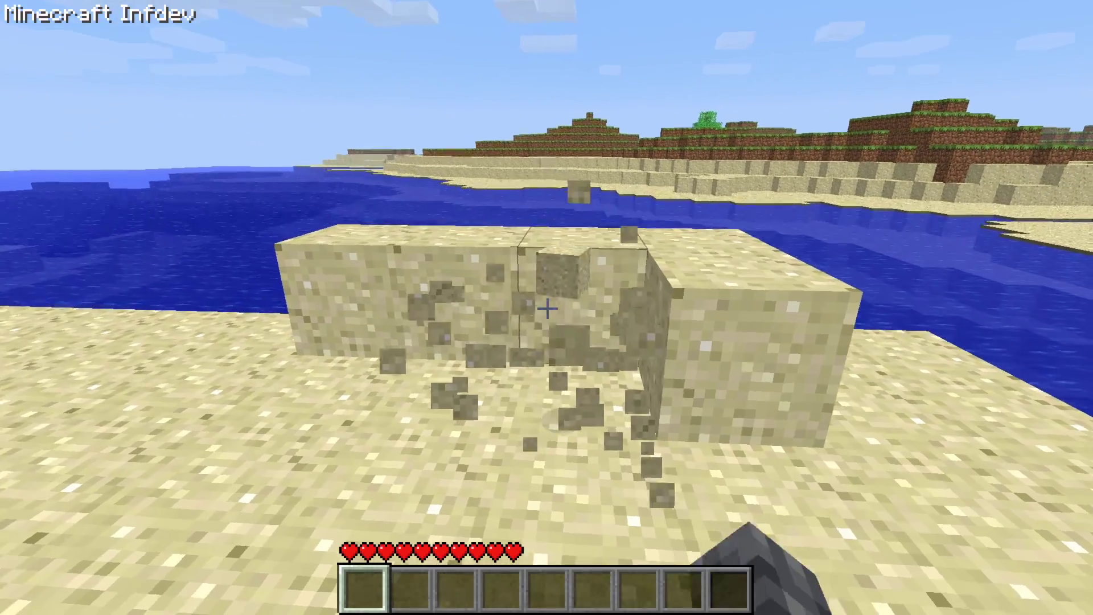
key(w)
right_click(546, 308)
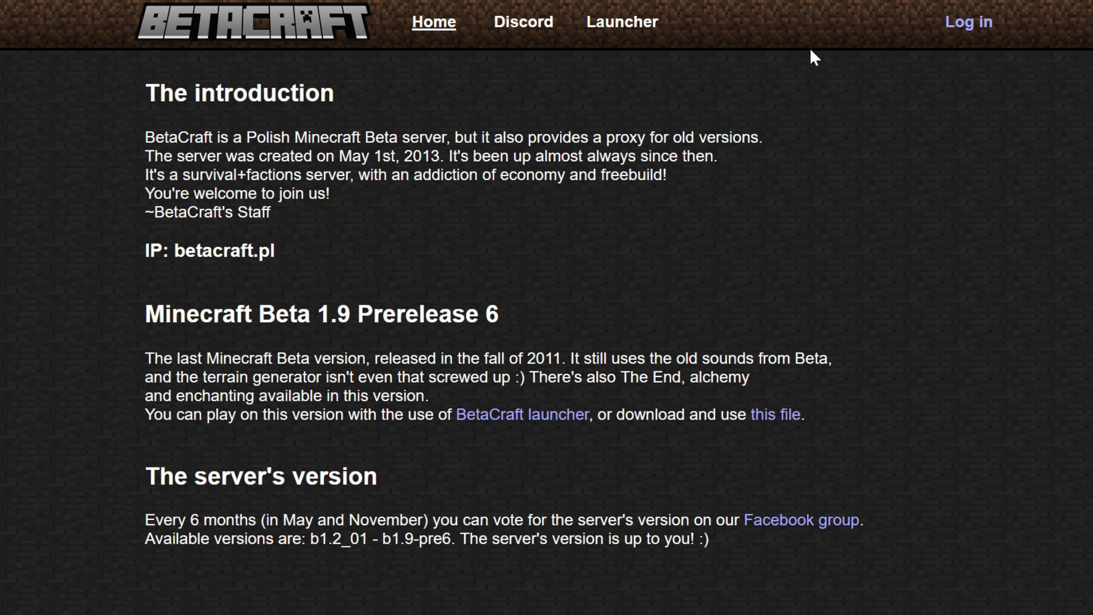
Download launcher.jar from the BetaCraft website.
click(624, 37)
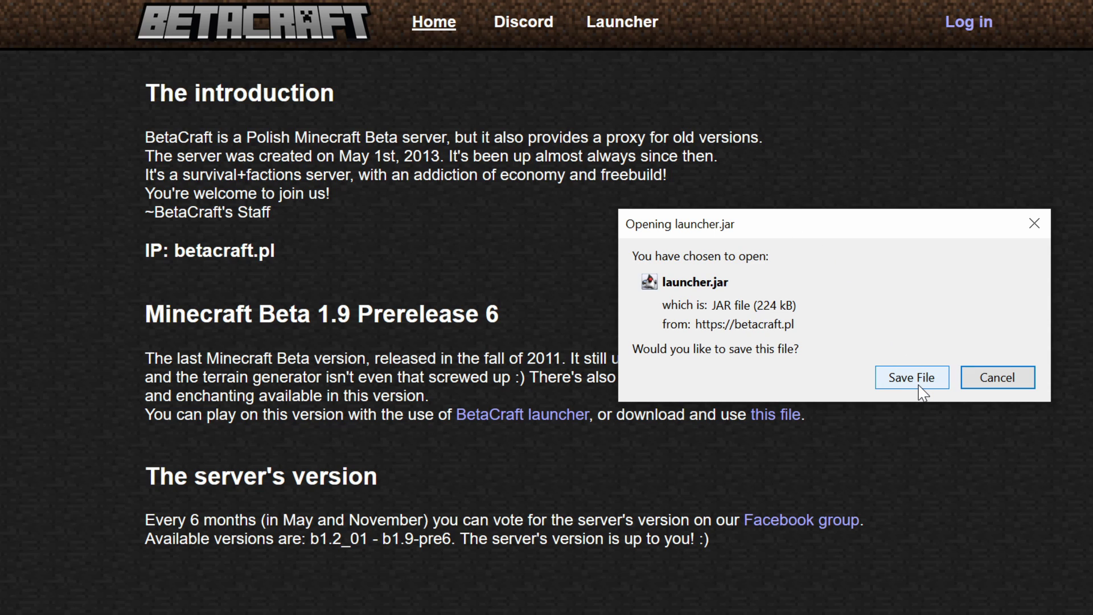
click(910, 378)
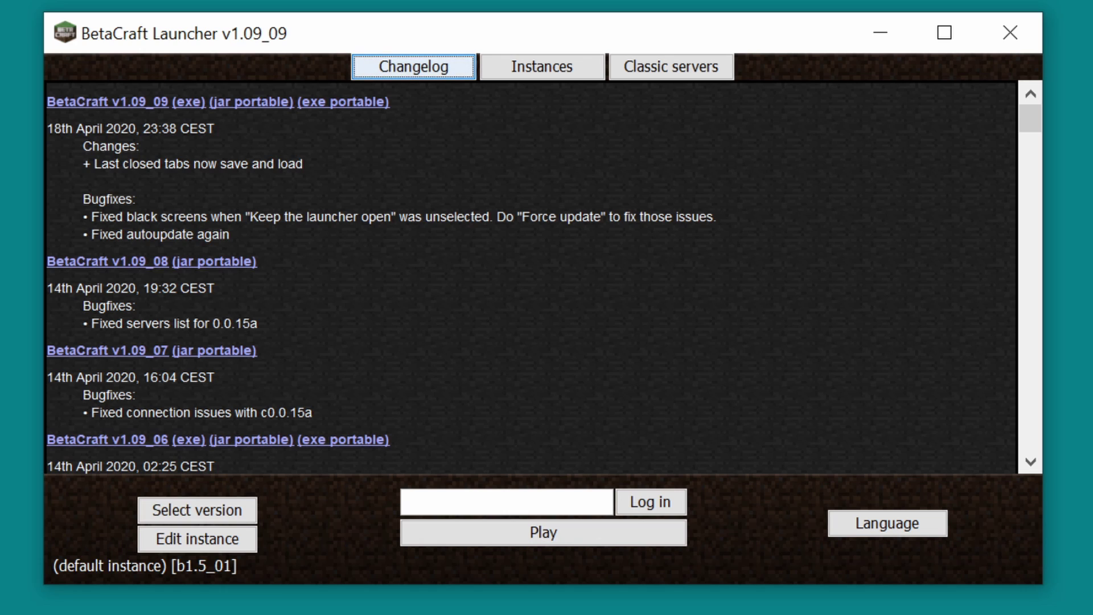
Enter the player's username in the BetaCraft Launcher, and look at the account log-in form without filling it in.
click(592, 502)
text(b)
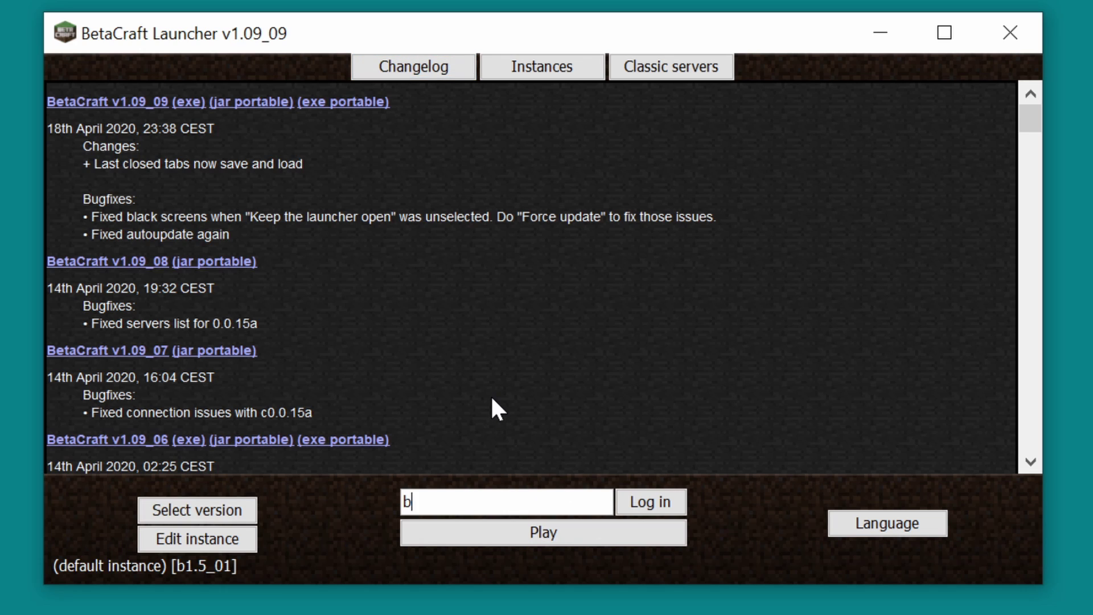
text(ugmancx)
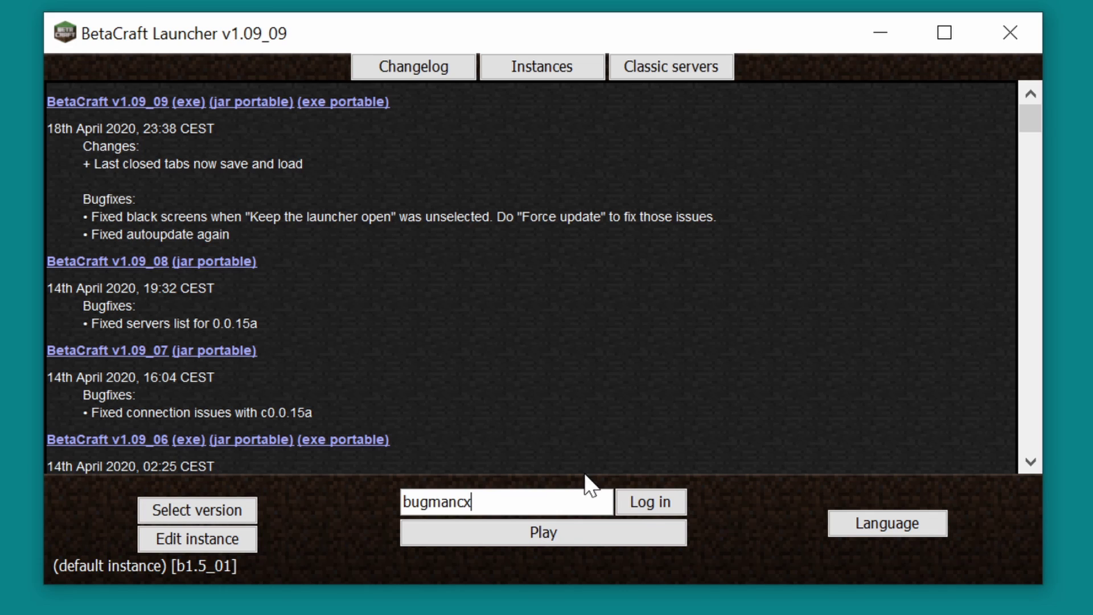
click(652, 510)
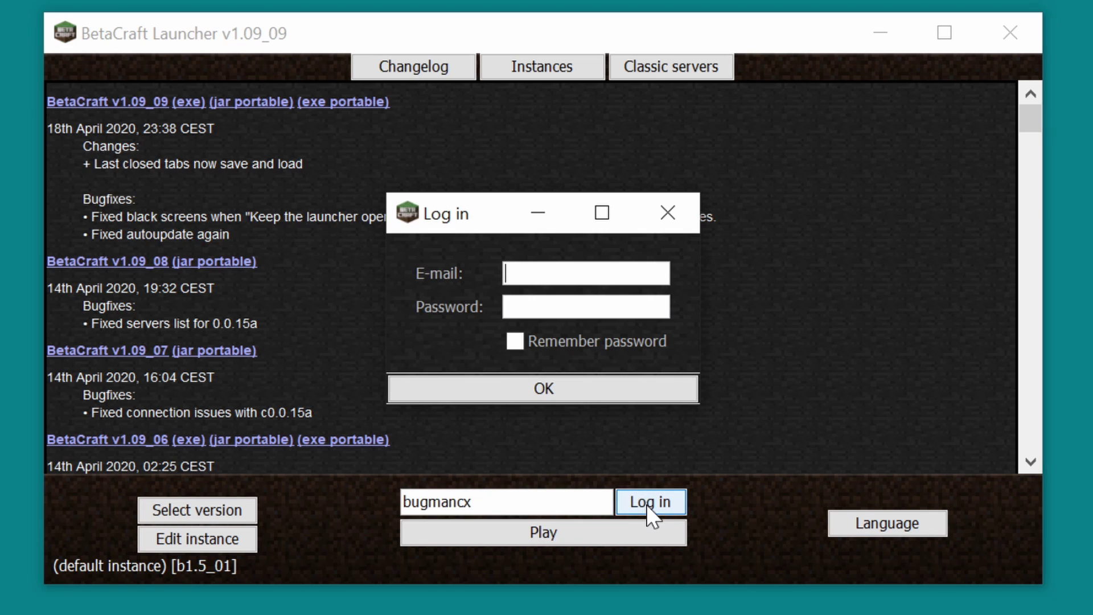
click(664, 210)
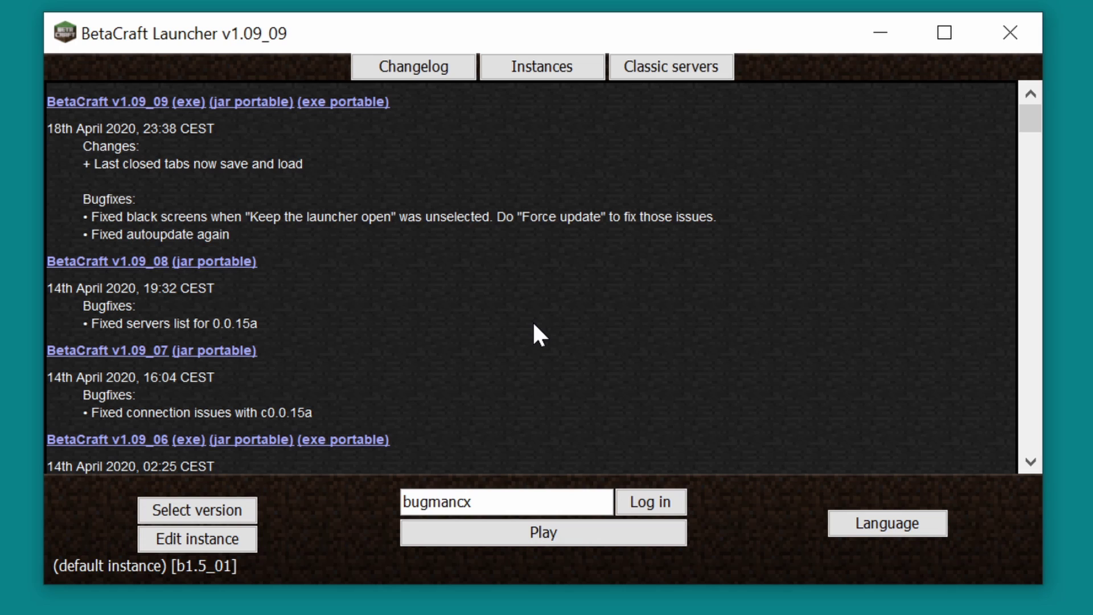
Choose version a1.1.2_01 for the default instance and start the game.
click(231, 506)
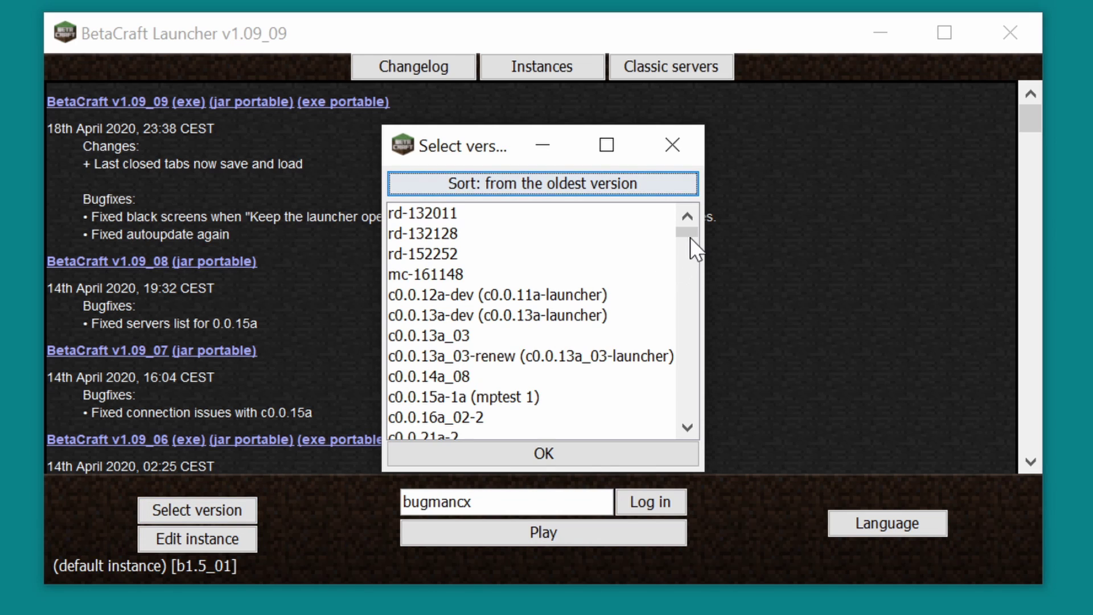
drag(690, 235, 684, 308)
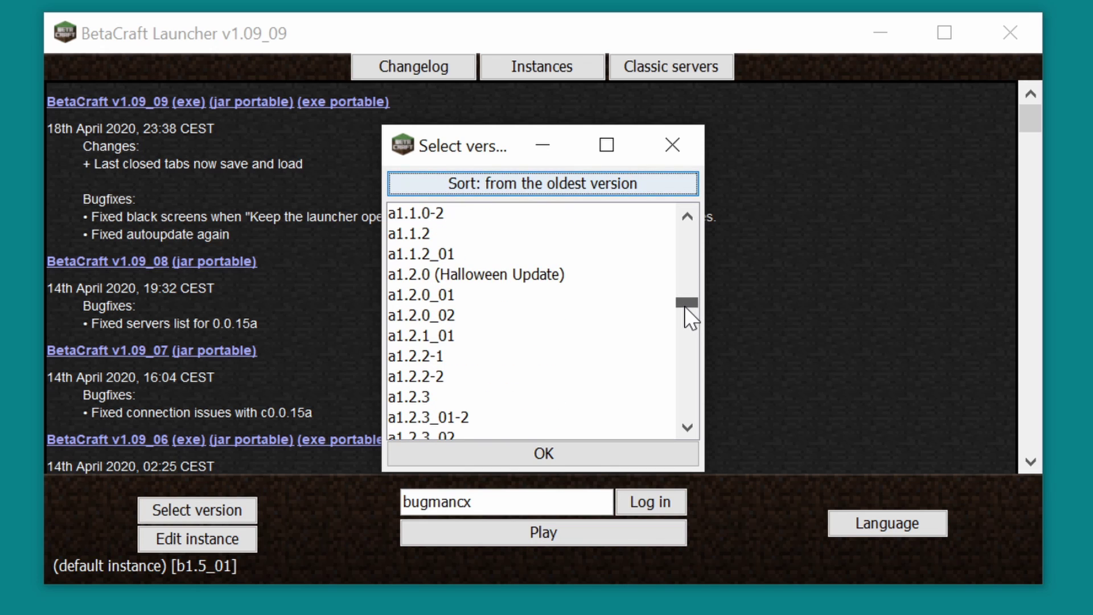
click(444, 252)
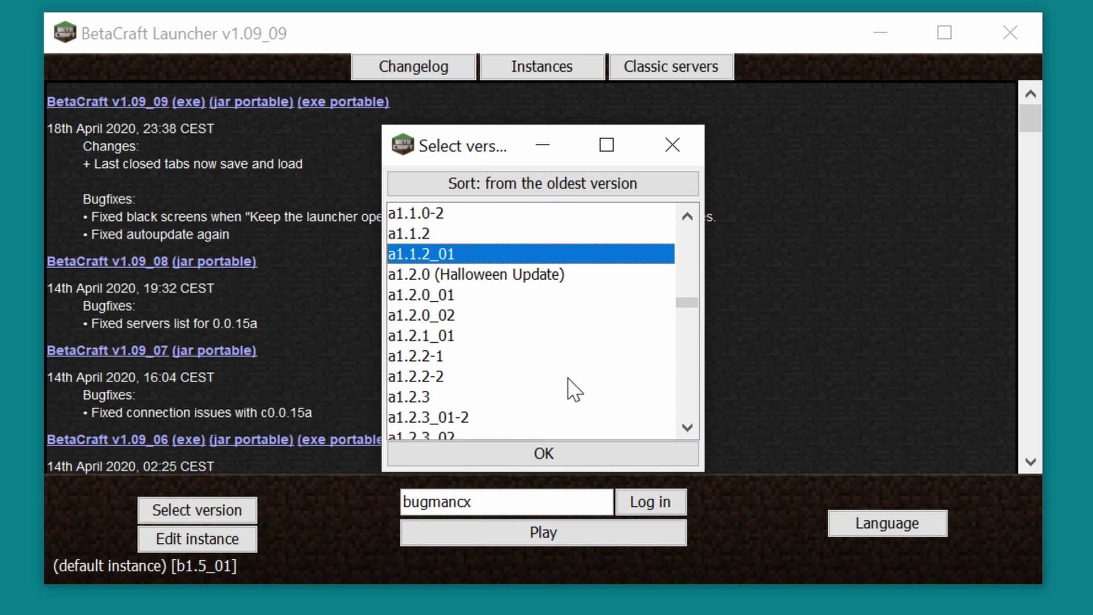
click(589, 455)
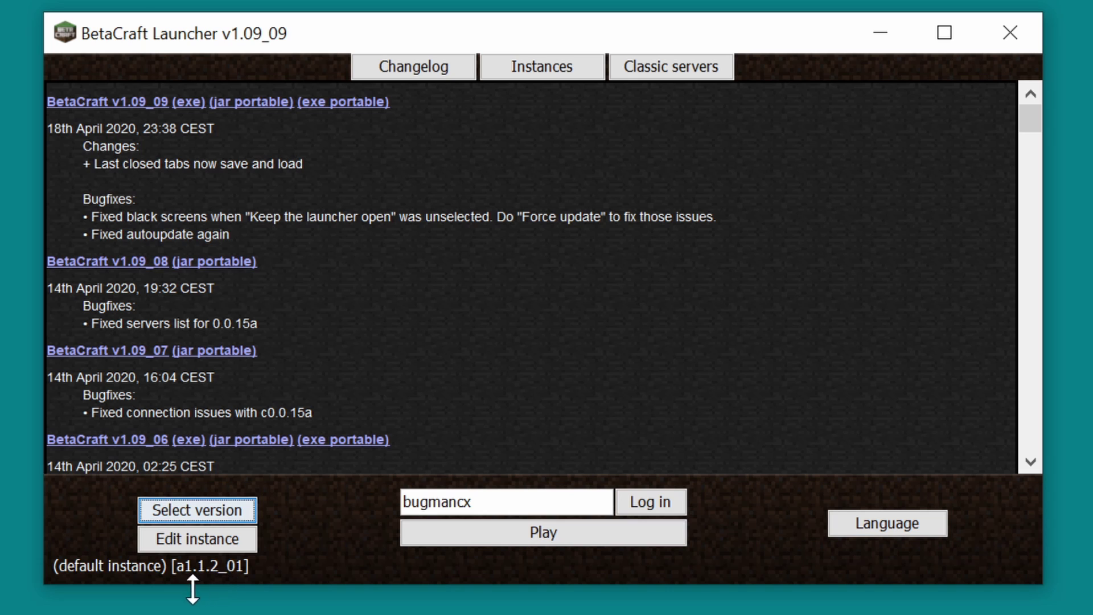
click(548, 533)
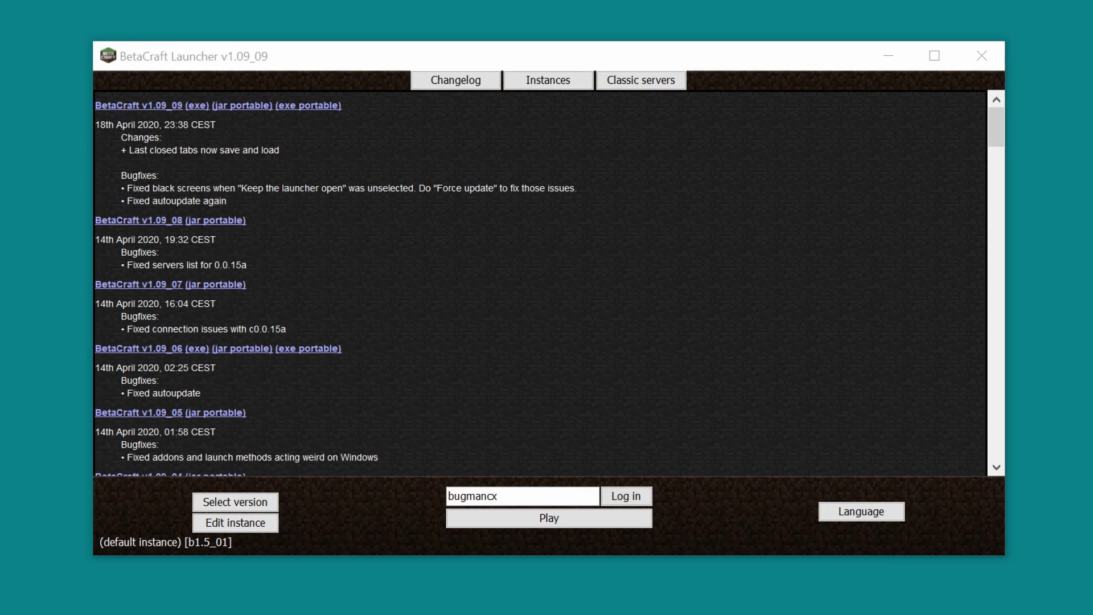
Create a new launcher instance named The Journey and make it the active instance.
click(553, 87)
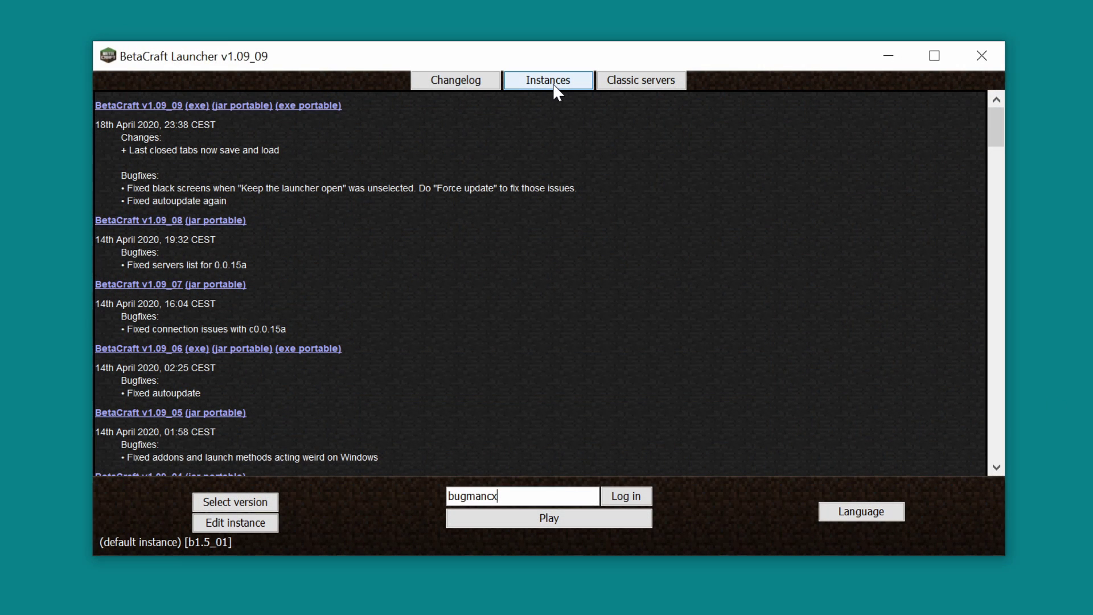
click(529, 239)
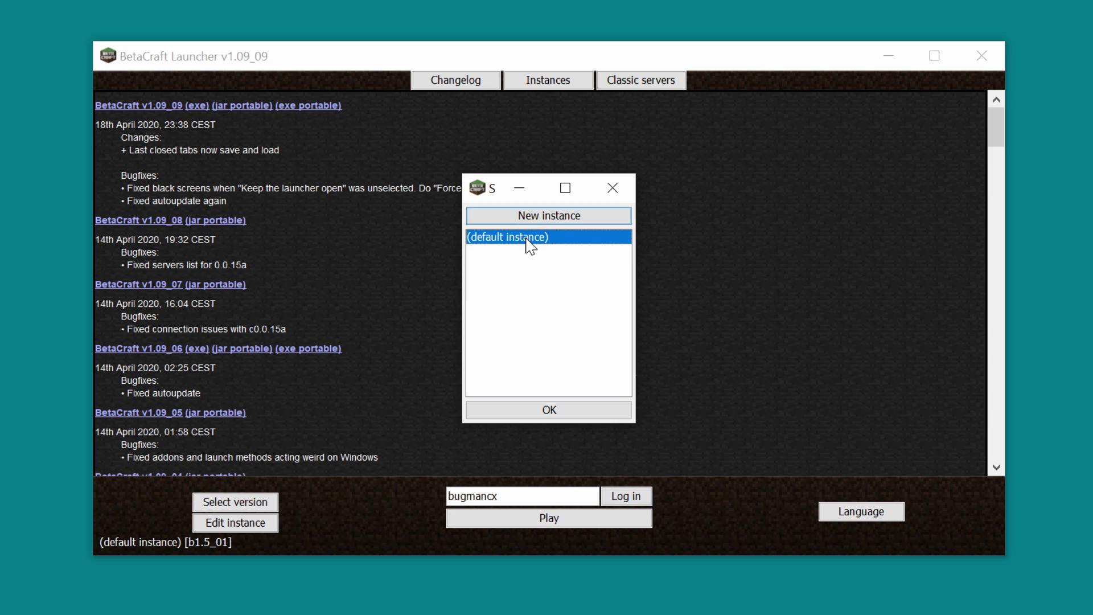
click(589, 220)
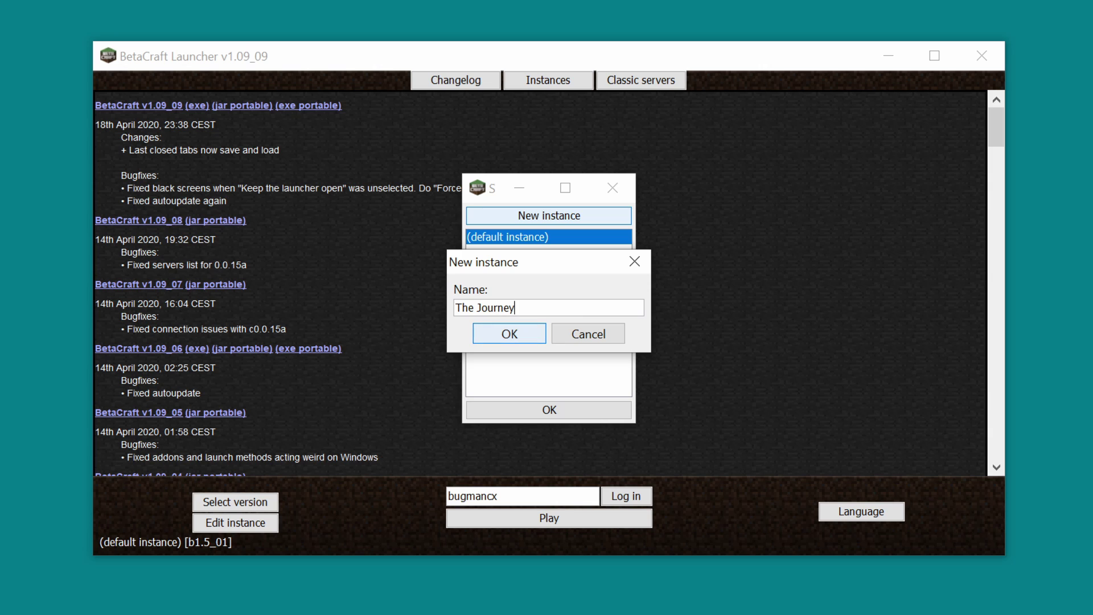
click(508, 336)
click(507, 252)
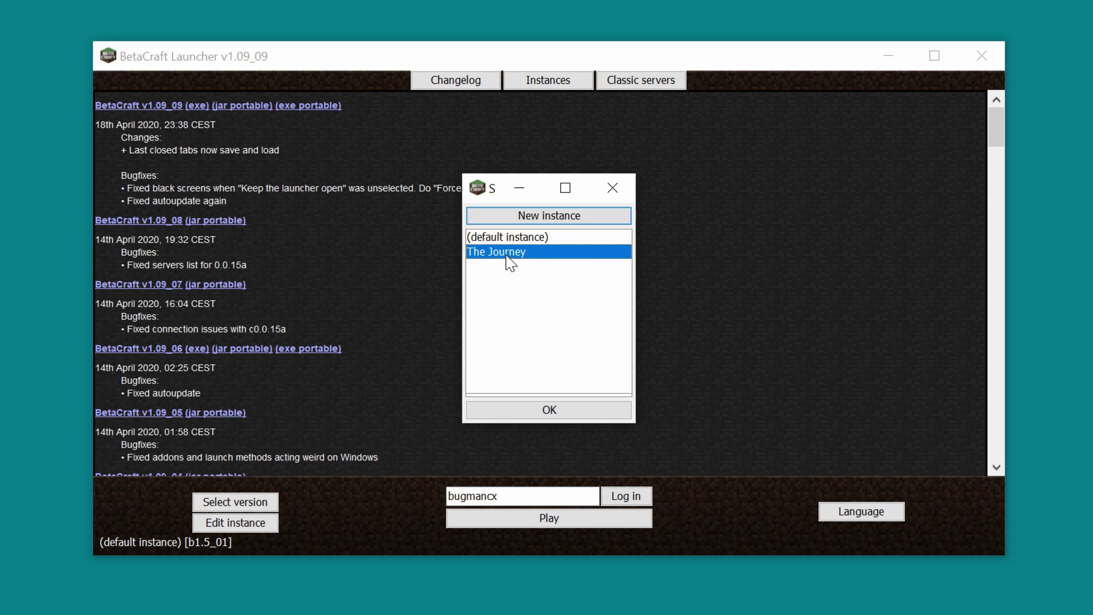
click(522, 409)
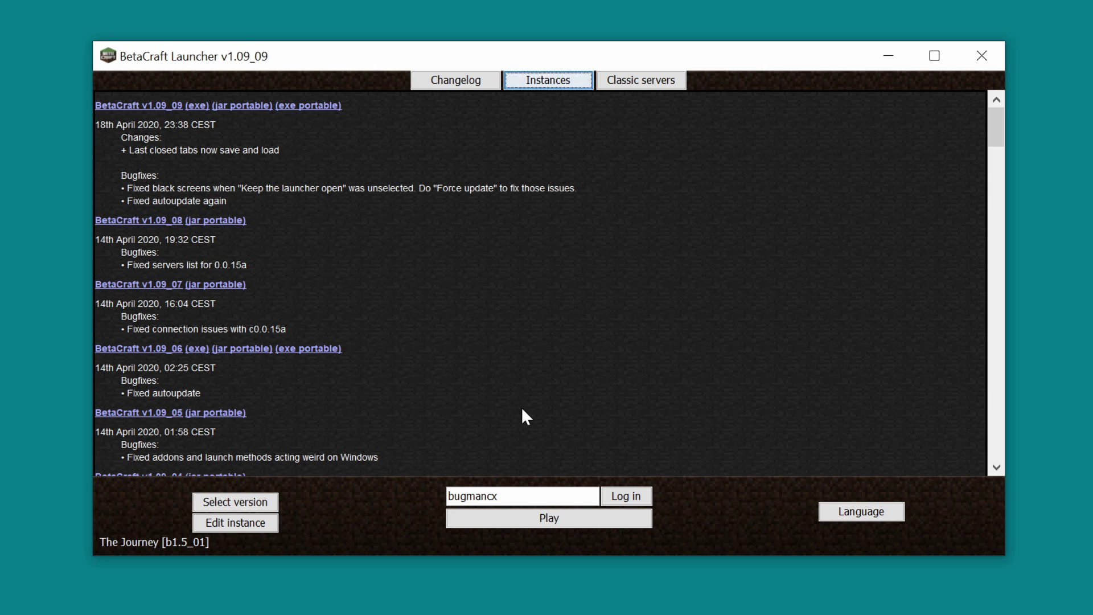
Set the game version of The Journey instance to a1.1.2_01.
click(239, 500)
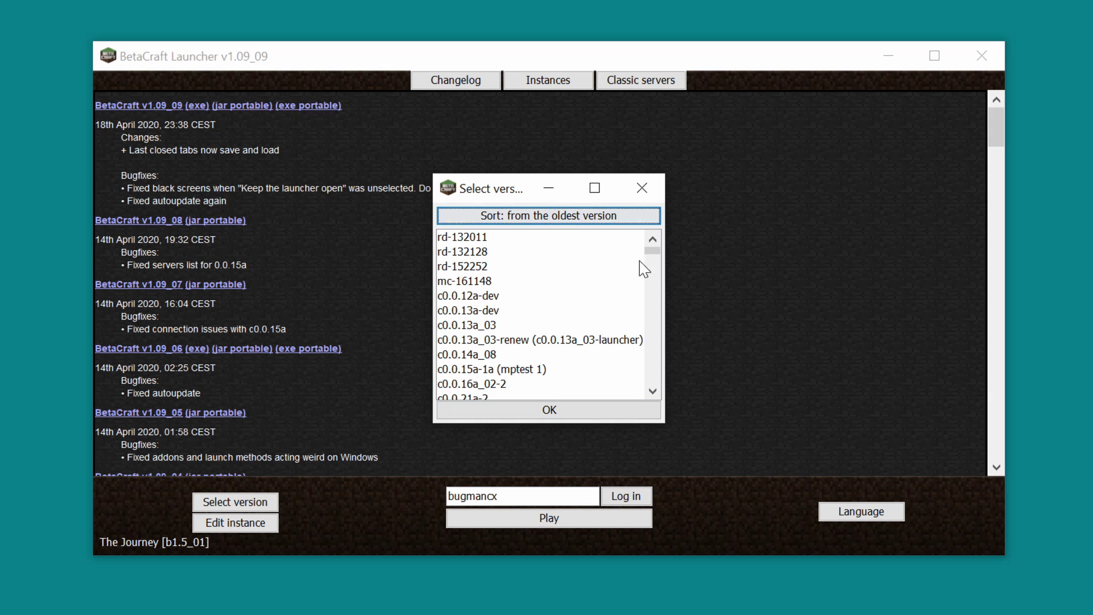
drag(653, 257, 658, 307)
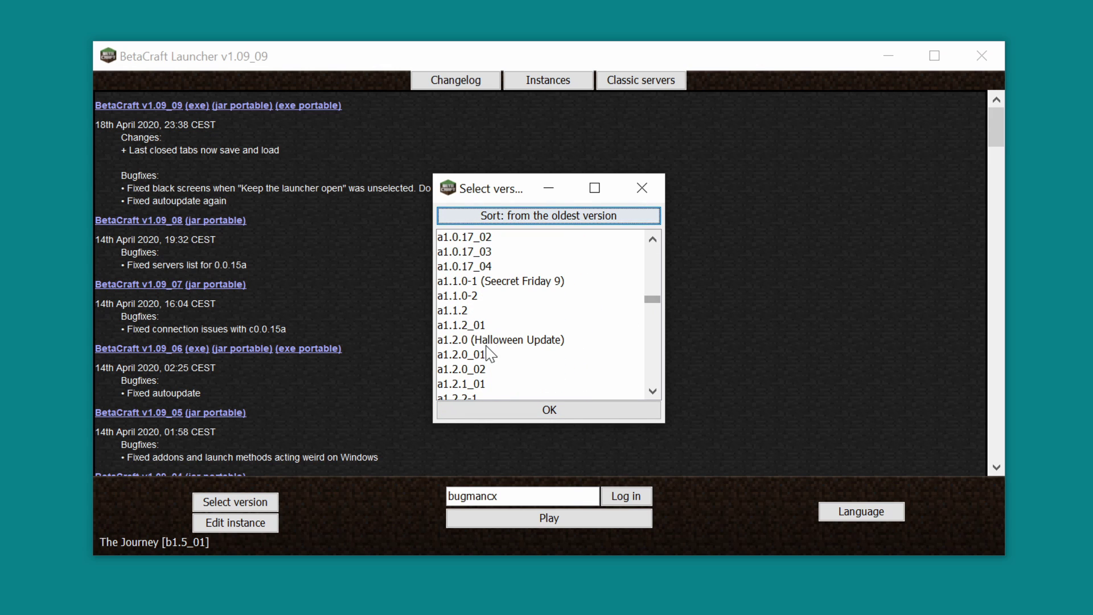
click(487, 329)
click(512, 409)
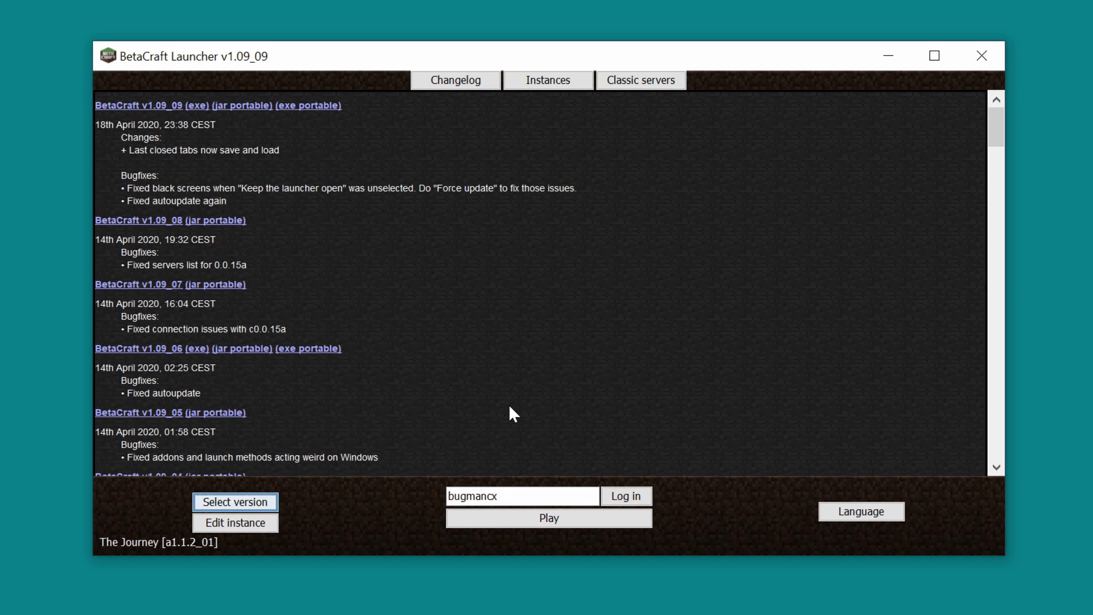
Create another launcher instance named Instance 2.
click(547, 80)
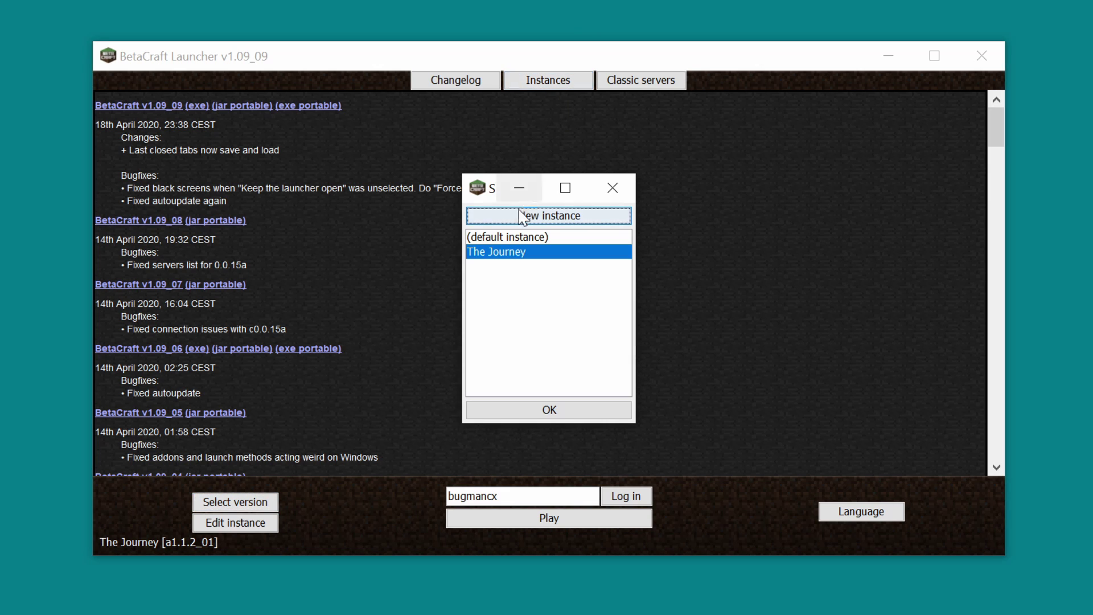
click(519, 216)
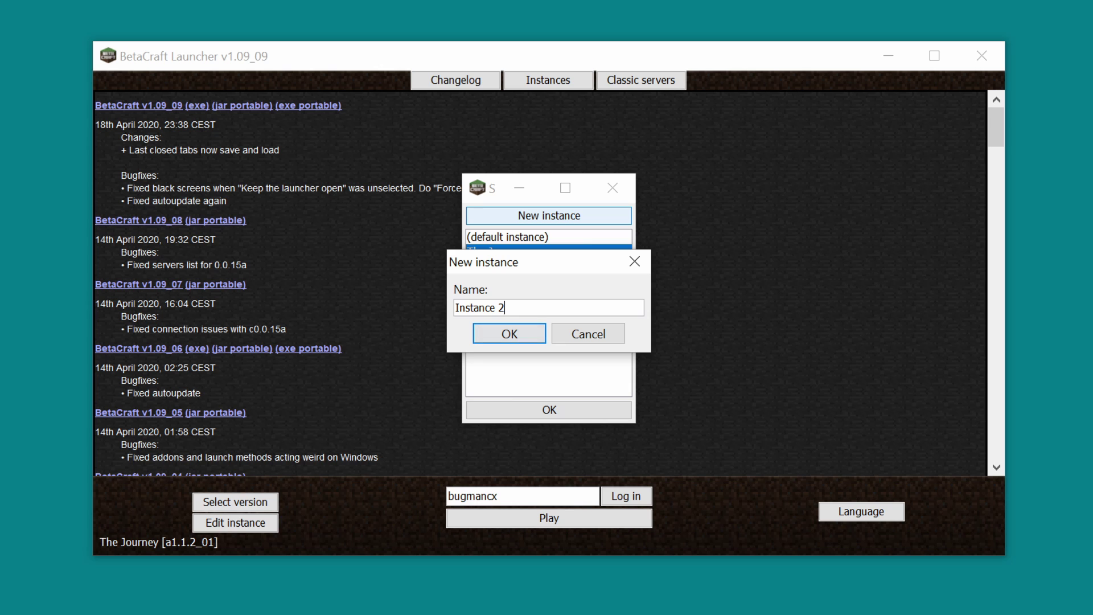
click(506, 337)
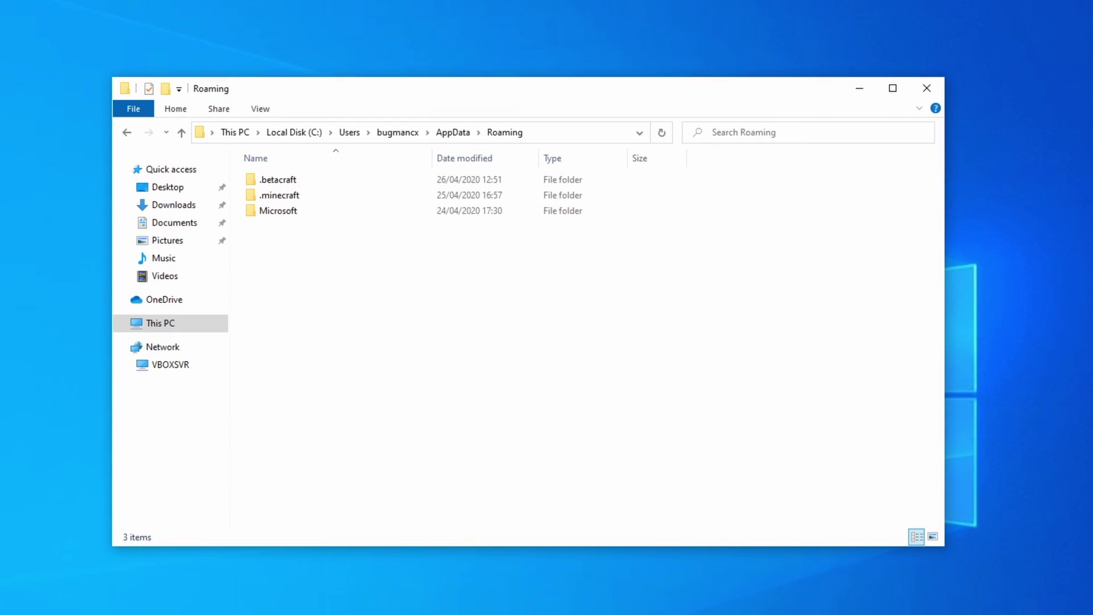
In File Explorer, browse from the Roaming folder into .betacraft, its launcher folder and the instances folder.
click(275, 181)
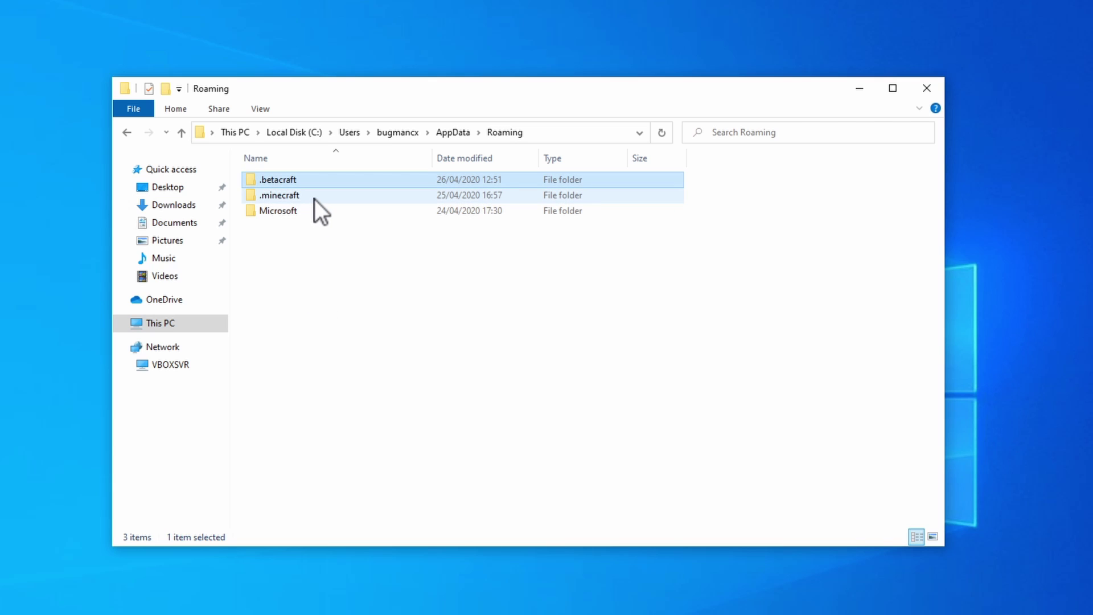
double_click(285, 182)
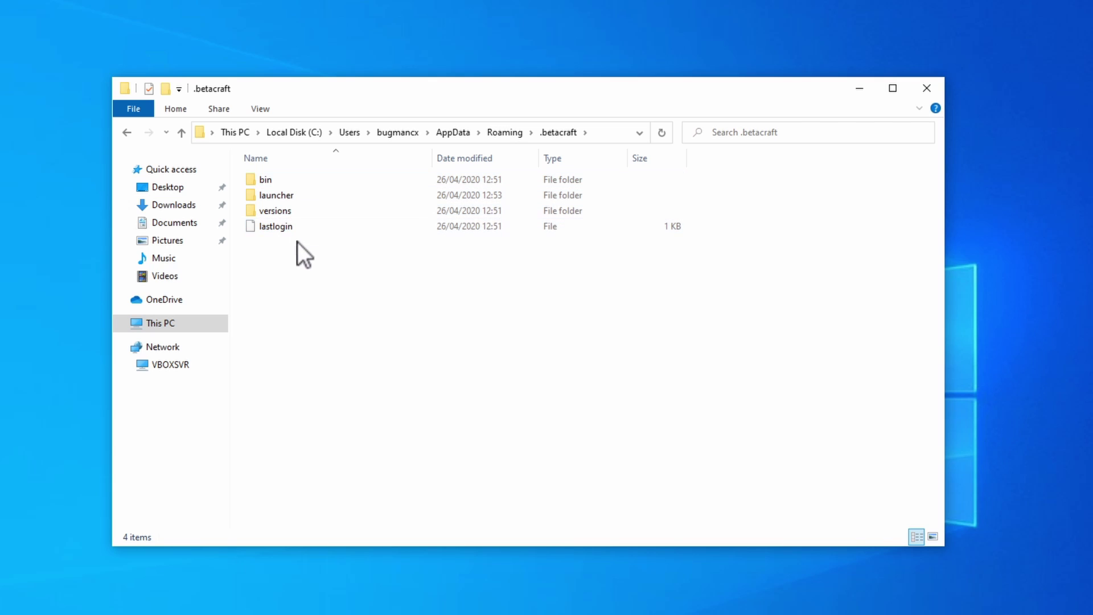
double_click(275, 195)
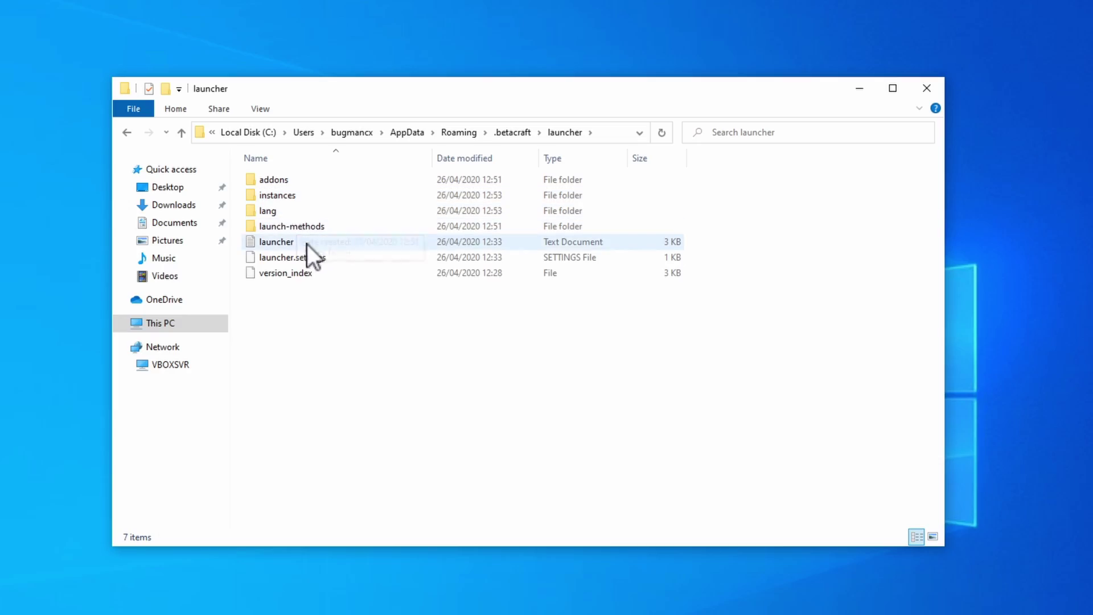
double_click(279, 194)
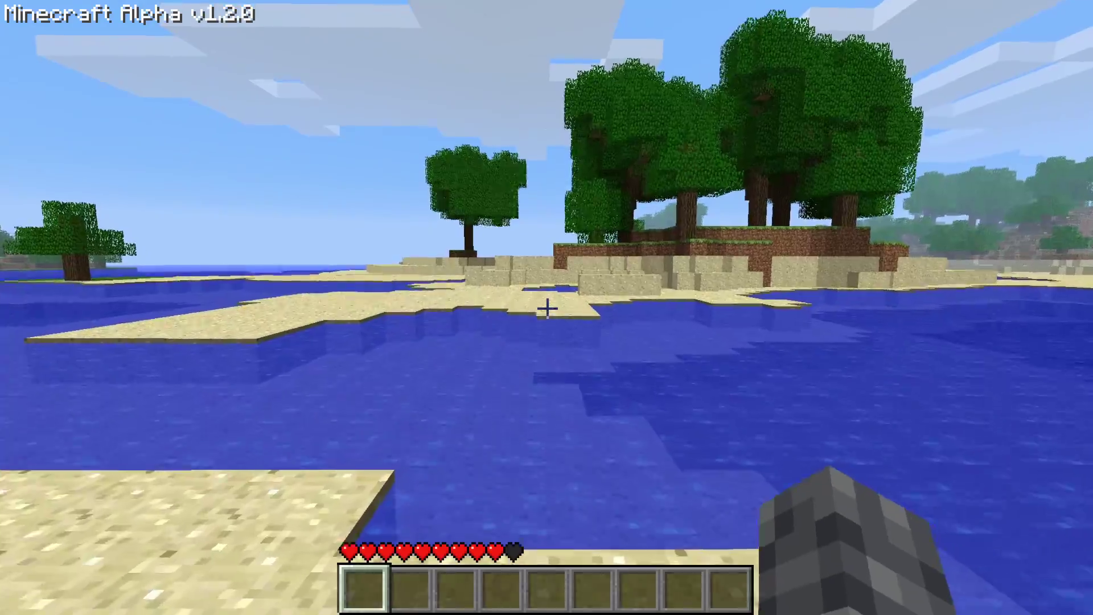
In Minecraft Alpha v1.2.0, walk across the sandy beach past the trees and explore the shoreline.
key(w)
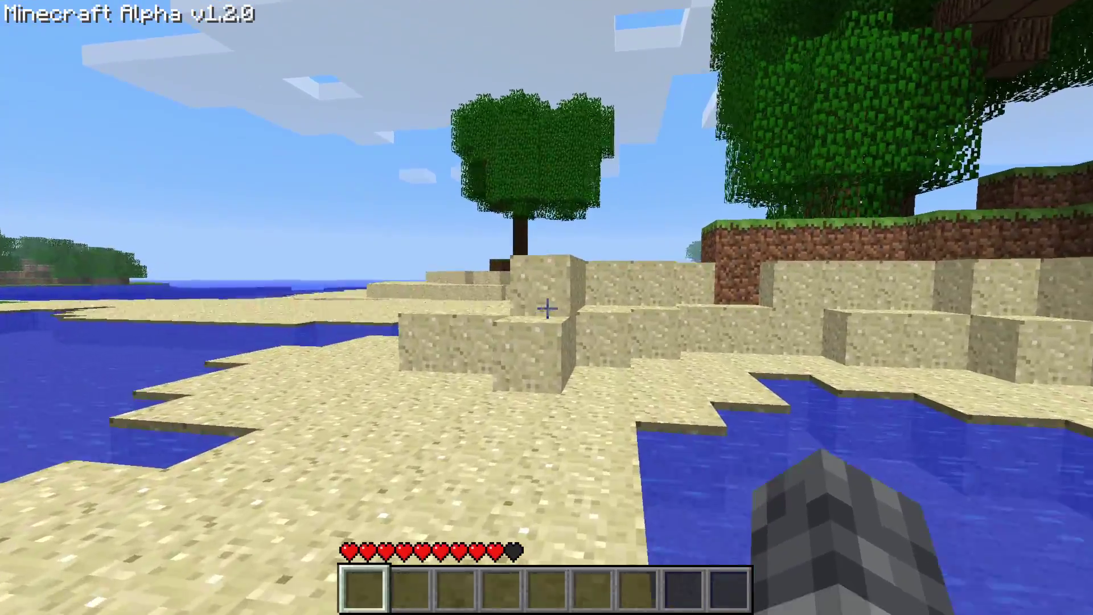
key(w)
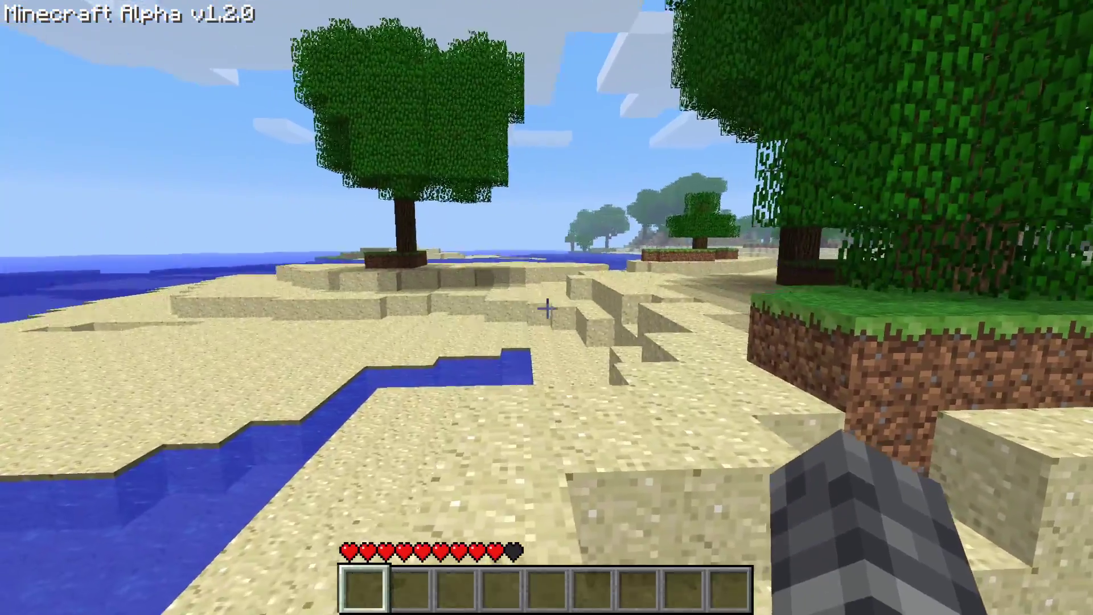
key(w)
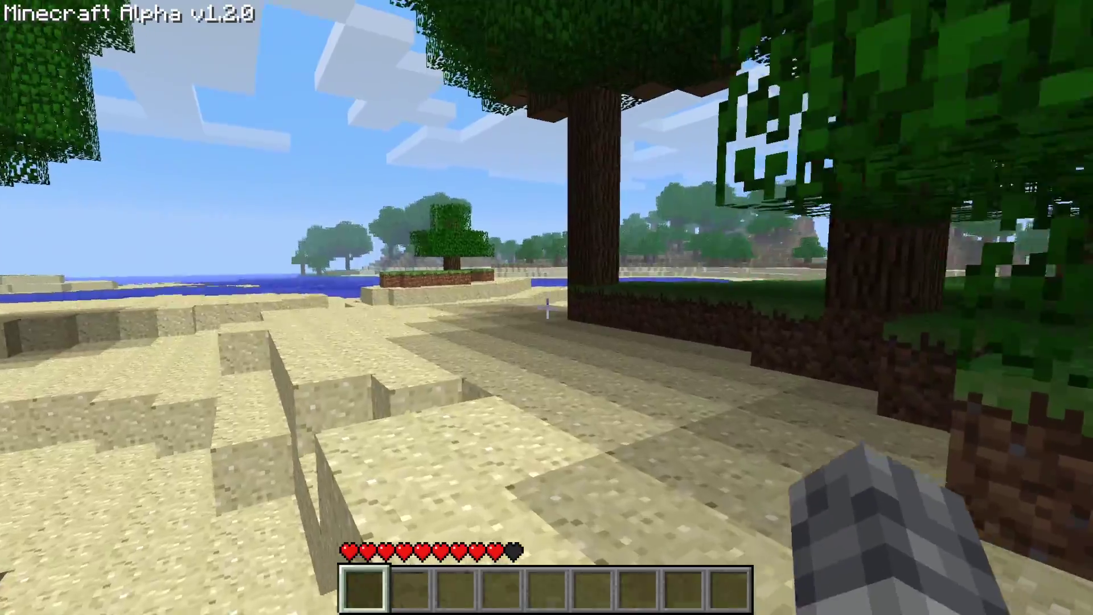
key(w)
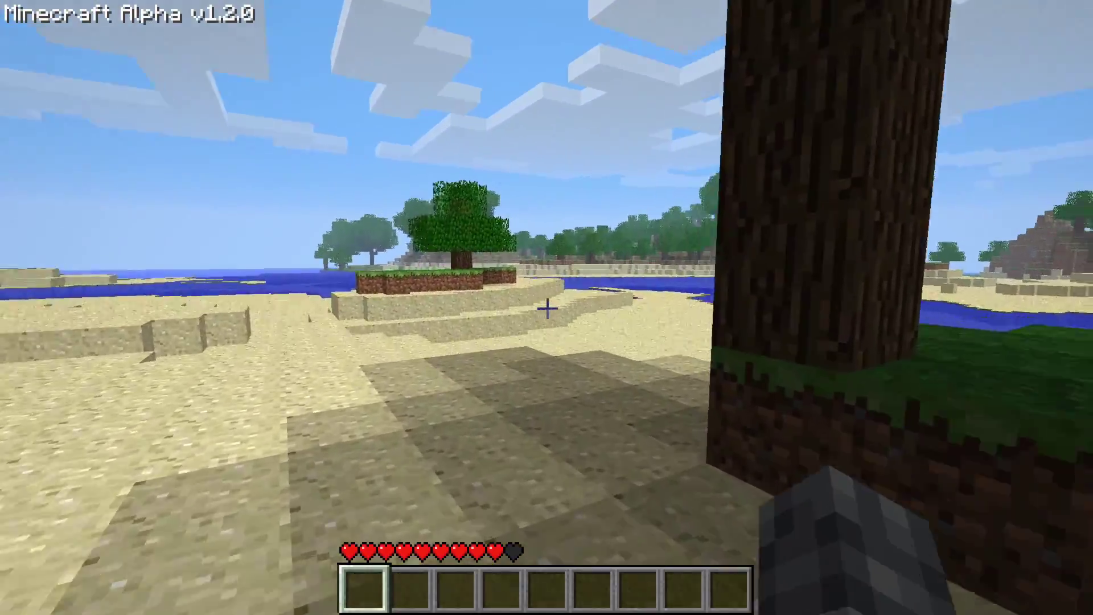
key(w)
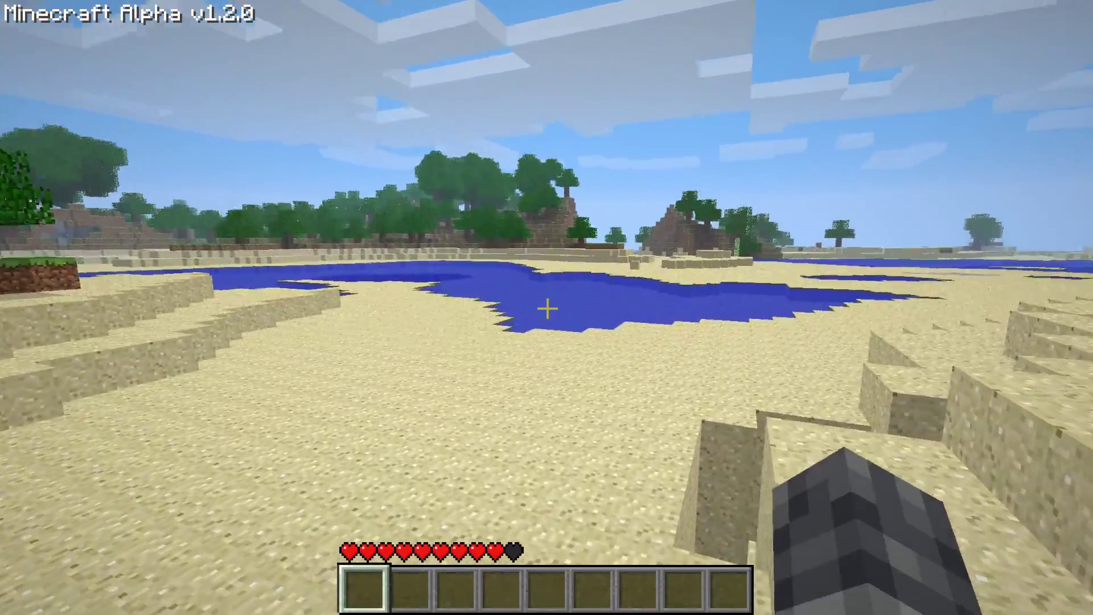
key(w)
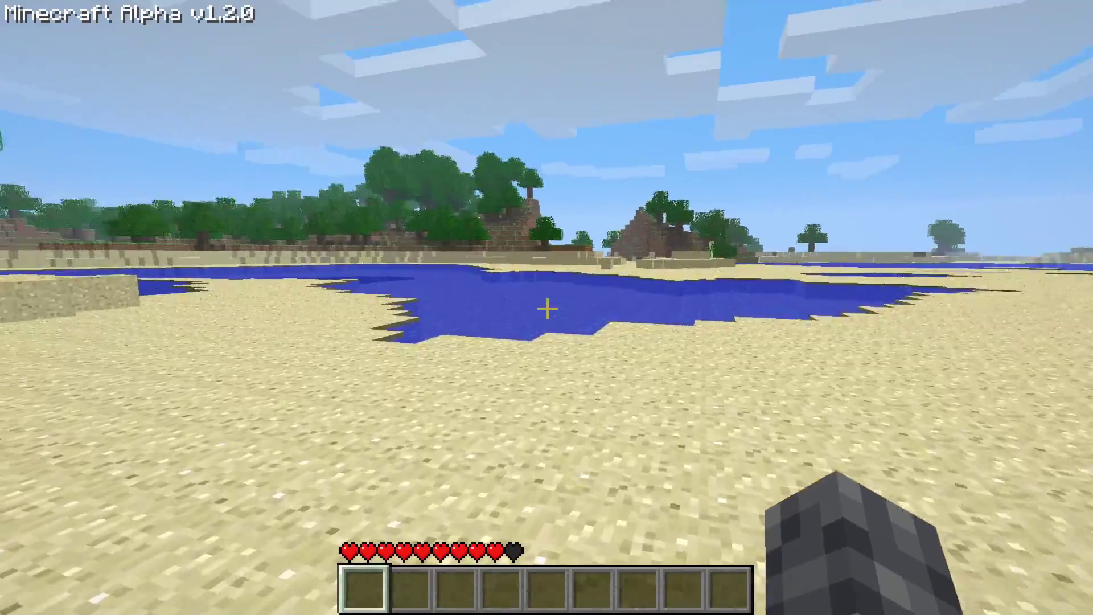
key(w)
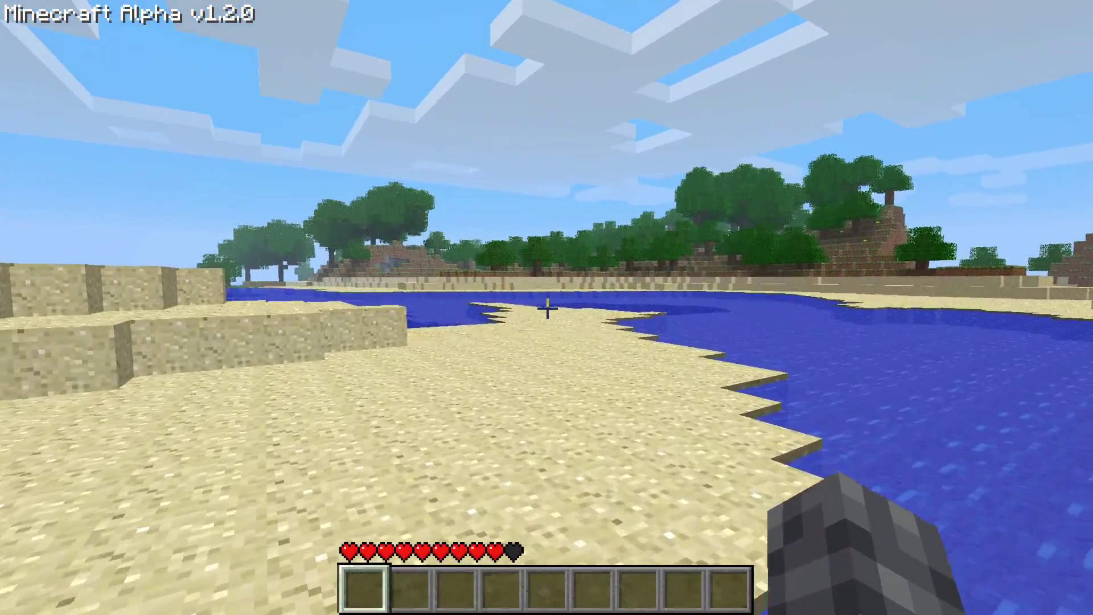
key(w)
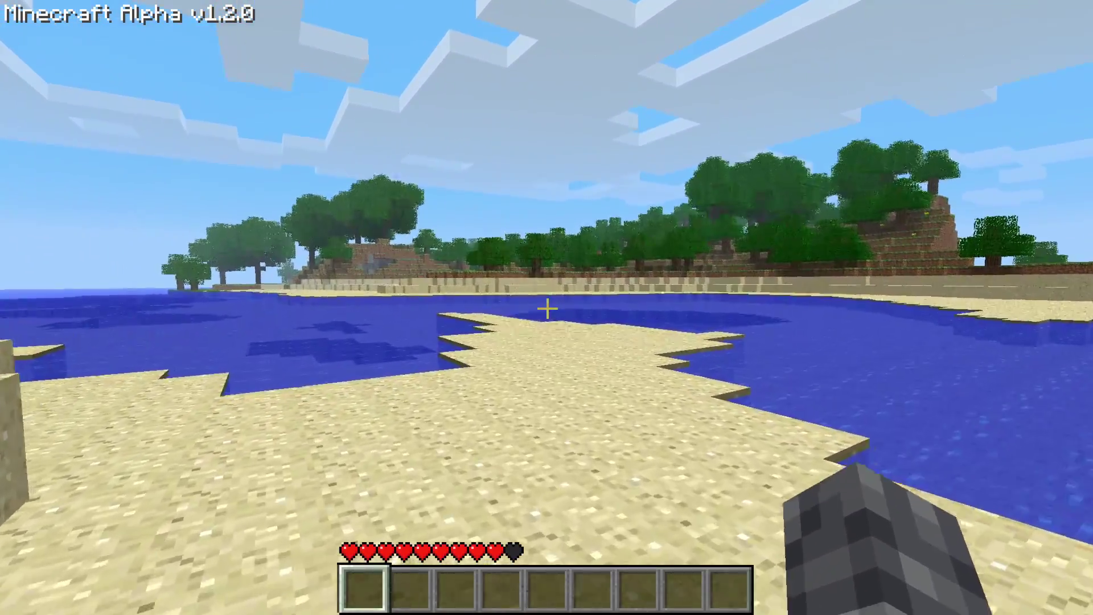
key(w)
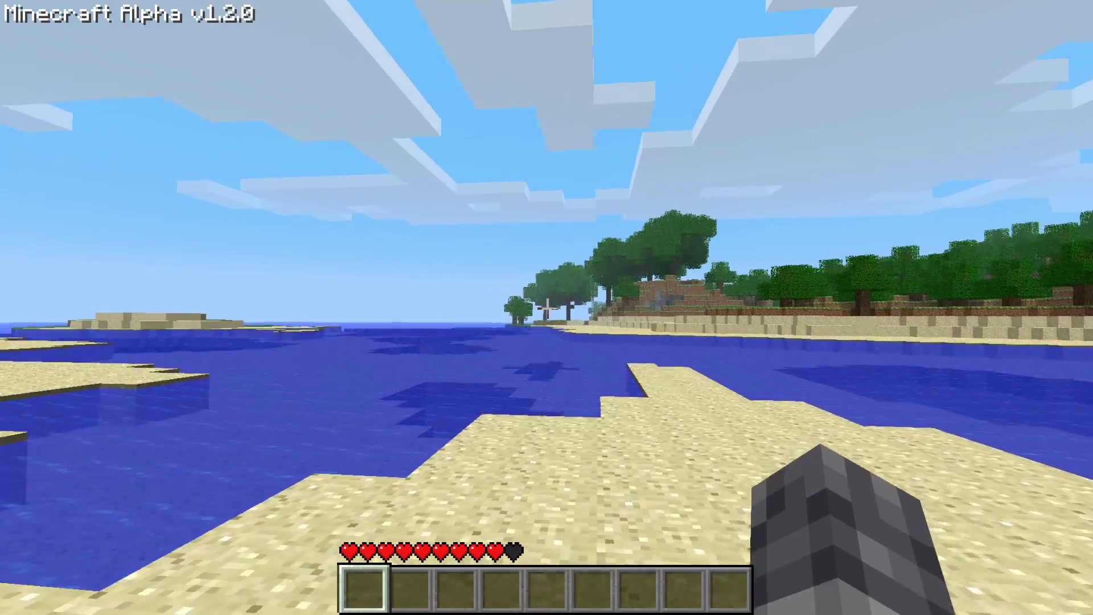